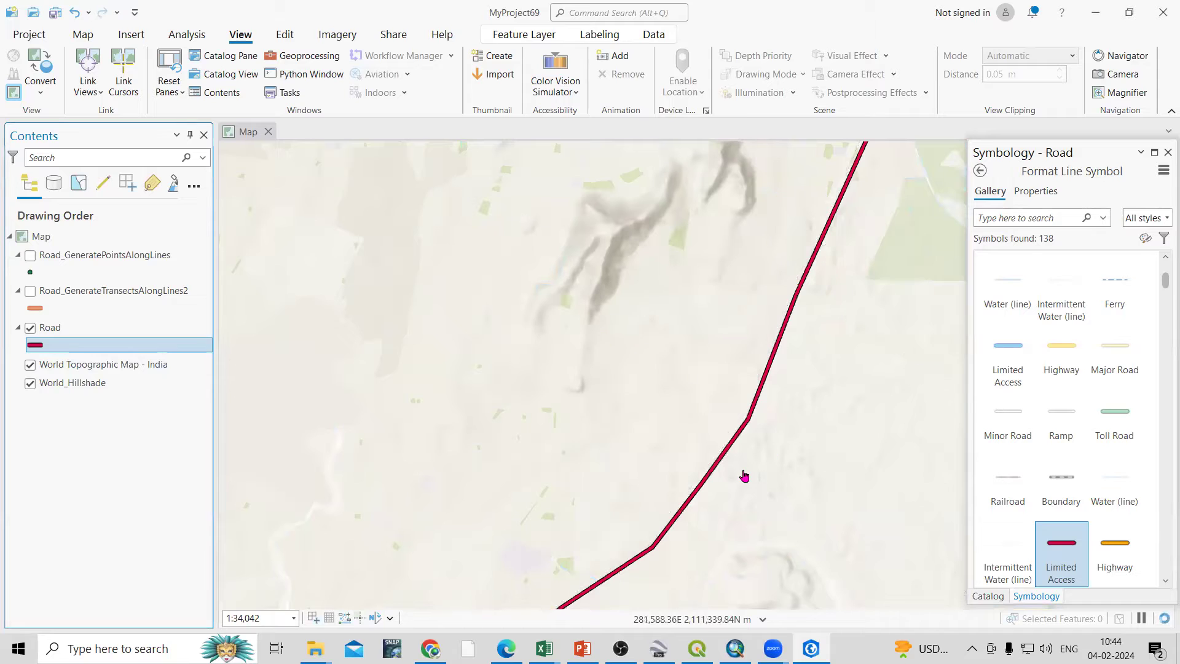
# - Examine the generated transects and points along the road by showing each layer in turn, and hide both layers again
pyautogui.click(30, 291)
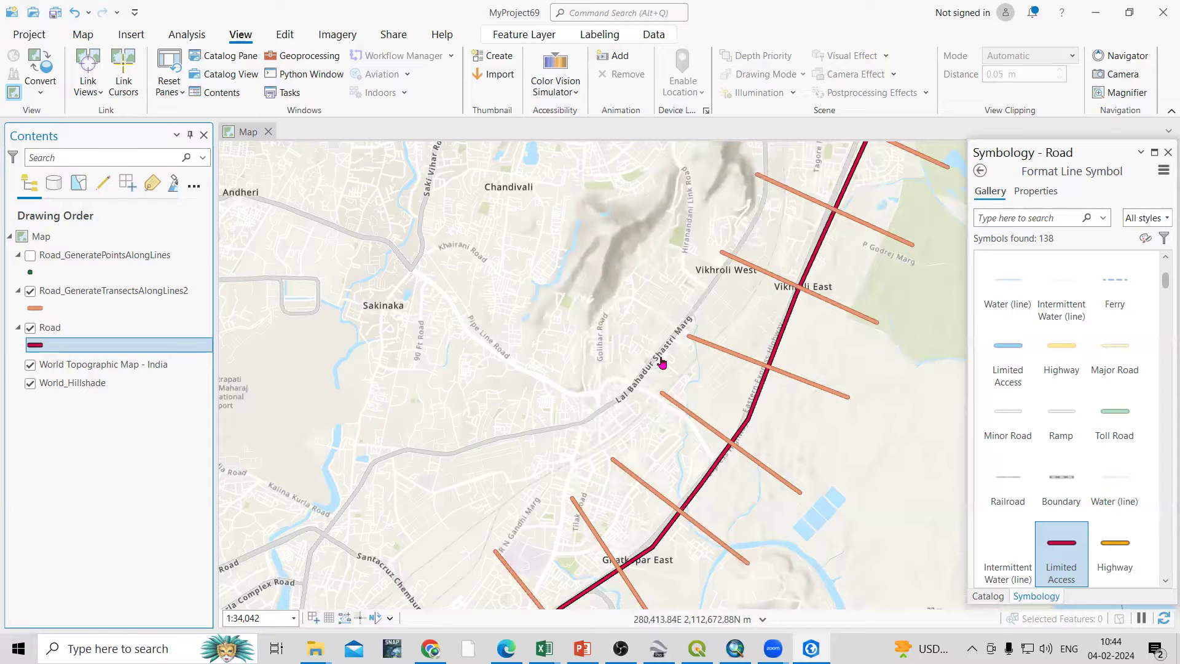
pyautogui.scroll(-1, 651, 343)
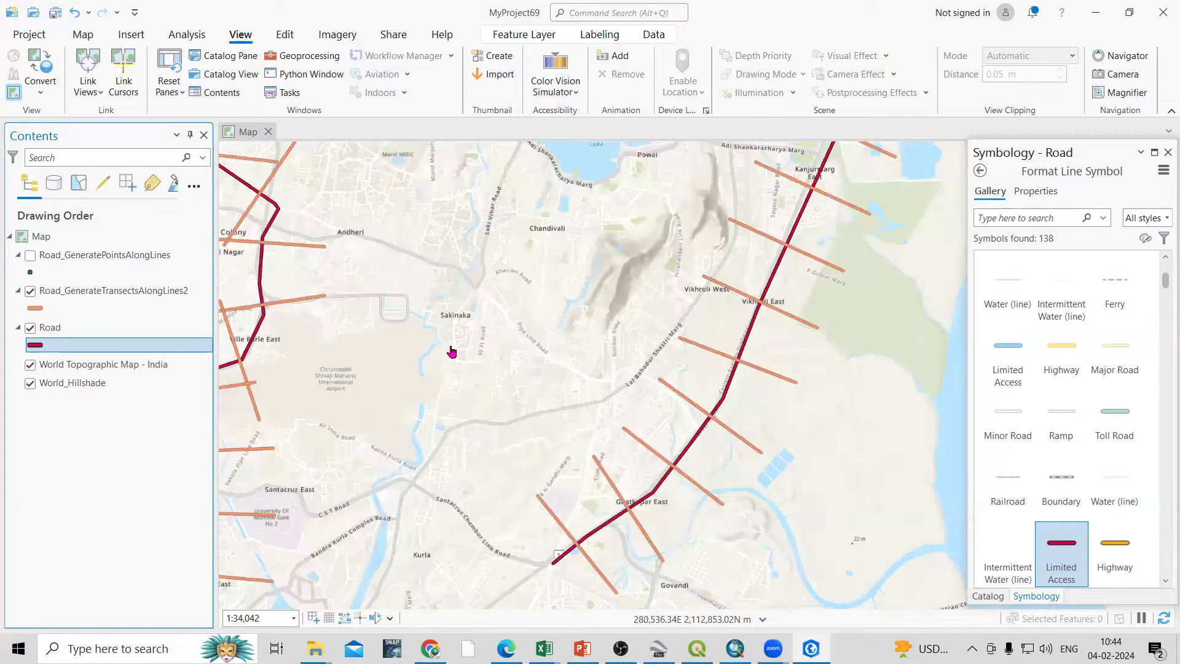
pyautogui.click(30, 255)
pyautogui.click(29, 290)
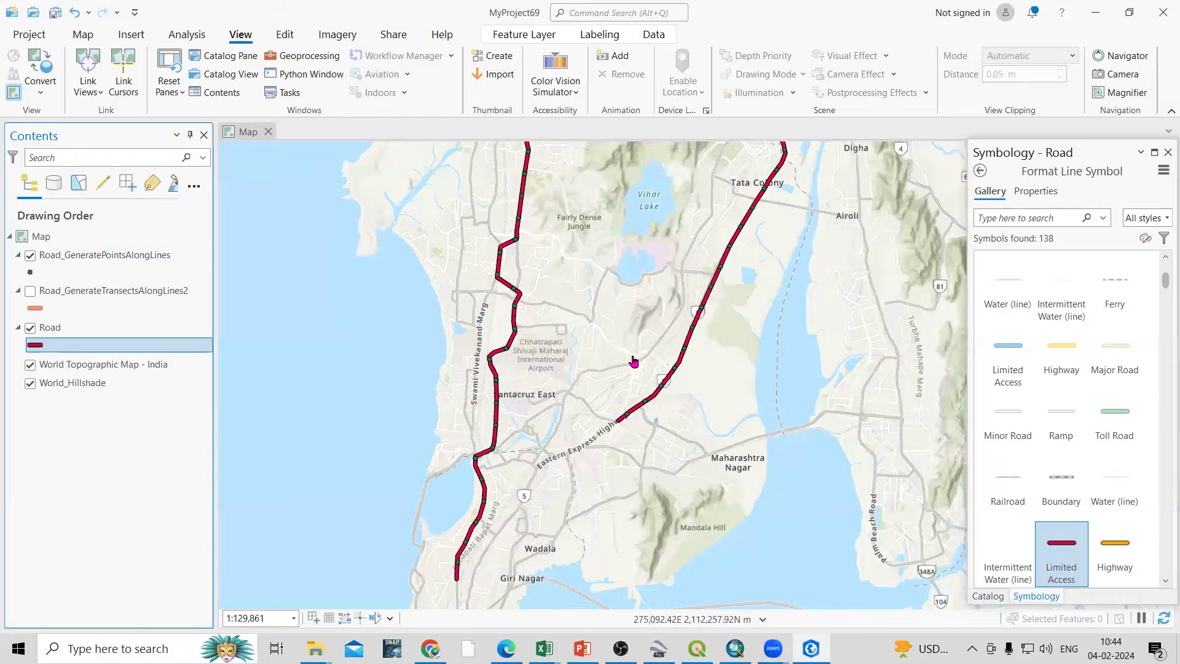
pyautogui.scroll(1, 685, 361)
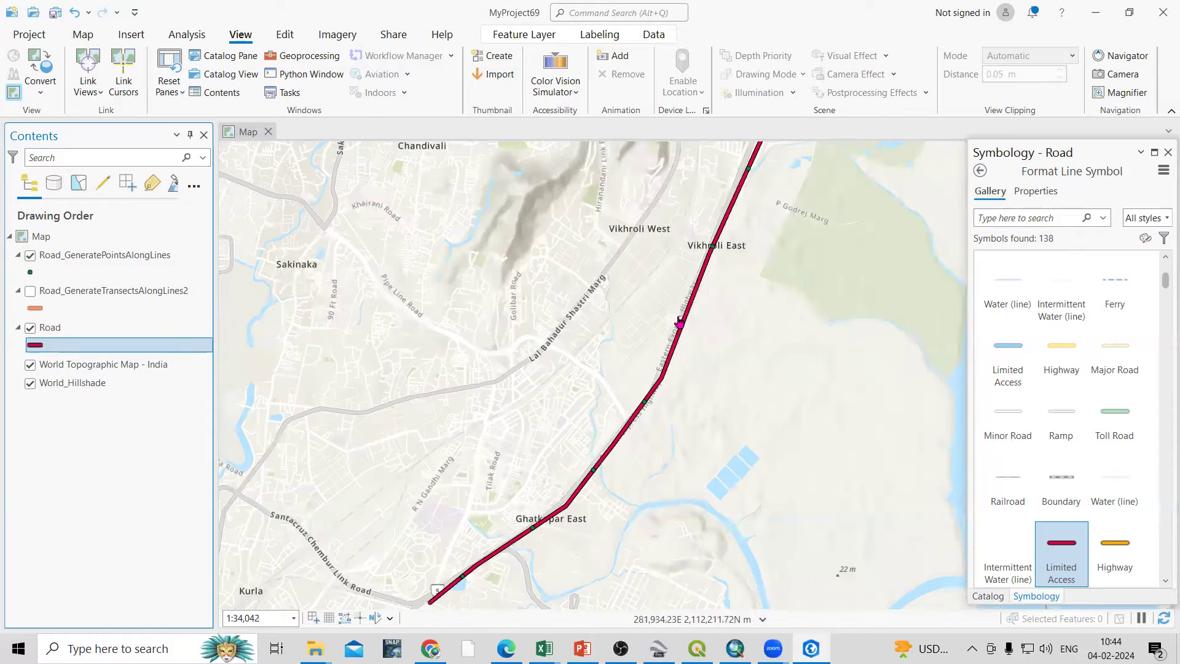
pyautogui.scroll(1, 680, 347)
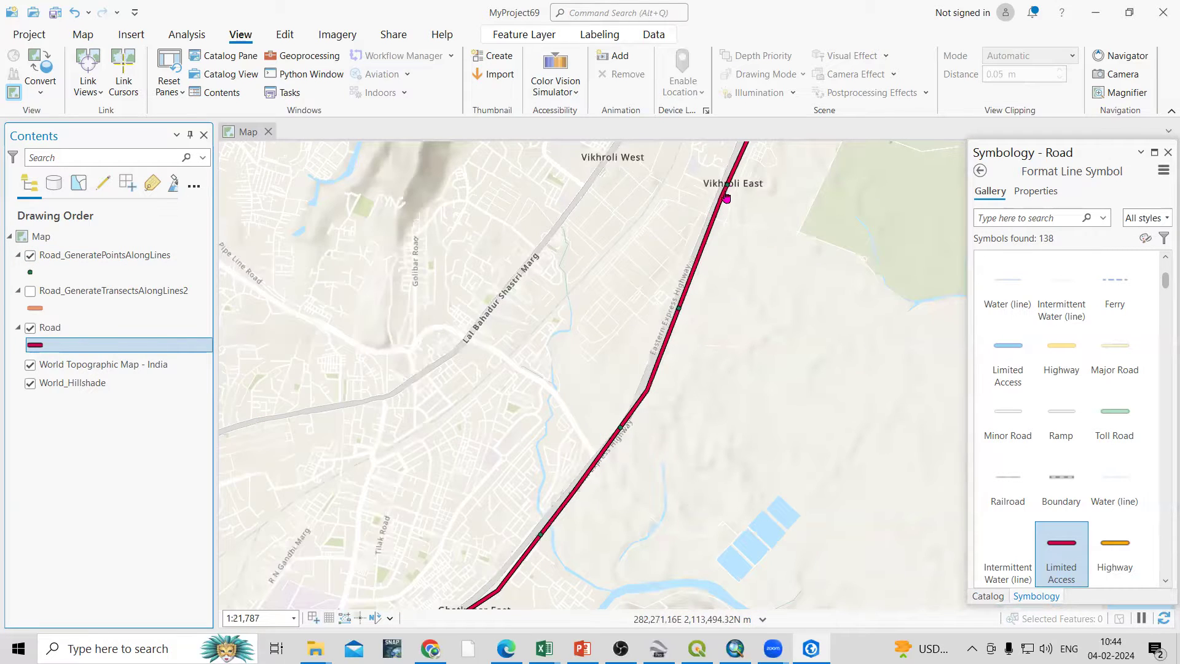
pyautogui.scroll(-1, 767, 322)
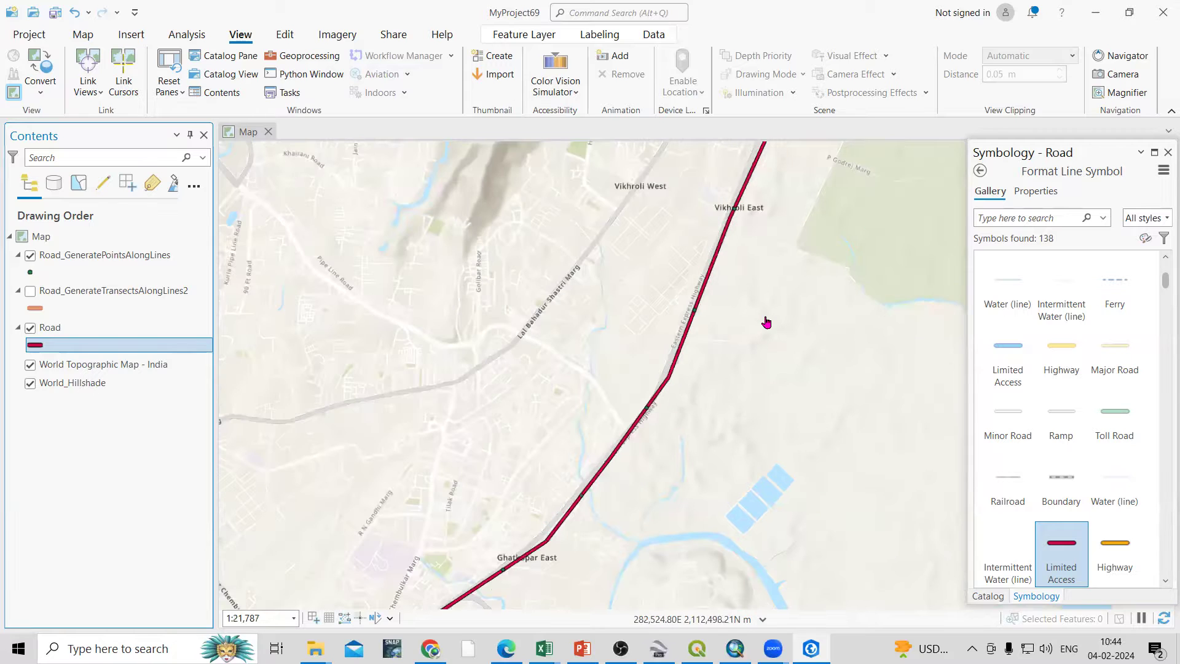
pyautogui.scroll(-3, 766, 322)
pyautogui.scroll(-5, 579, 389)
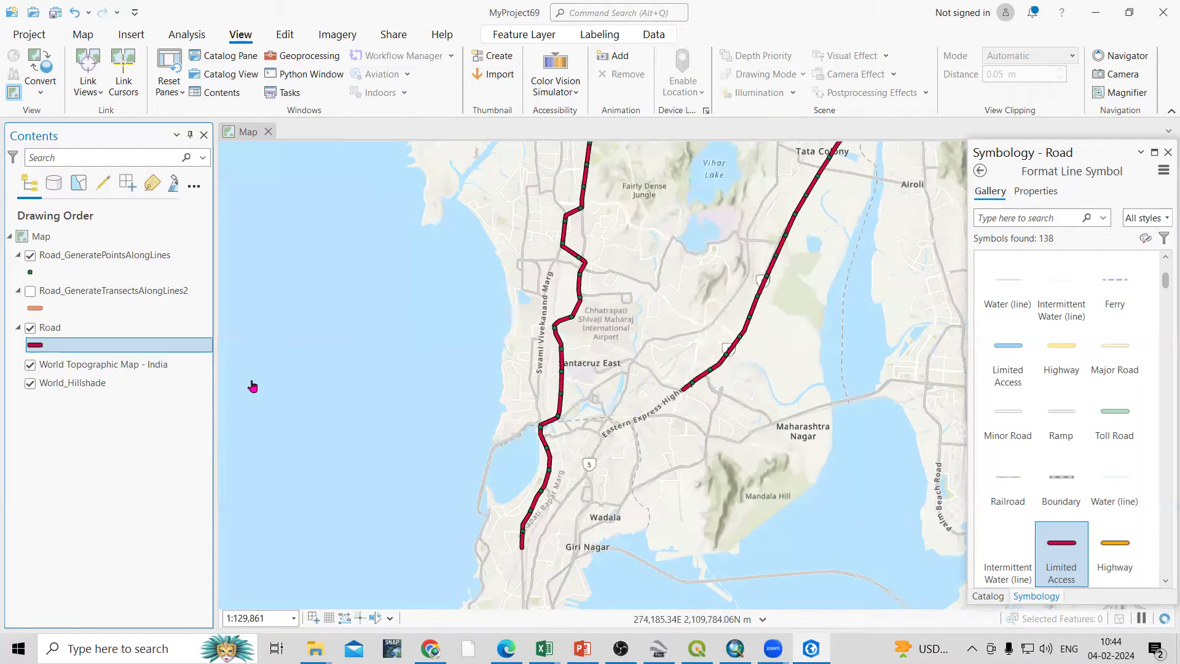
pyautogui.click(28, 256)
# - Start a new shapefile in the Digitization folder, naming it Road_Network with the Polyline geometry type
pyautogui.click(988, 596)
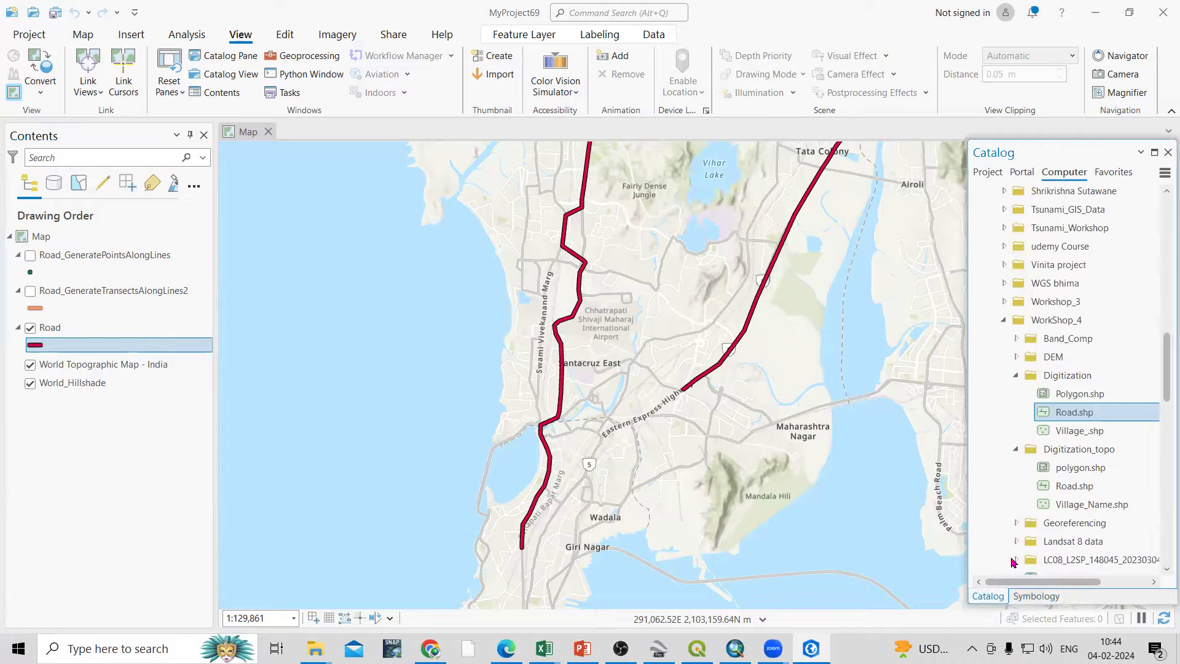
pyautogui.rightClick(1071, 376)
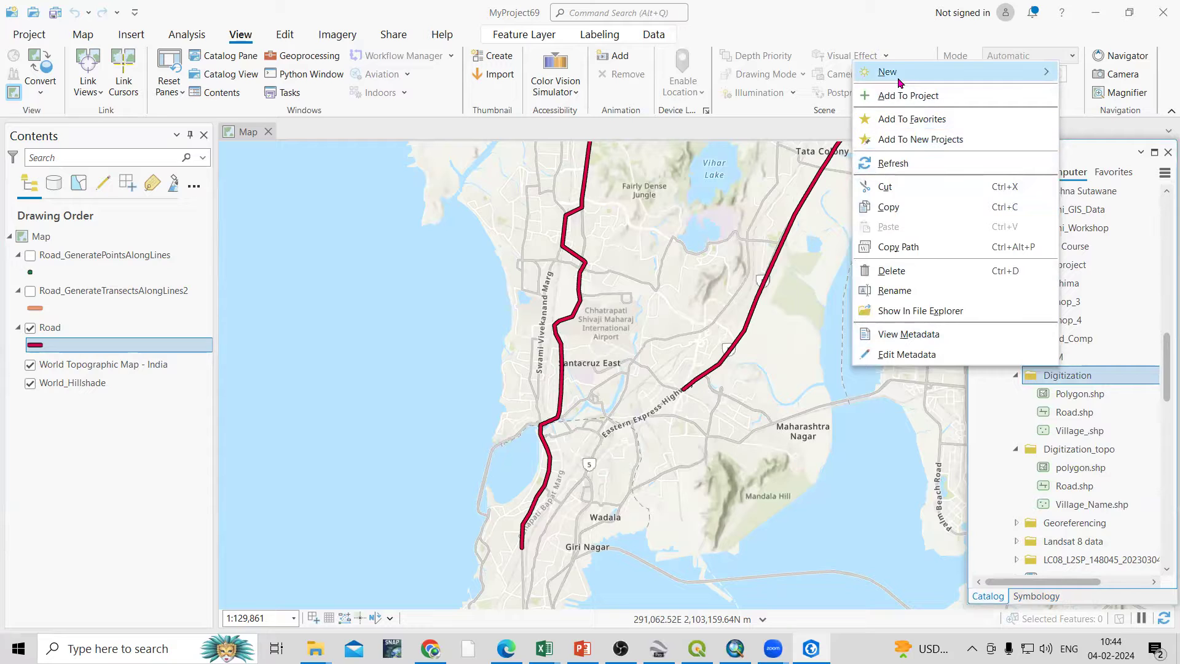
pyautogui.moveTo(898, 82)
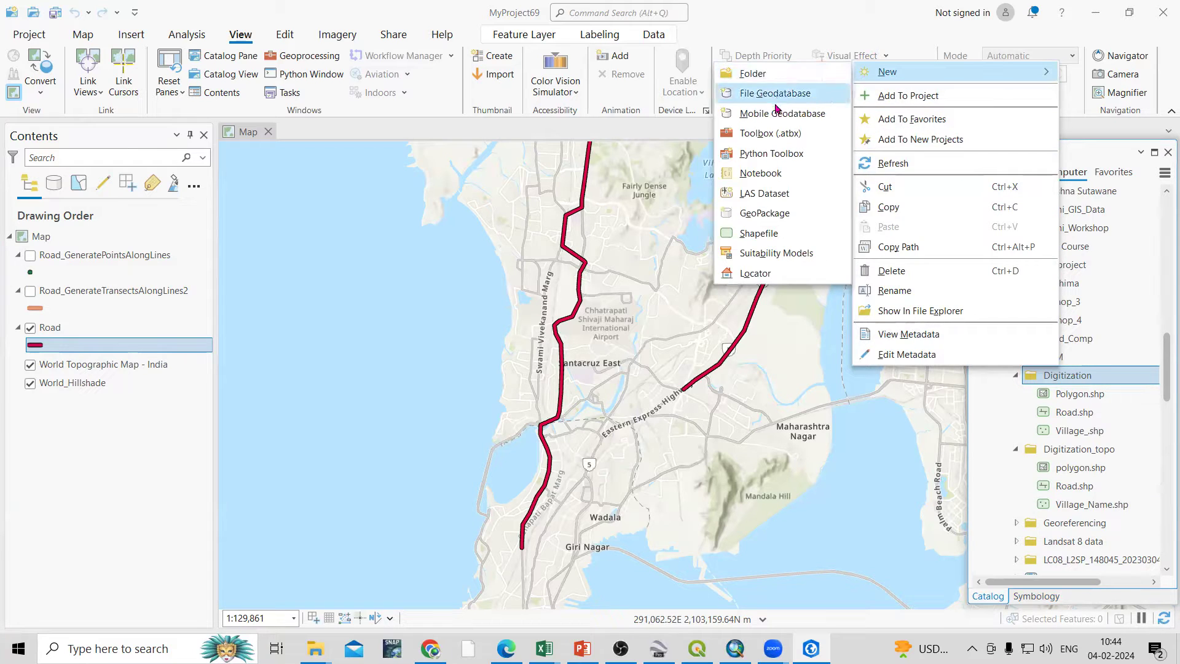
pyautogui.click(762, 234)
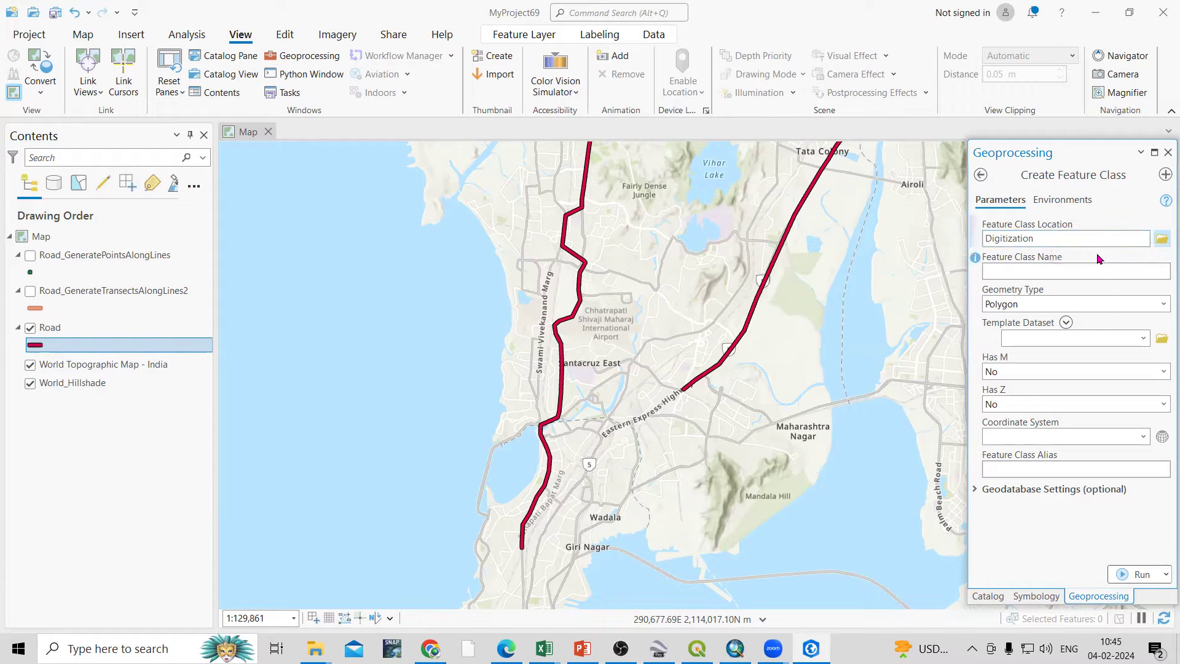
pyautogui.click(1139, 269)
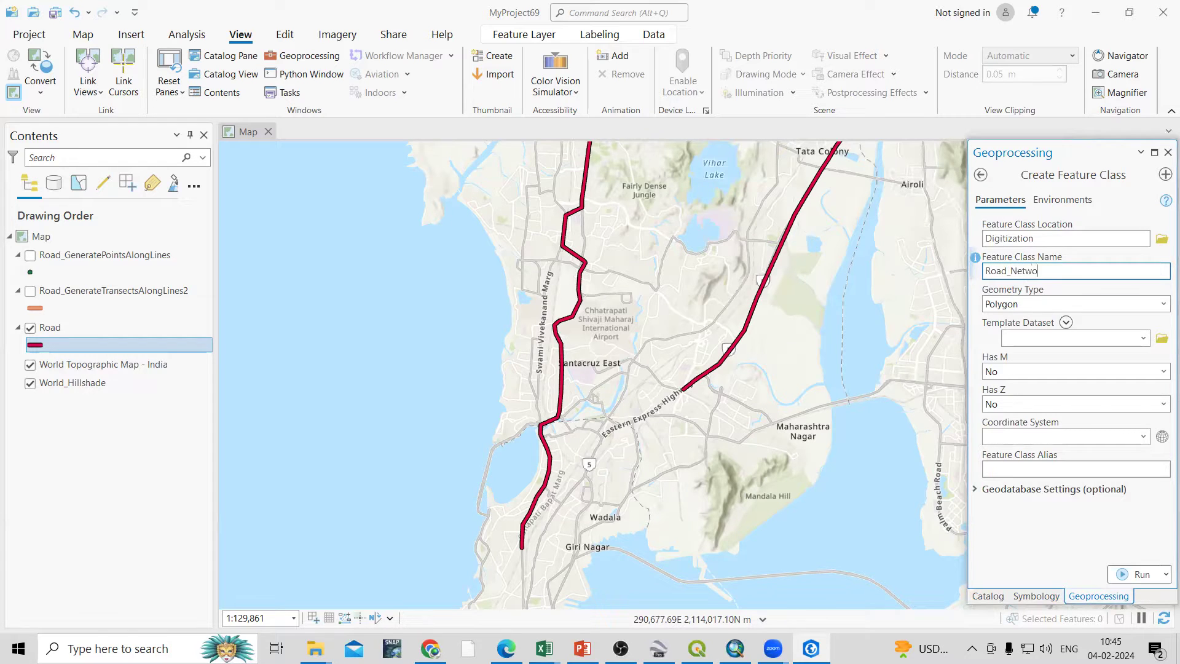
pyautogui.click(1164, 303)
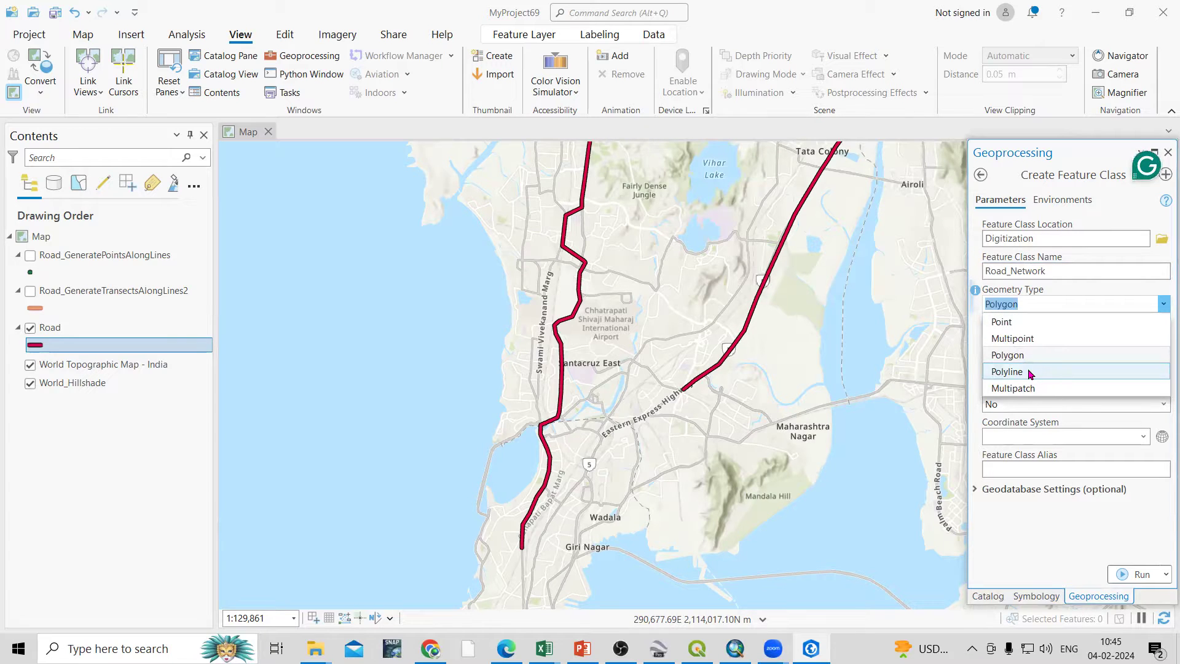
pyautogui.click(1030, 372)
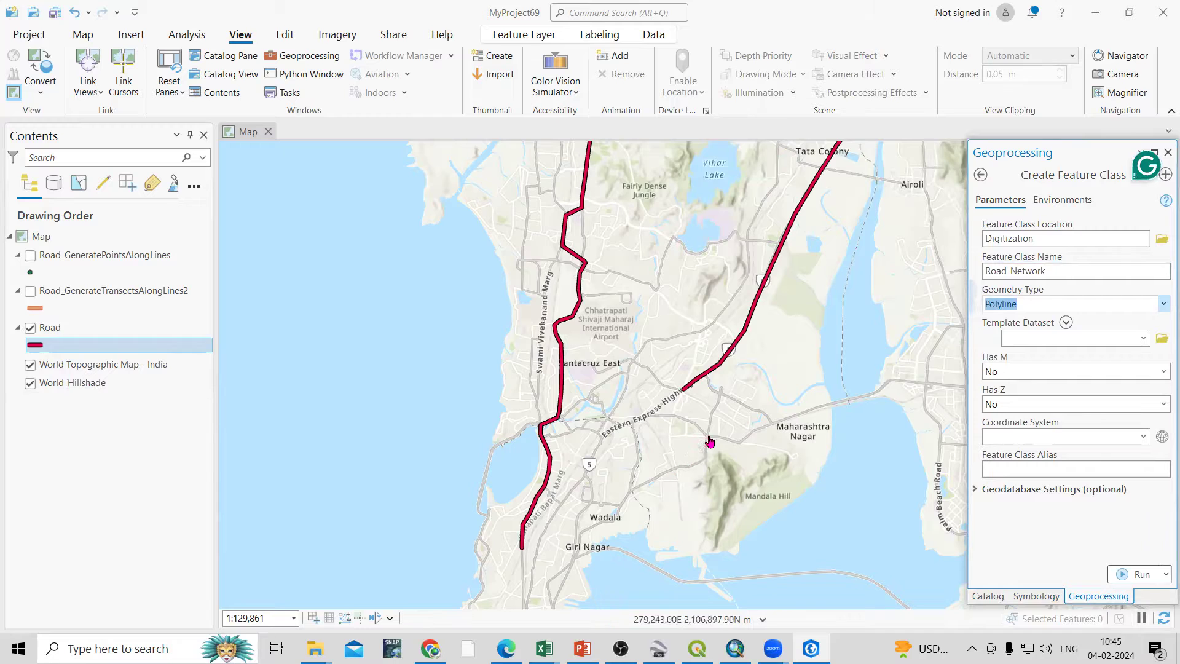
pyautogui.scroll(5, 716, 436)
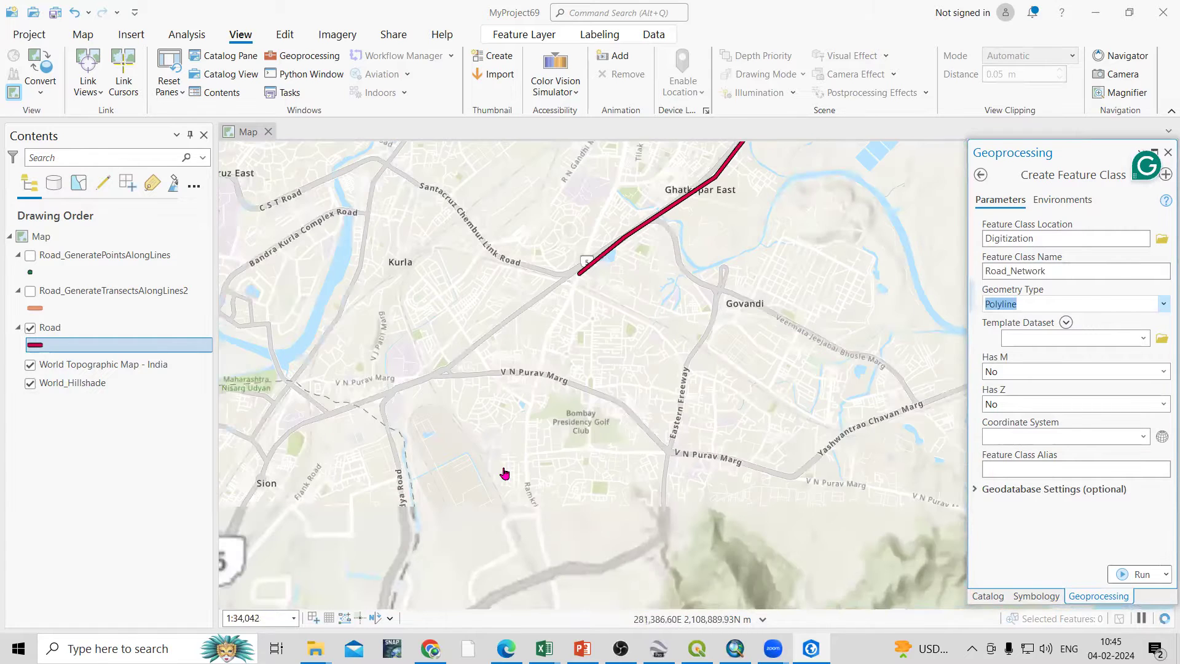
pyautogui.scroll(-5, 711, 396)
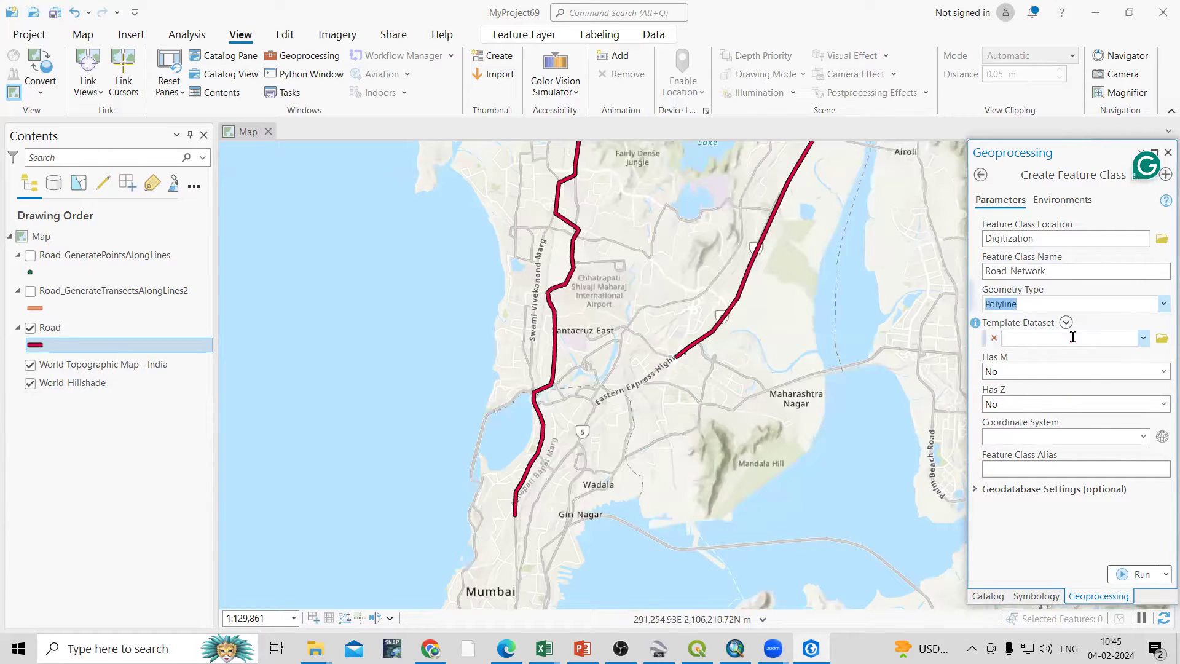
pyautogui.click(1143, 437)
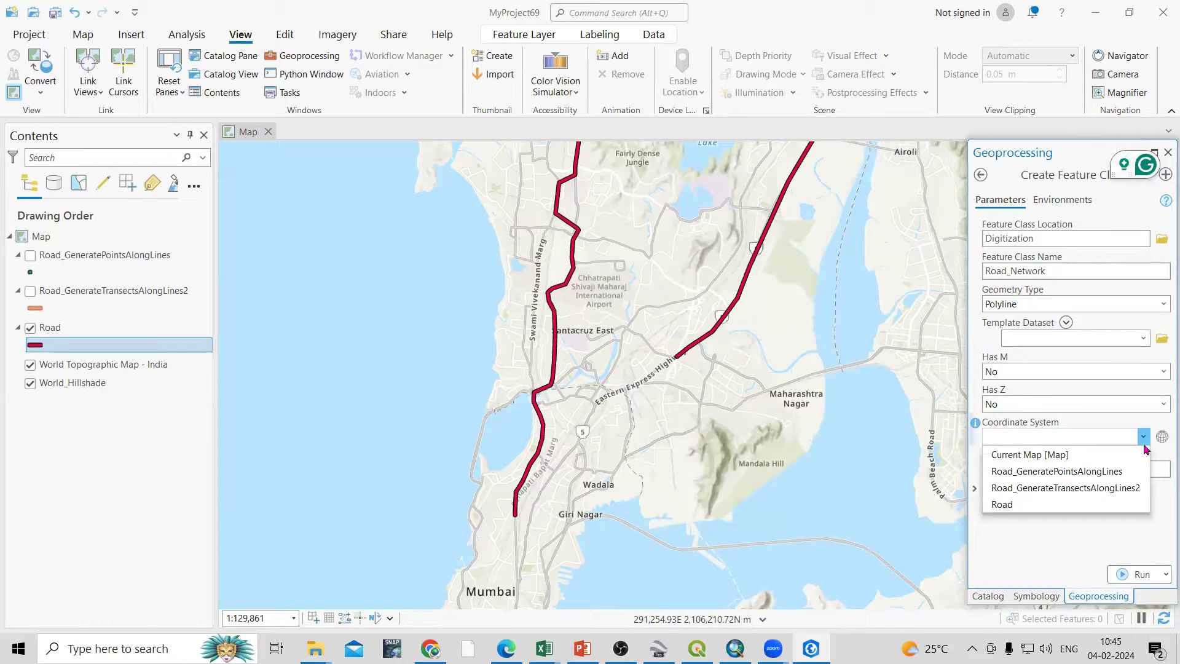
pyautogui.click(1018, 559)
pyautogui.scroll(-1, 552, 345)
pyautogui.scroll(-1, 502, 283)
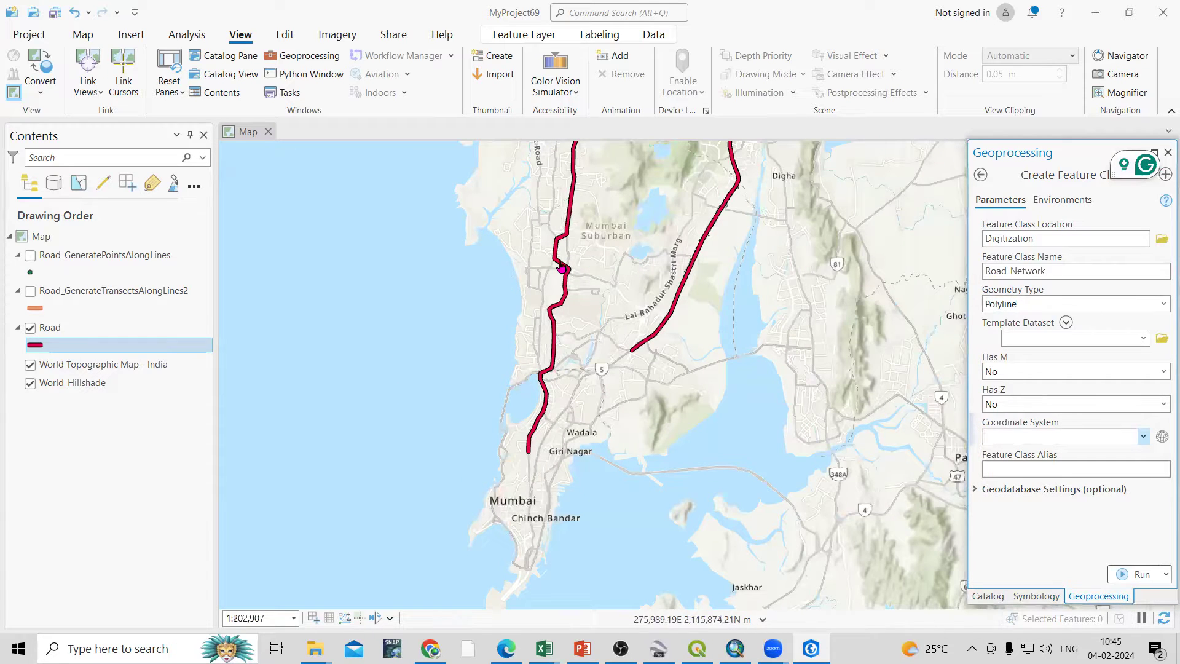
pyautogui.click(1143, 437)
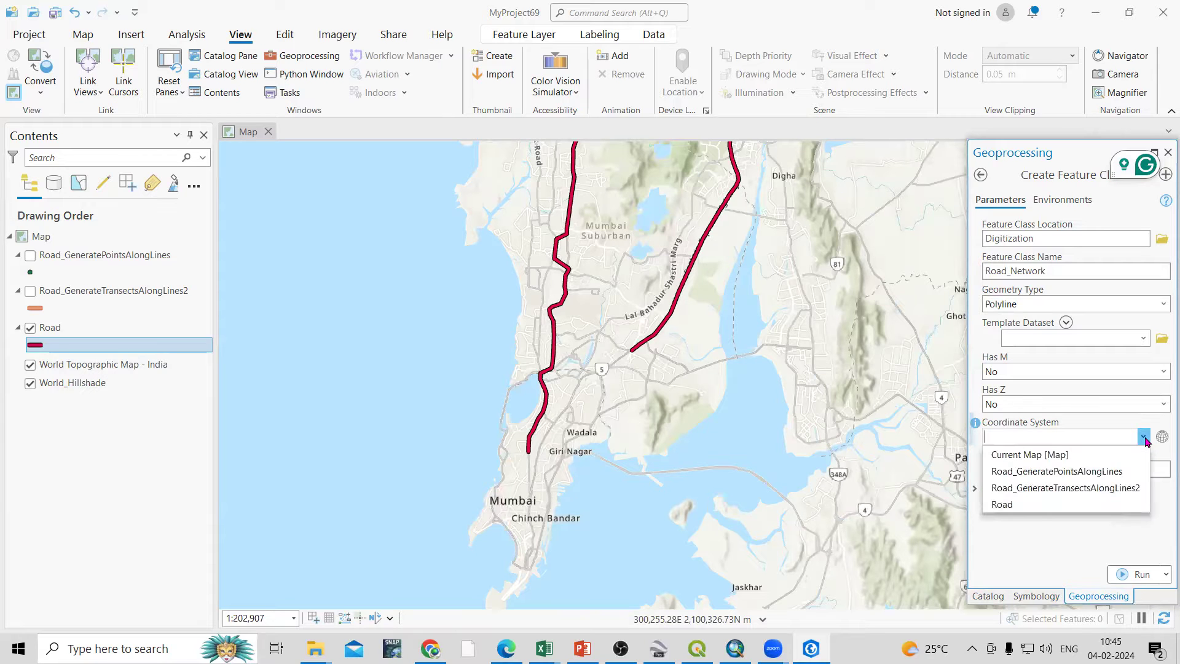
pyautogui.click(1144, 437)
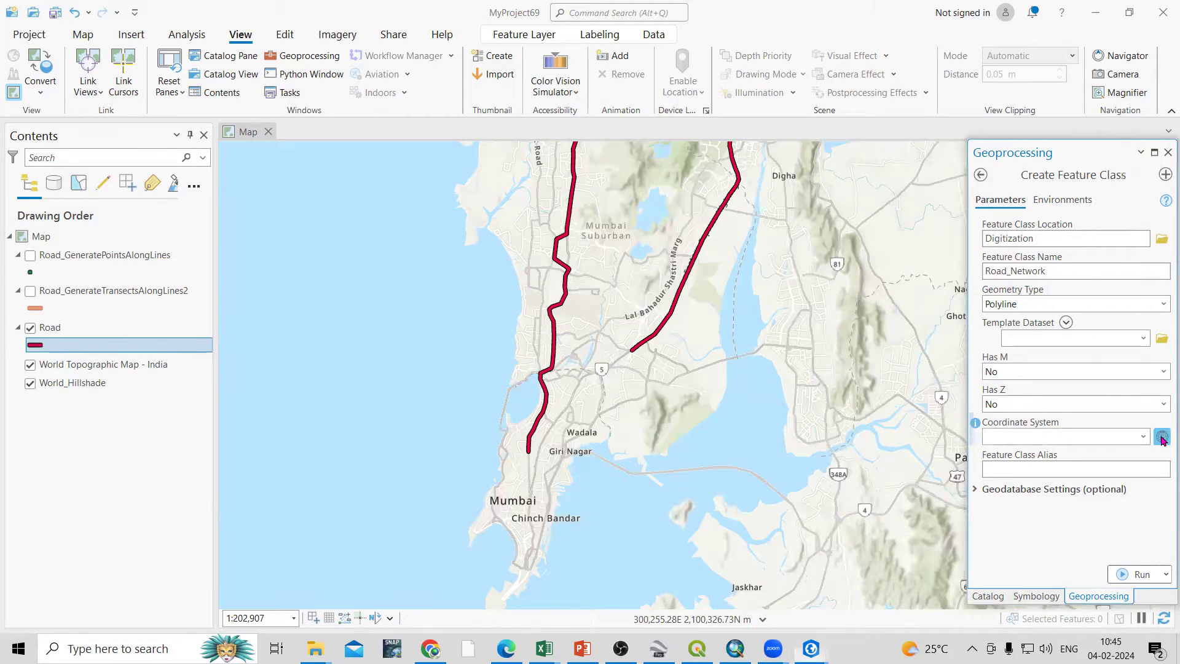
# - Set the new feature class's coordinate system to the projected WGS 1984 UTM Zone 43N, from the UTM Northern Hemisphere group
pyautogui.click(1161, 437)
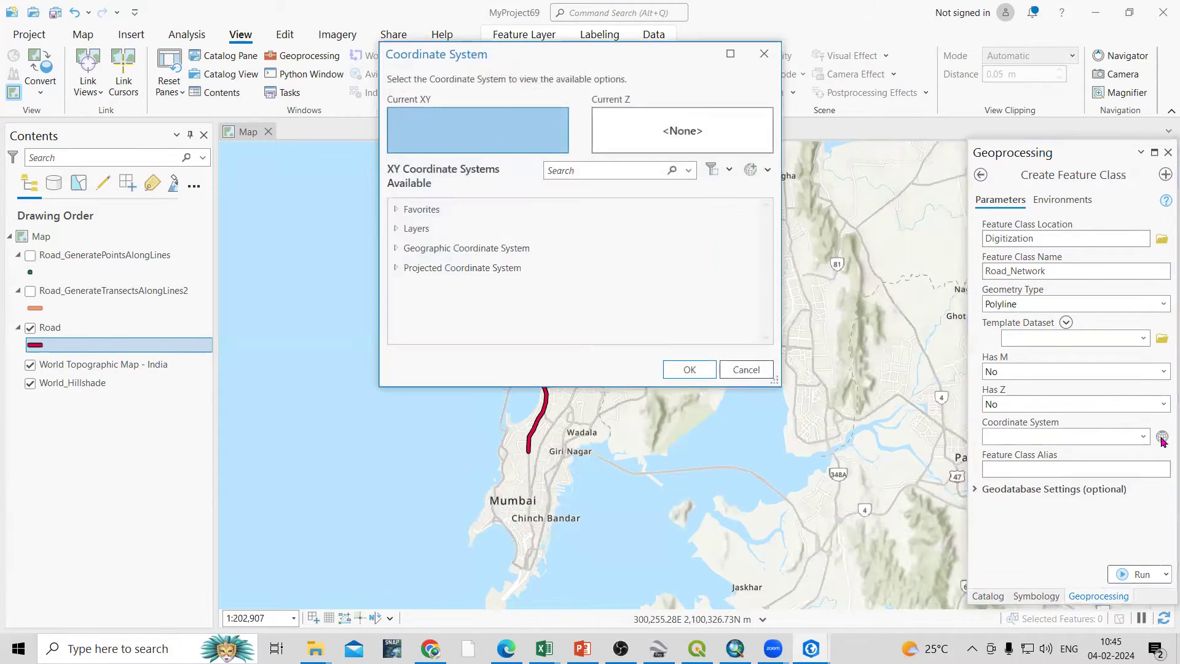
pyautogui.doubleClick(480, 273)
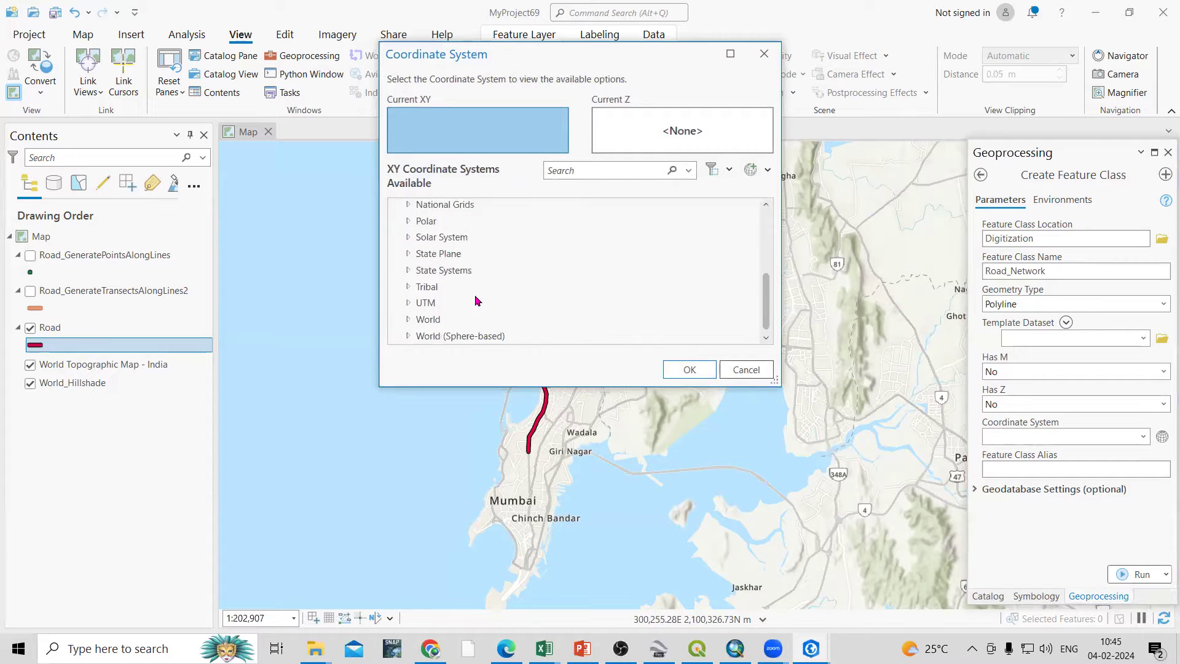
pyautogui.doubleClick(425, 302)
pyautogui.scroll(-2, 532, 312)
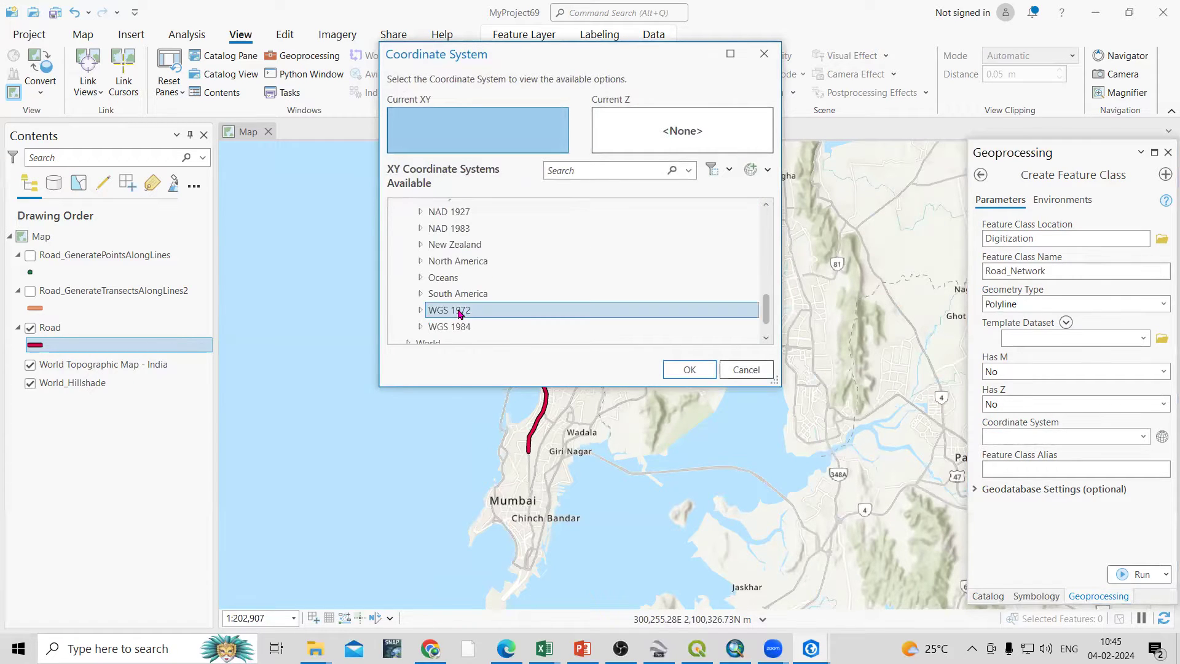
pyautogui.doubleClick(463, 330)
pyautogui.scroll(-1, 583, 303)
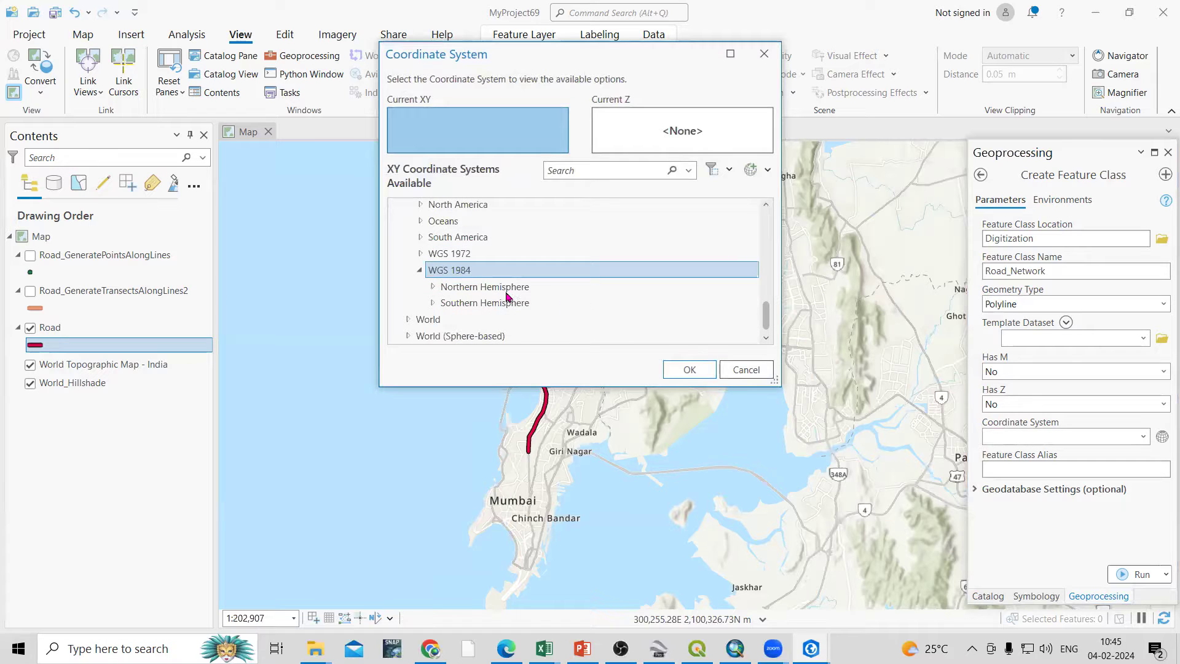
pyautogui.doubleClick(599, 291)
pyautogui.scroll(-2, 546, 301)
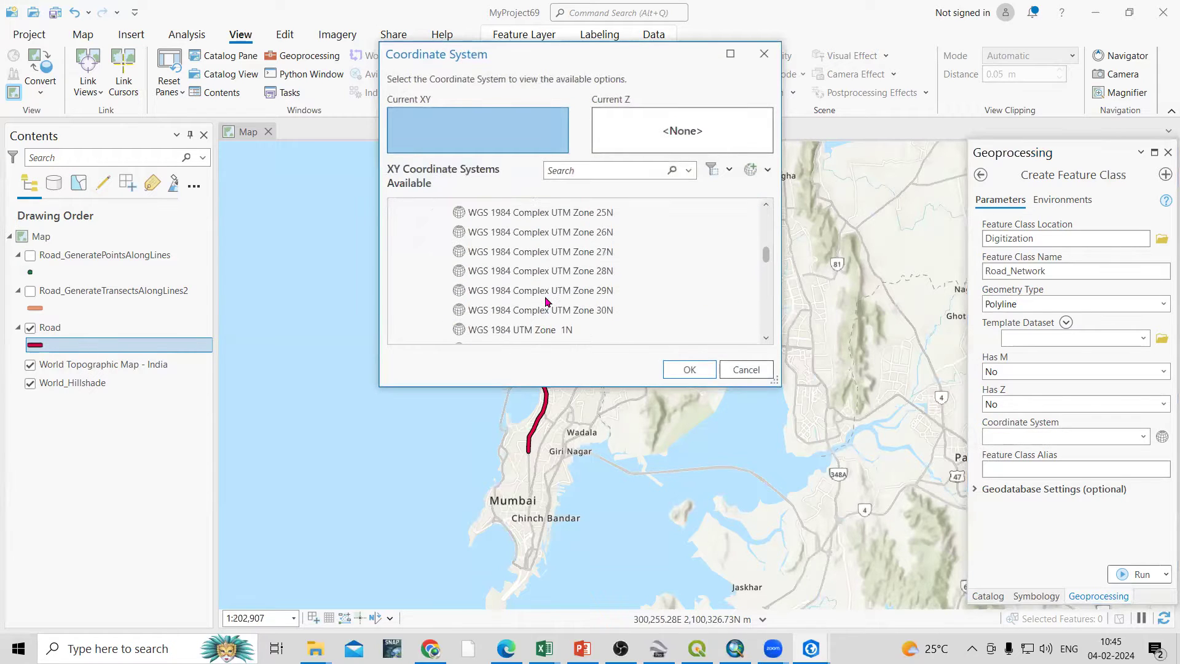
pyautogui.scroll(-7, 546, 301)
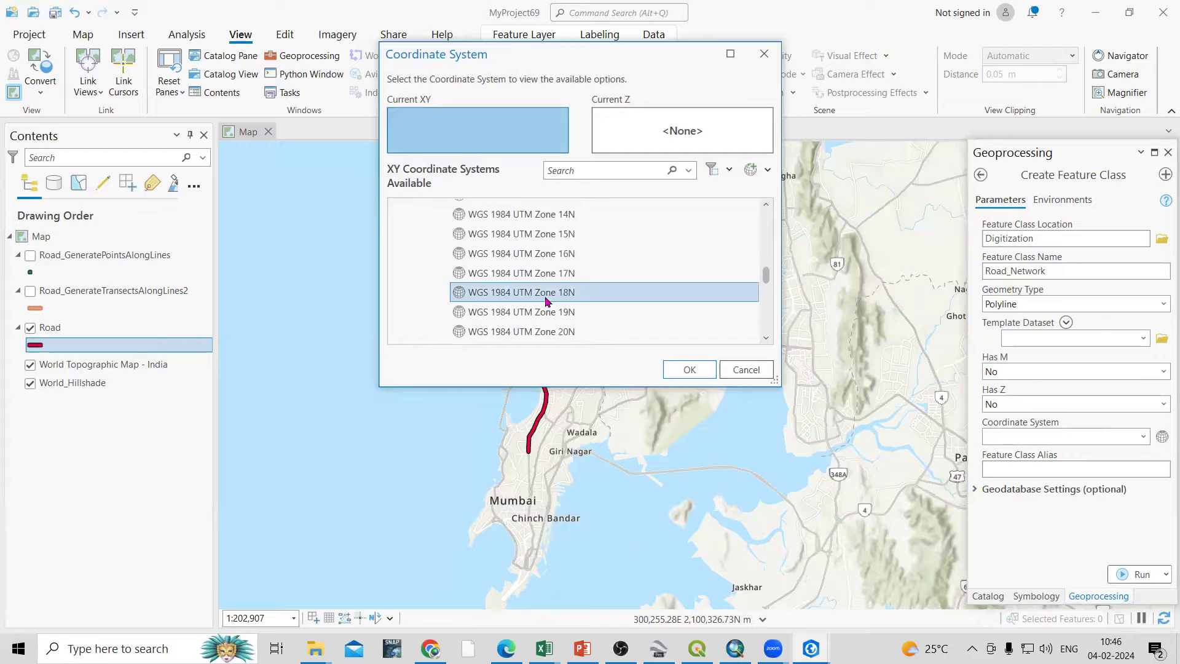
pyautogui.scroll(-7, 546, 301)
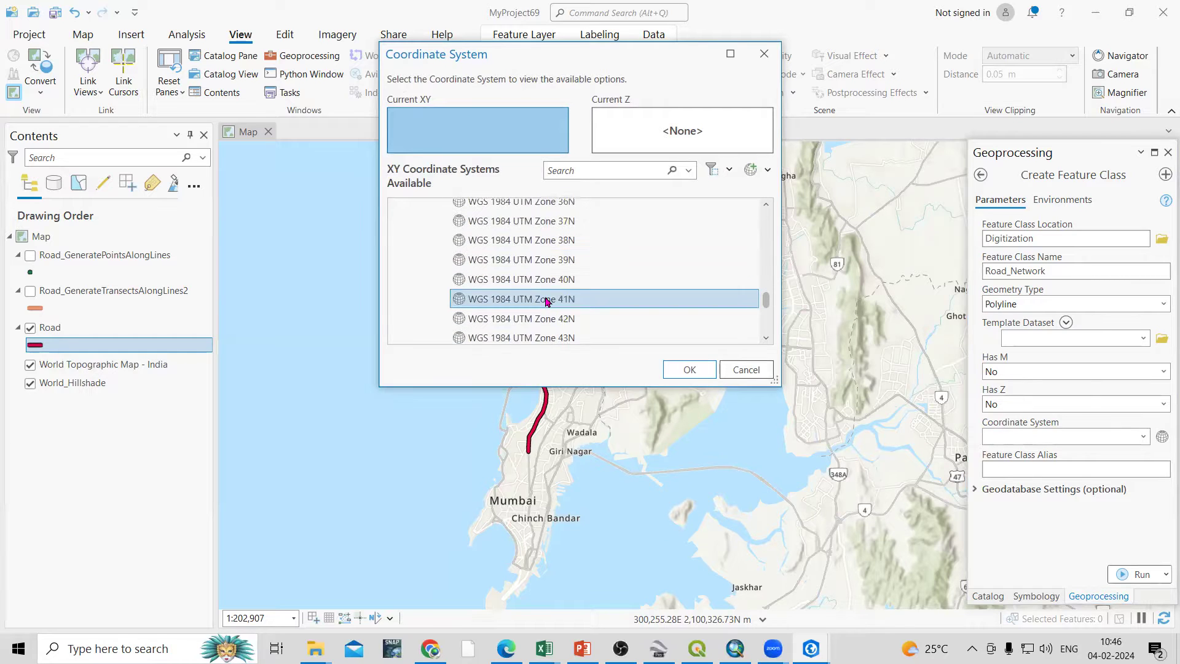
pyautogui.scroll(-1, 551, 328)
pyautogui.click(553, 307)
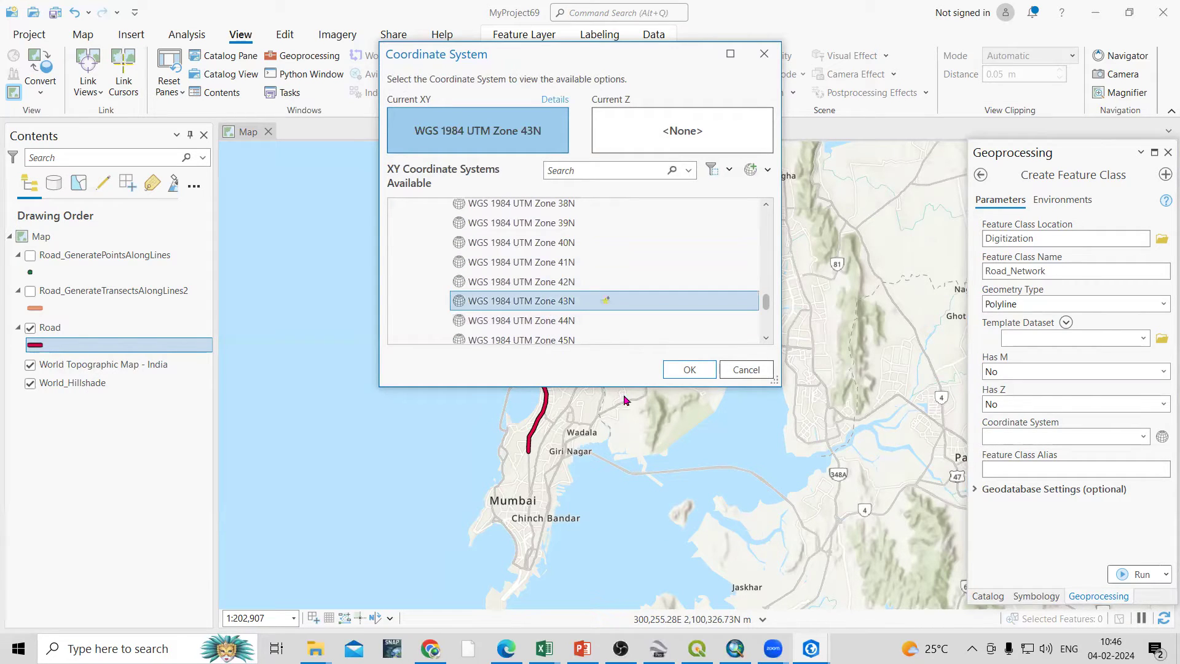
pyautogui.click(692, 372)
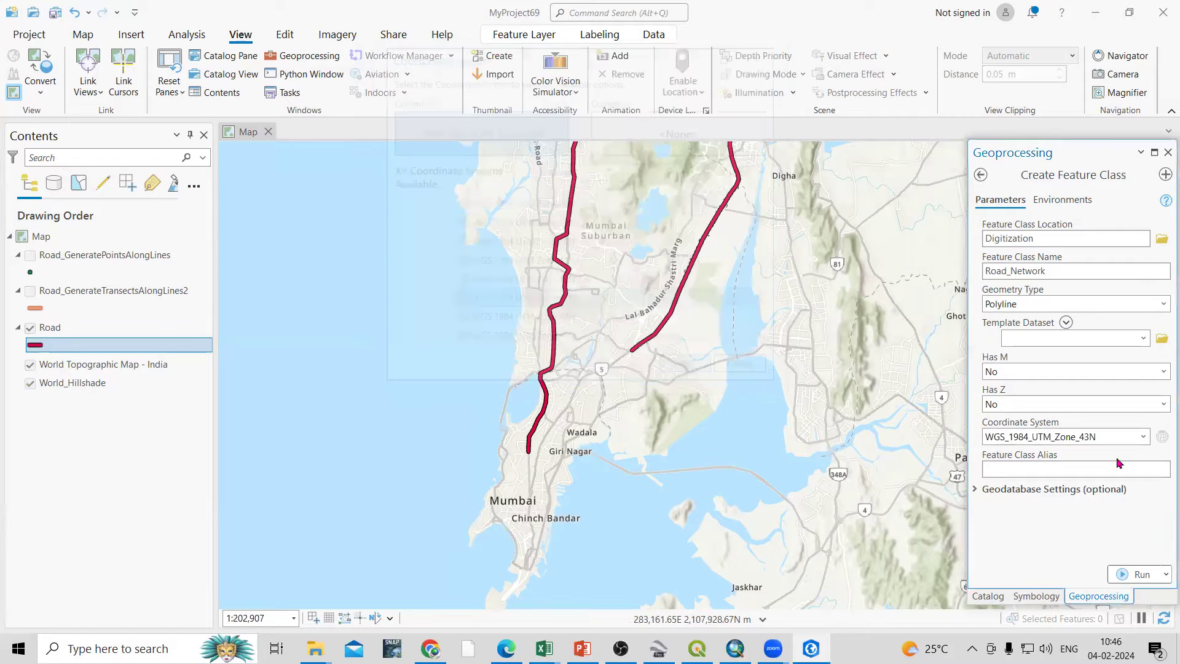
# - Run Create Feature Class to generate the Road_Network shapefile and dismiss the run details
pyautogui.click(1139, 576)
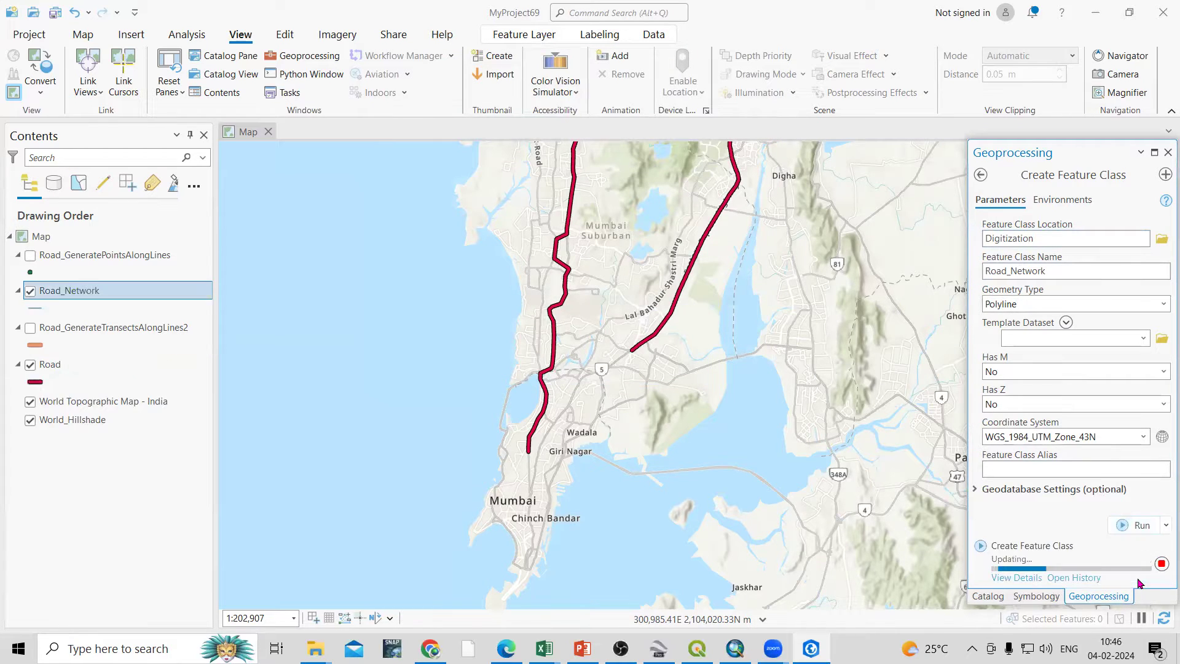
pyautogui.moveTo(1140, 583)
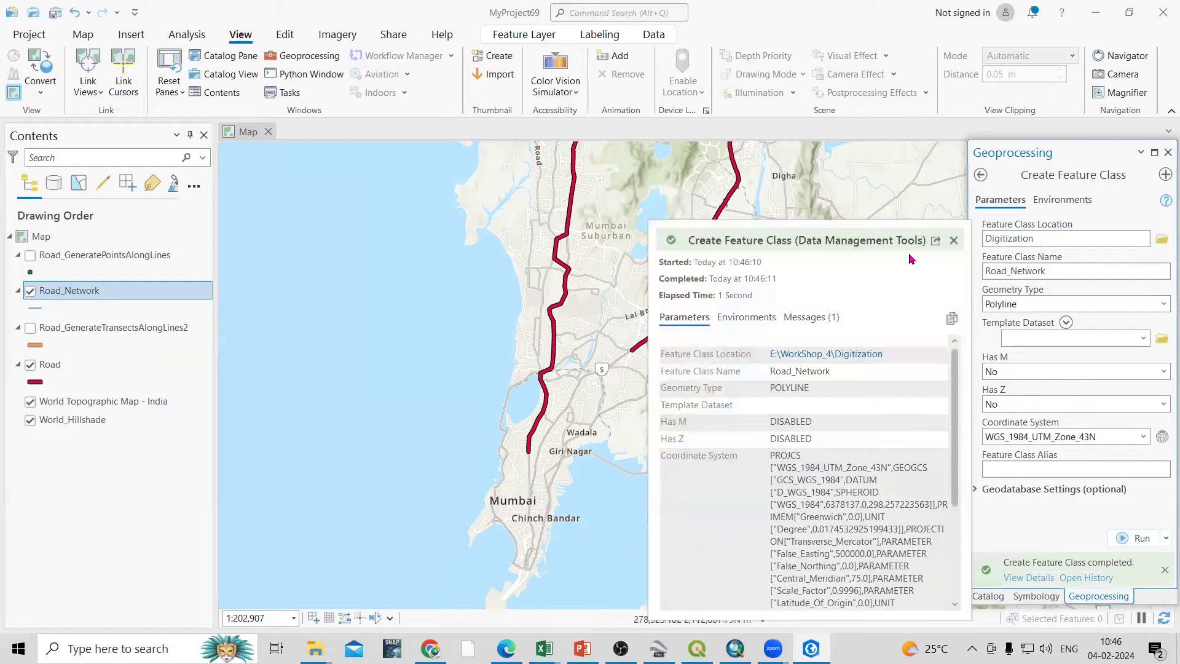
pyautogui.click(953, 242)
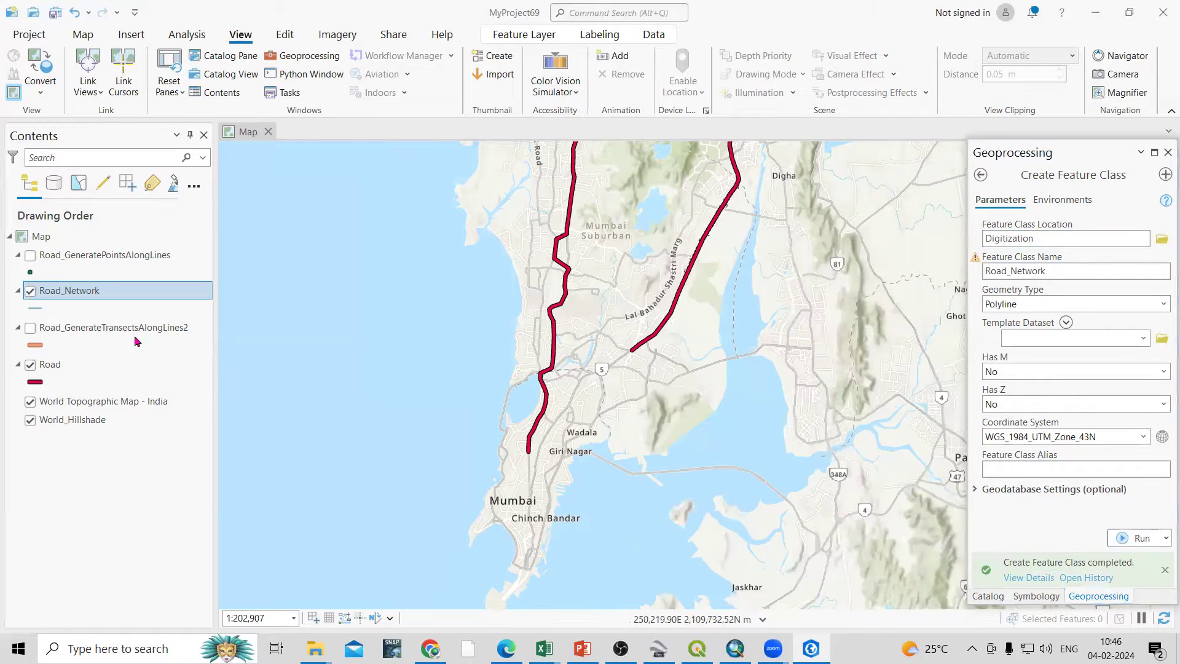
# - Hide the existing Road layer and select the new Road_Network layer over the Mumbai basemap
pyautogui.click(25, 366)
pyautogui.click(32, 366)
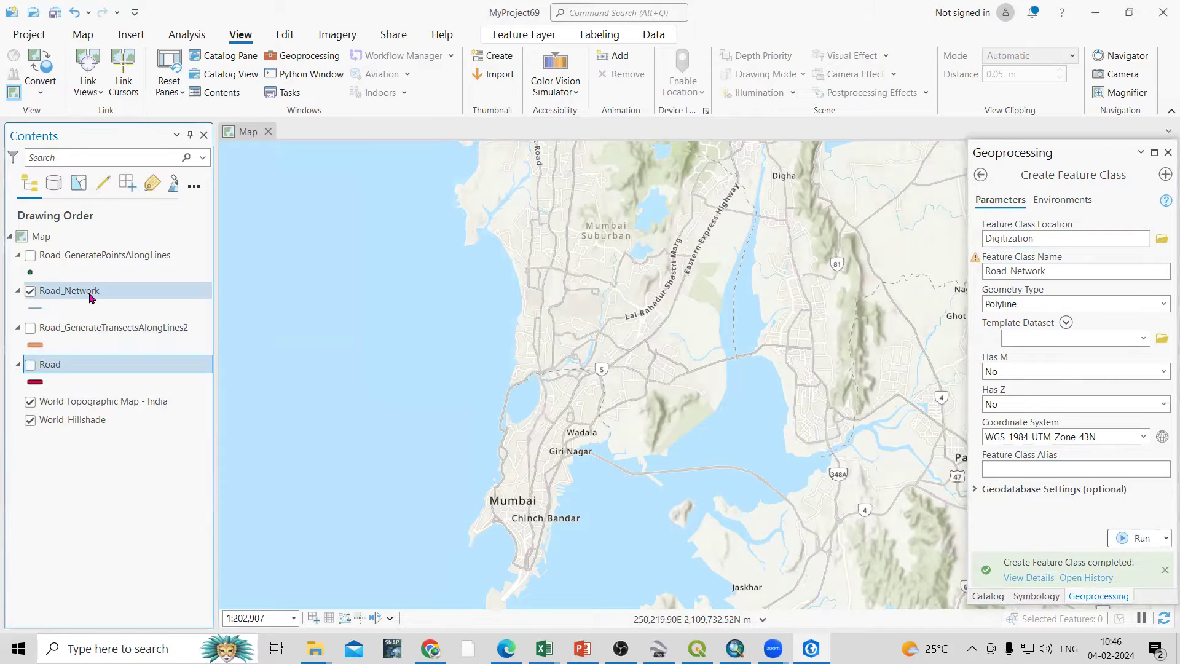
pyautogui.scroll(3, 568, 203)
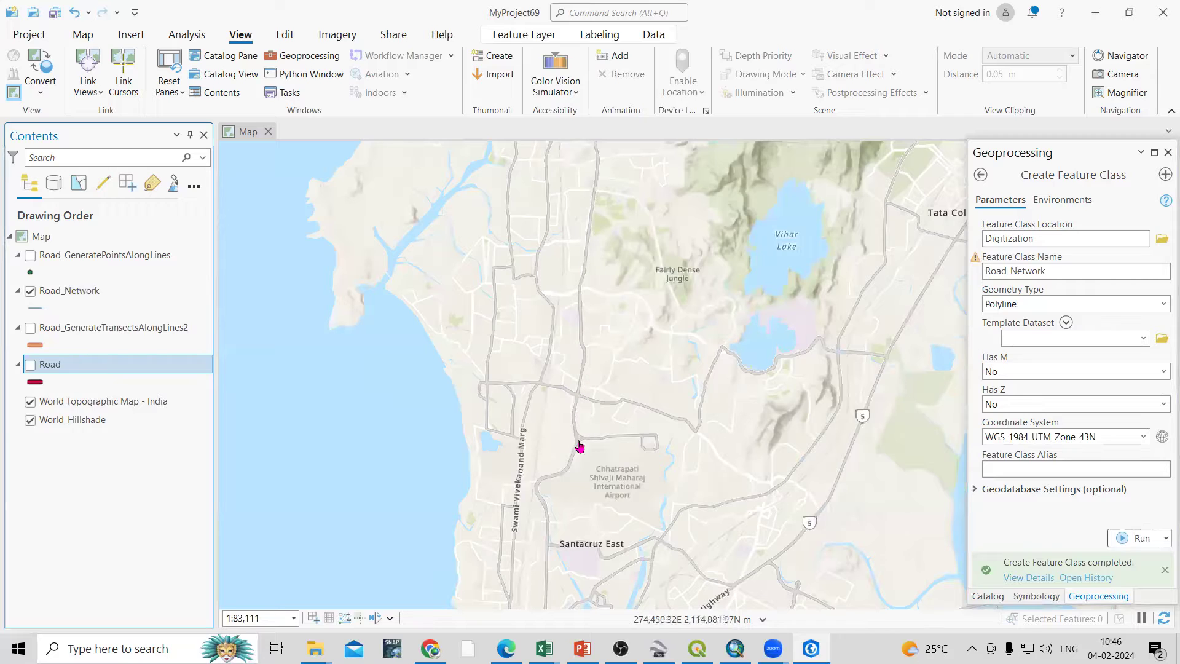
pyautogui.click(60, 293)
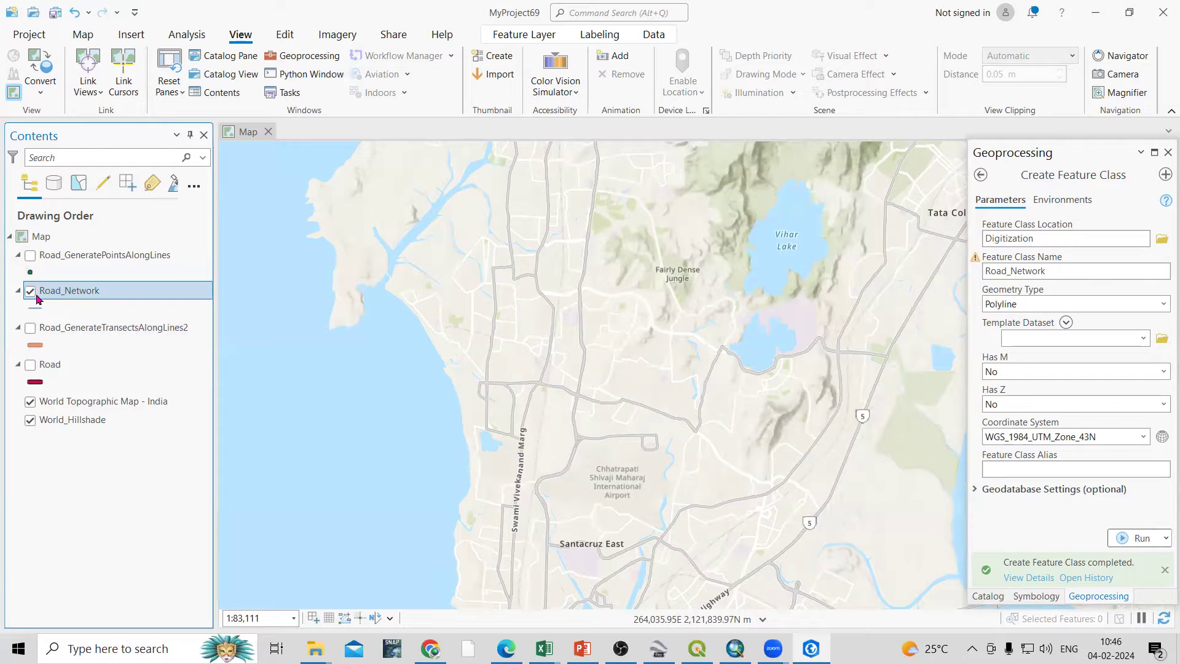
# - Start a line feature from the Road_Network template and trace the Western Express Highway from Goregaon south towards Jogeshwari East
pyautogui.click(286, 38)
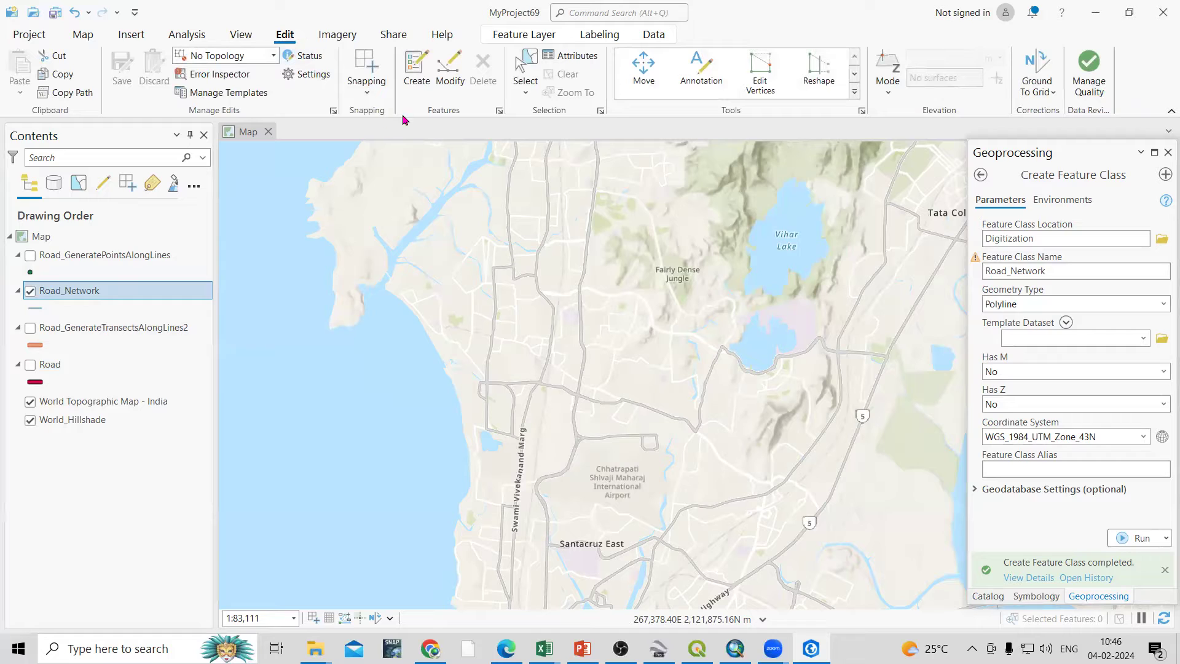
pyautogui.click(410, 73)
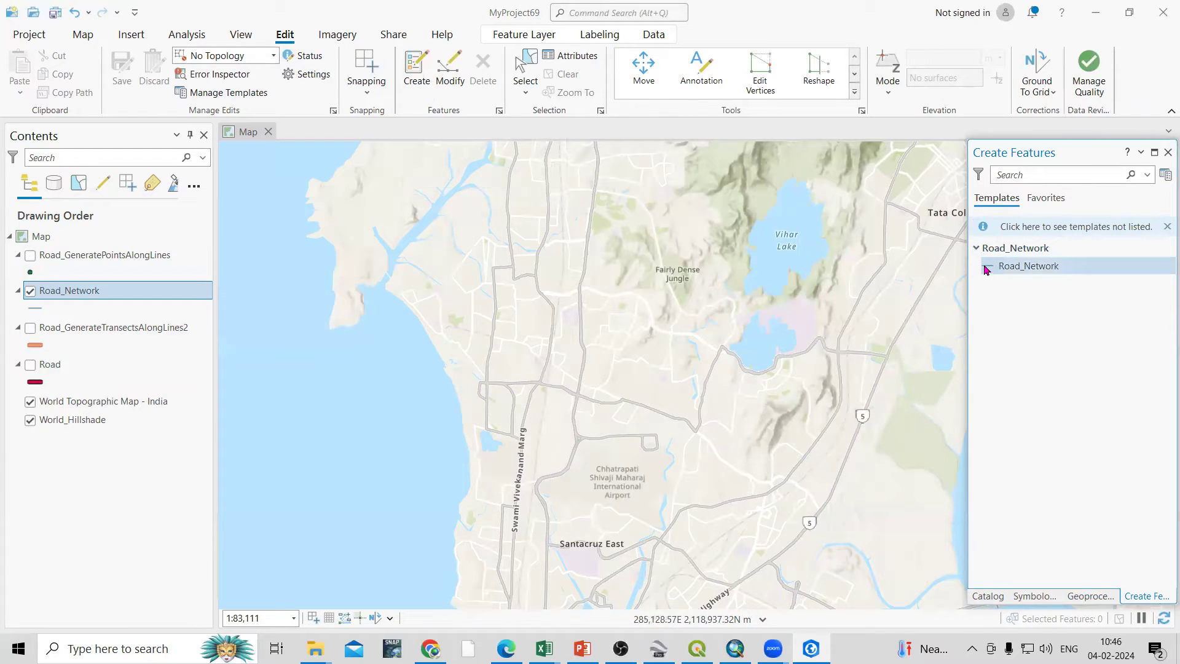
pyautogui.click(1020, 267)
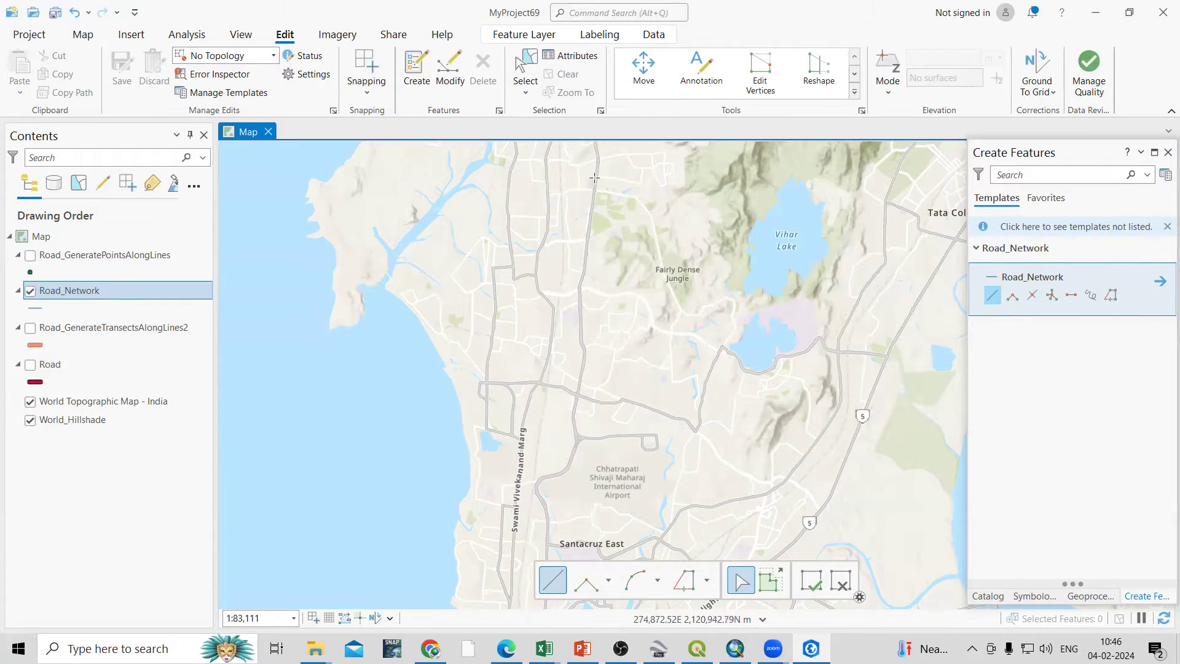
pyautogui.scroll(1, 591, 178)
pyautogui.scroll(2, 591, 177)
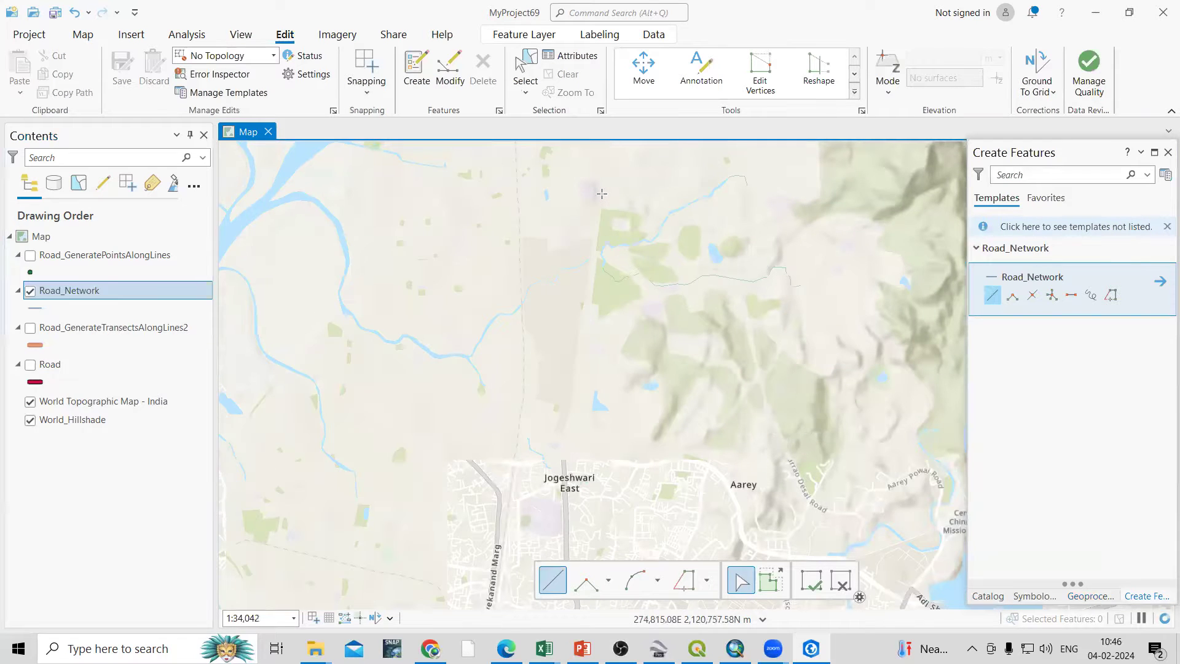
pyautogui.click(601, 191)
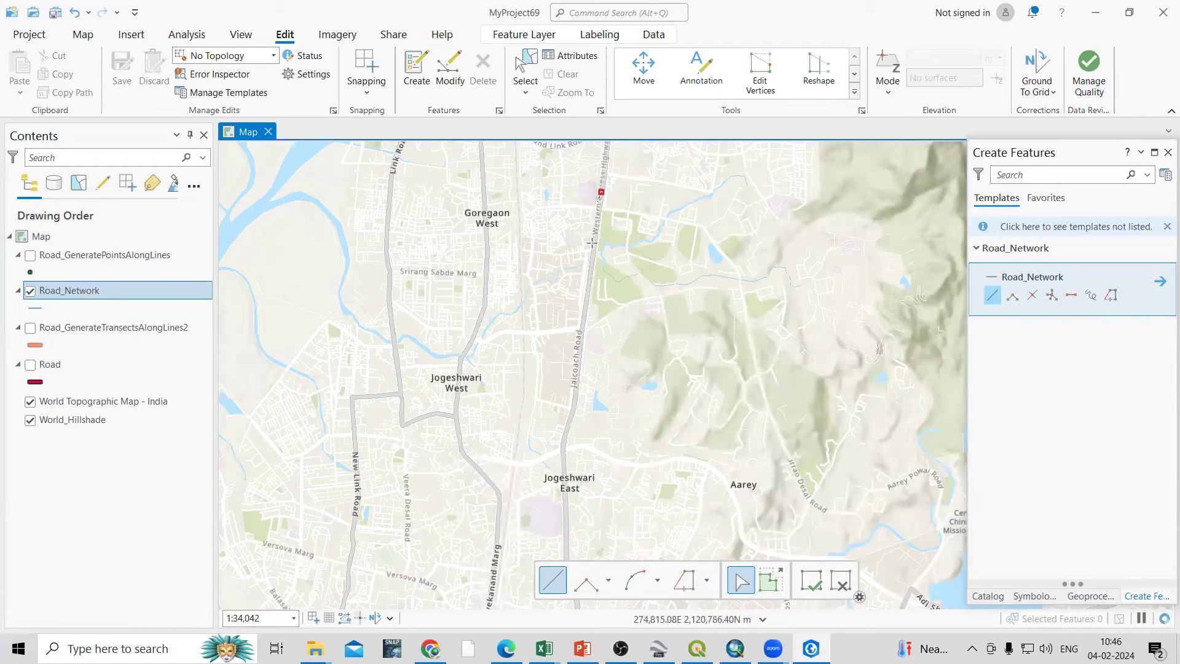
pyautogui.click(588, 285)
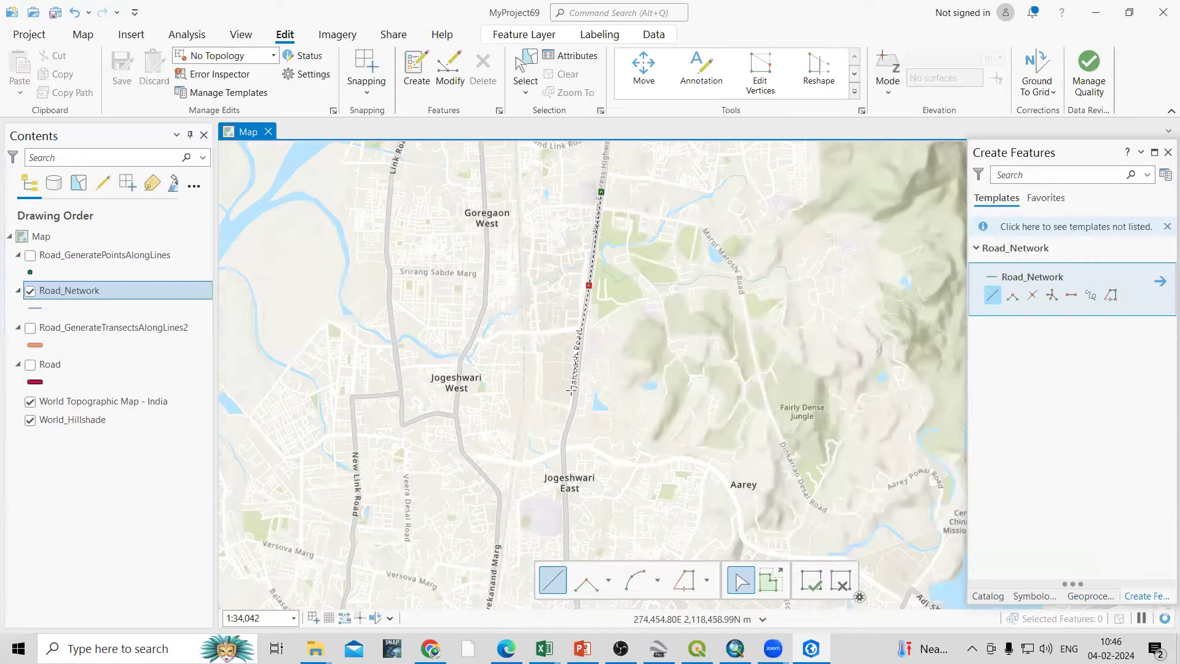
pyautogui.click(575, 397)
pyautogui.click(567, 425)
pyautogui.click(558, 445)
pyautogui.click(561, 472)
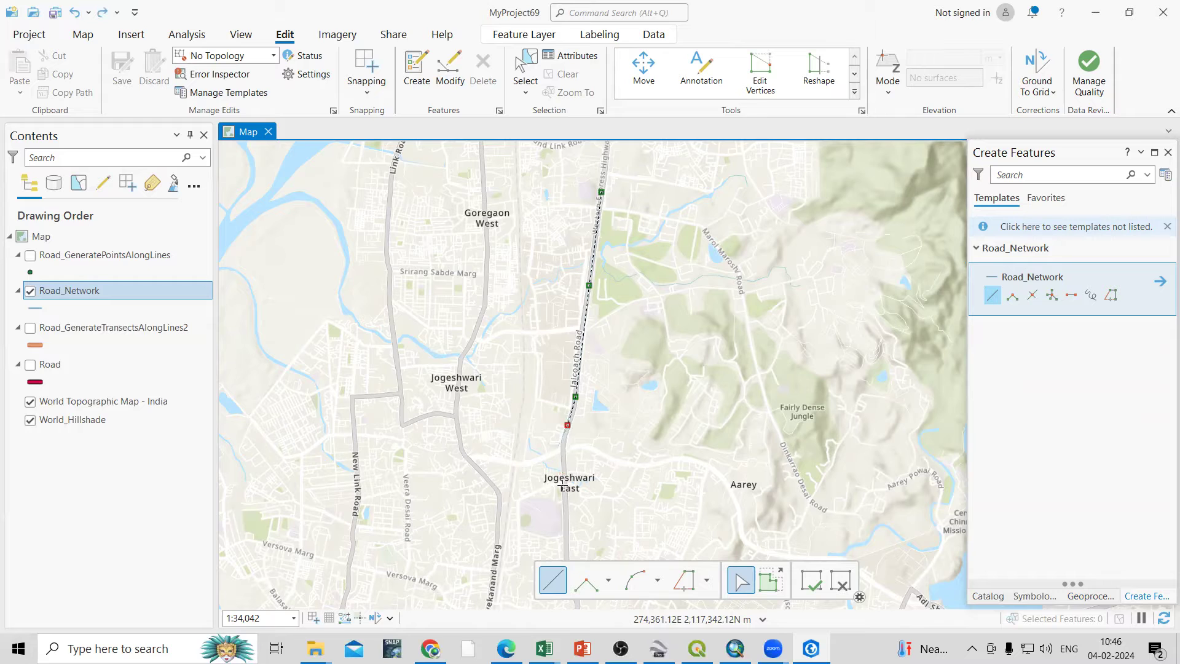
# - Extend the line south along the Western Express Highway, placing vertices through Jogeshwari East down to the bend towards Andheri
pyautogui.scroll(-2, 563, 486)
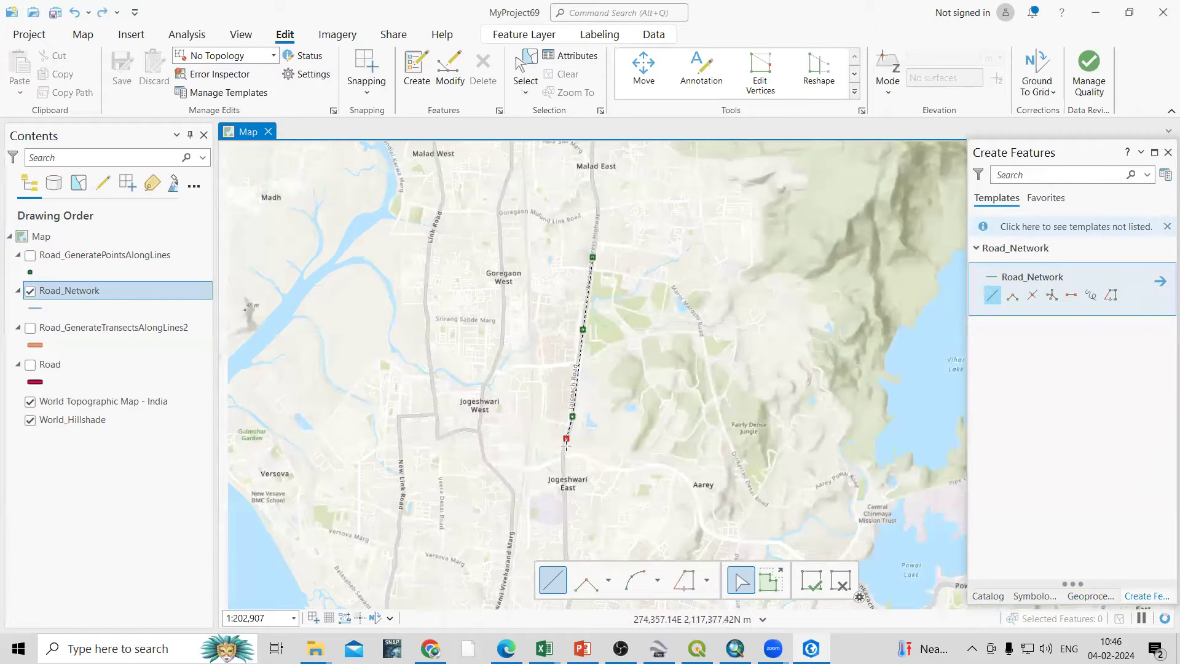
pyautogui.scroll(2, 561, 486)
pyautogui.click(563, 424)
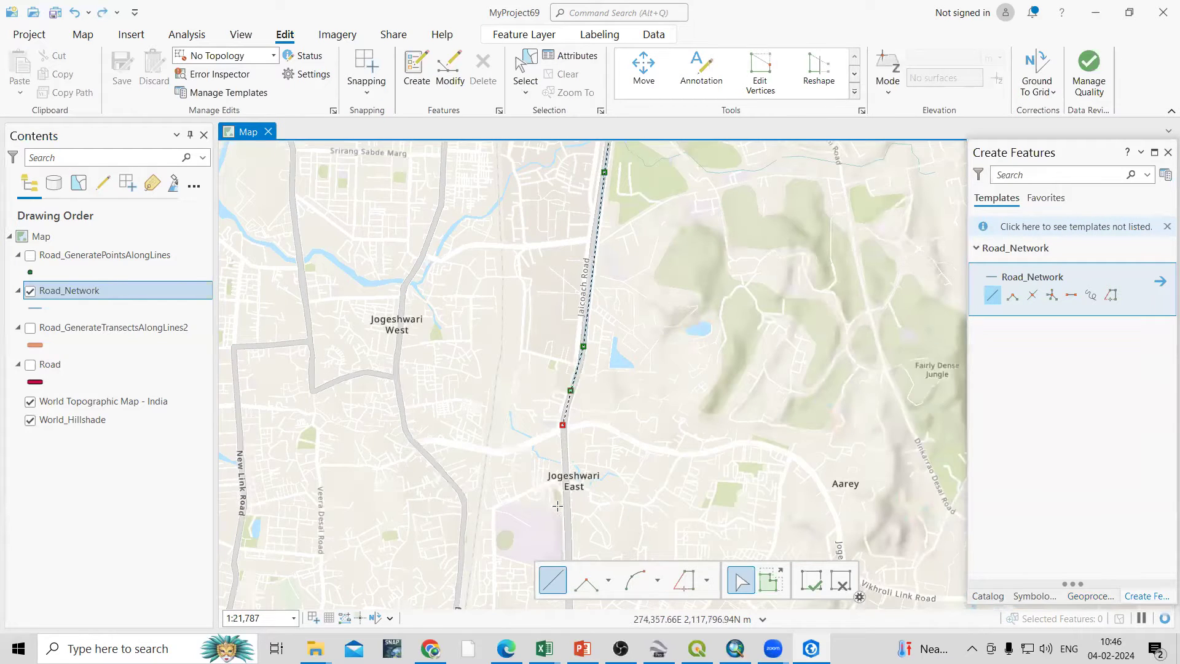
pyautogui.click(569, 519)
pyautogui.scroll(4, 504, 212)
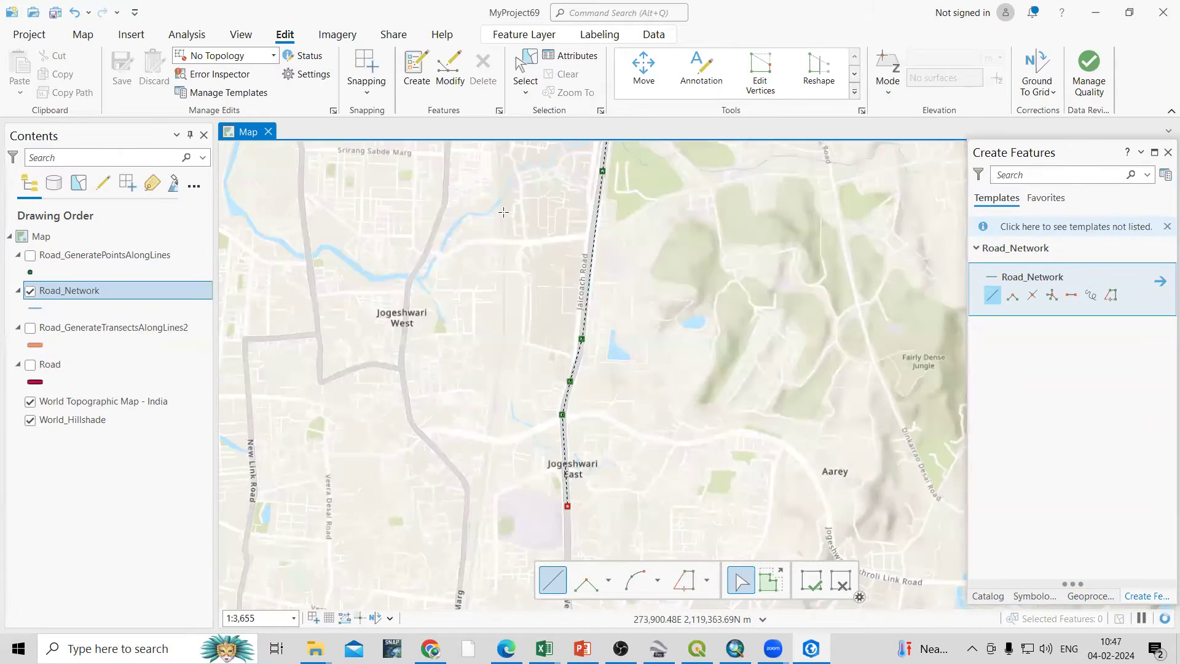
pyautogui.scroll(-2, 503, 212)
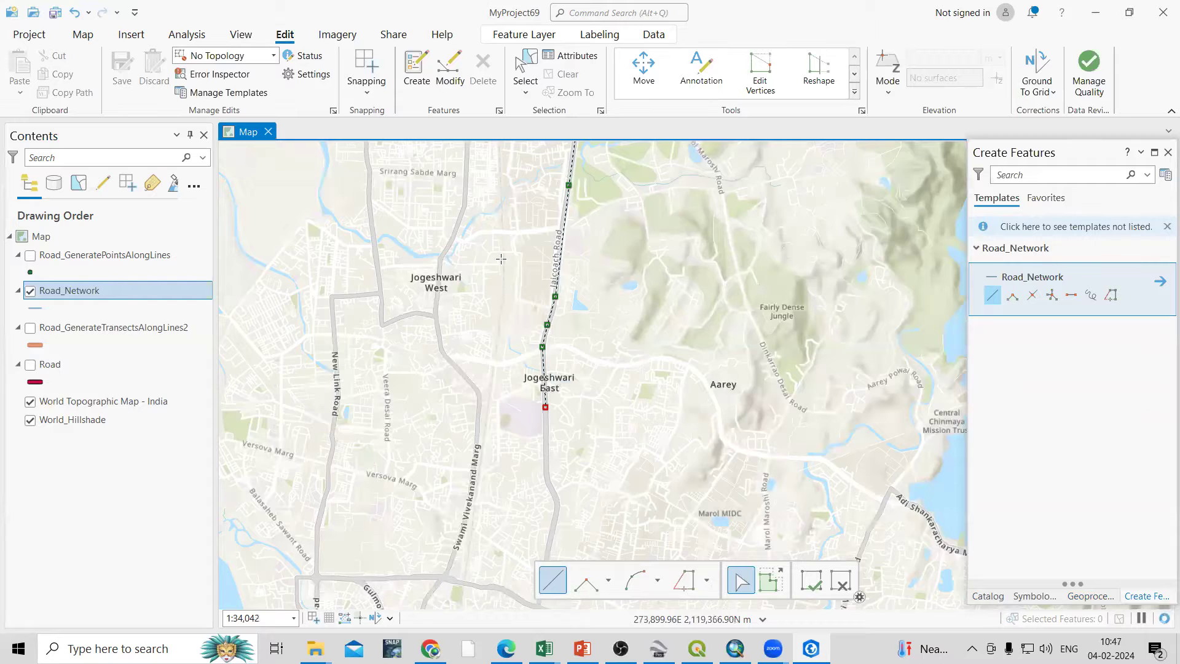
pyautogui.scroll(1, 501, 259)
pyautogui.click(528, 280)
pyautogui.click(528, 391)
pyautogui.click(527, 443)
pyautogui.click(548, 521)
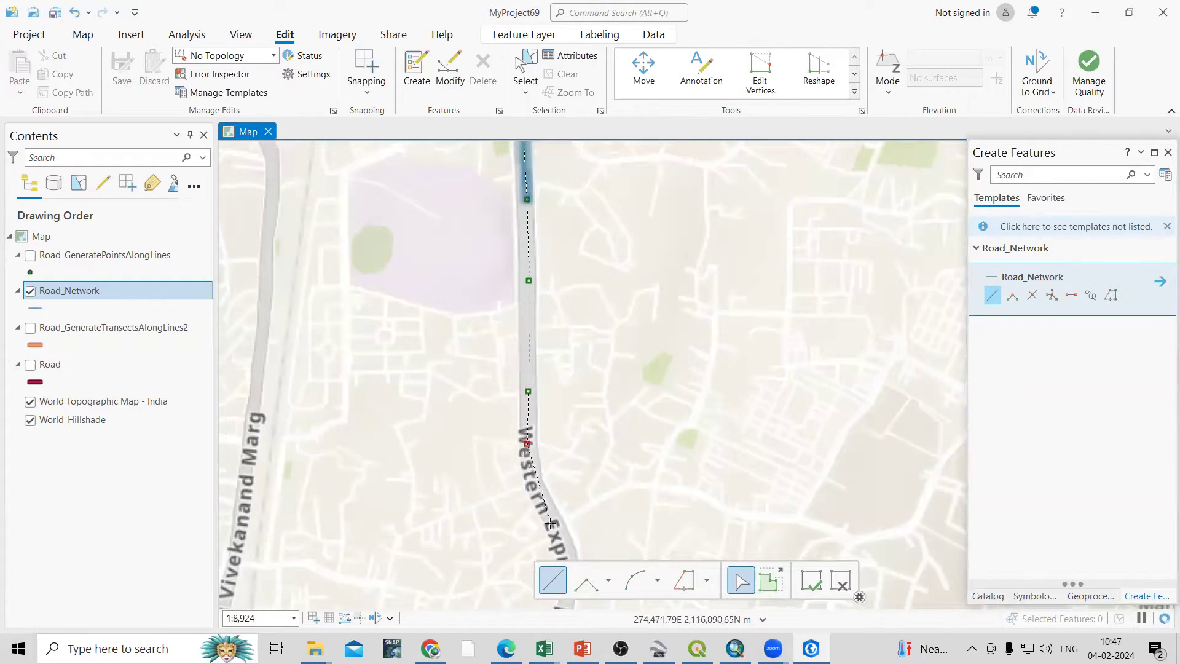
# - Continue the highway line past the WEH Metro Station and finish the feature near the Prof N S Phadke Road crossing
pyautogui.scroll(-4, 479, 349)
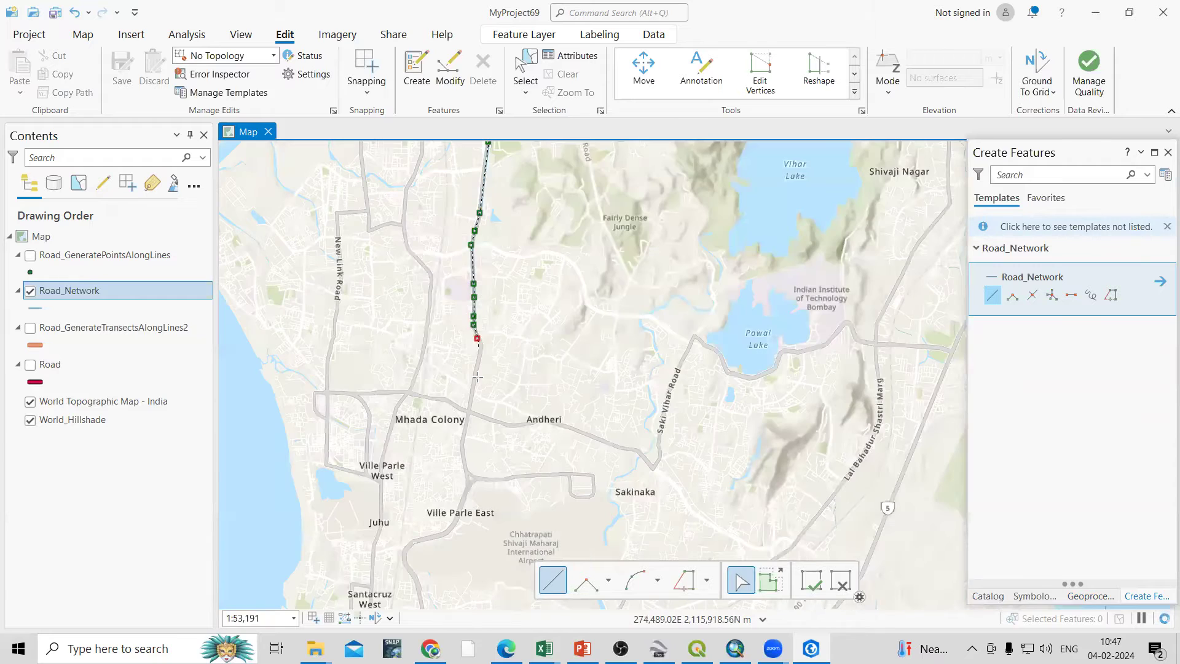
pyautogui.scroll(3, 494, 255)
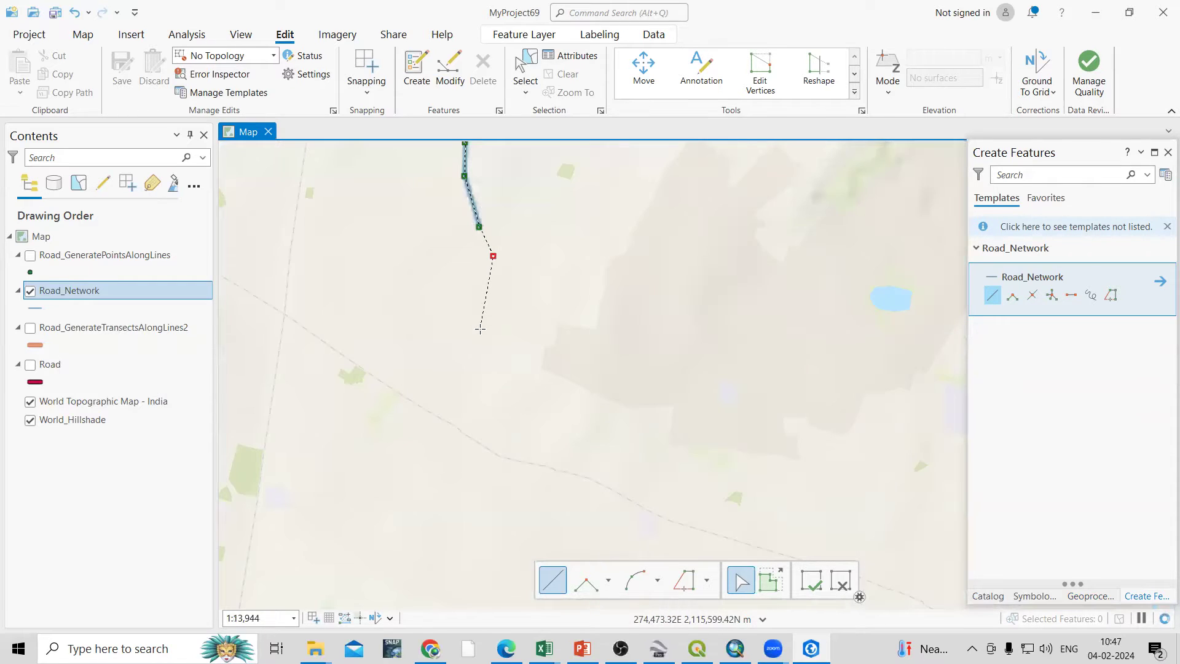
pyautogui.click(478, 329)
pyautogui.click(461, 407)
pyautogui.doubleClick(448, 483)
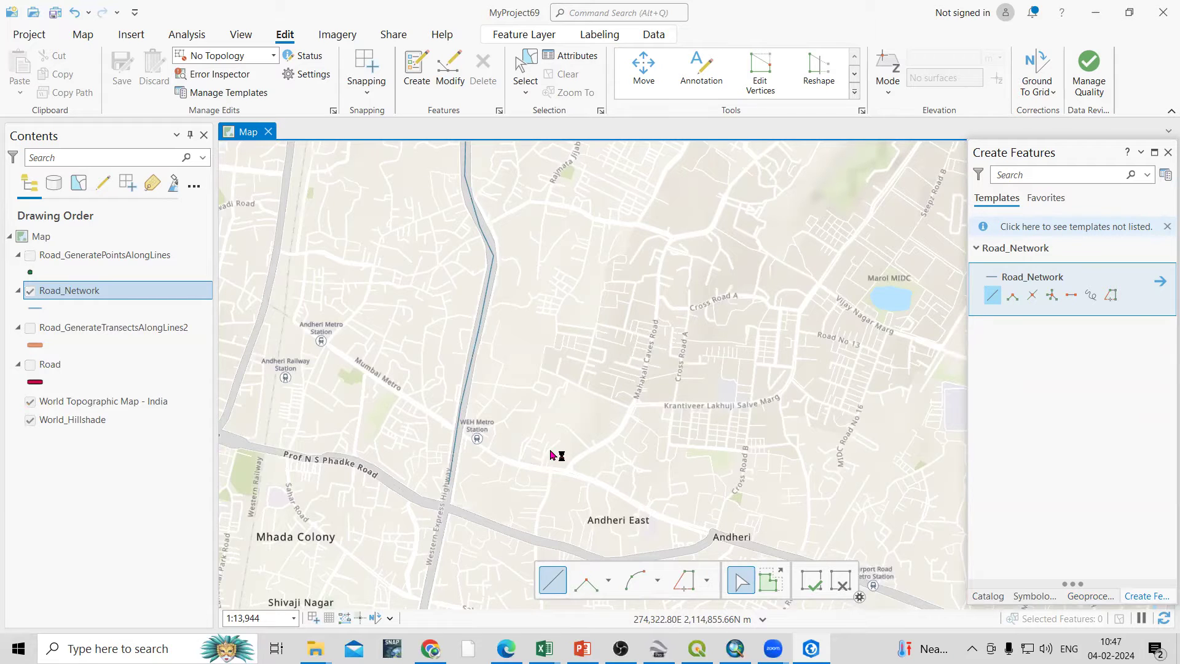
# - Digitize a second road along Swami Vivekanand Marg from Goregaon West past the Behram Baug Road junction, replacing the misplaced vertex near City Hospital
pyautogui.scroll(-3, 465, 337)
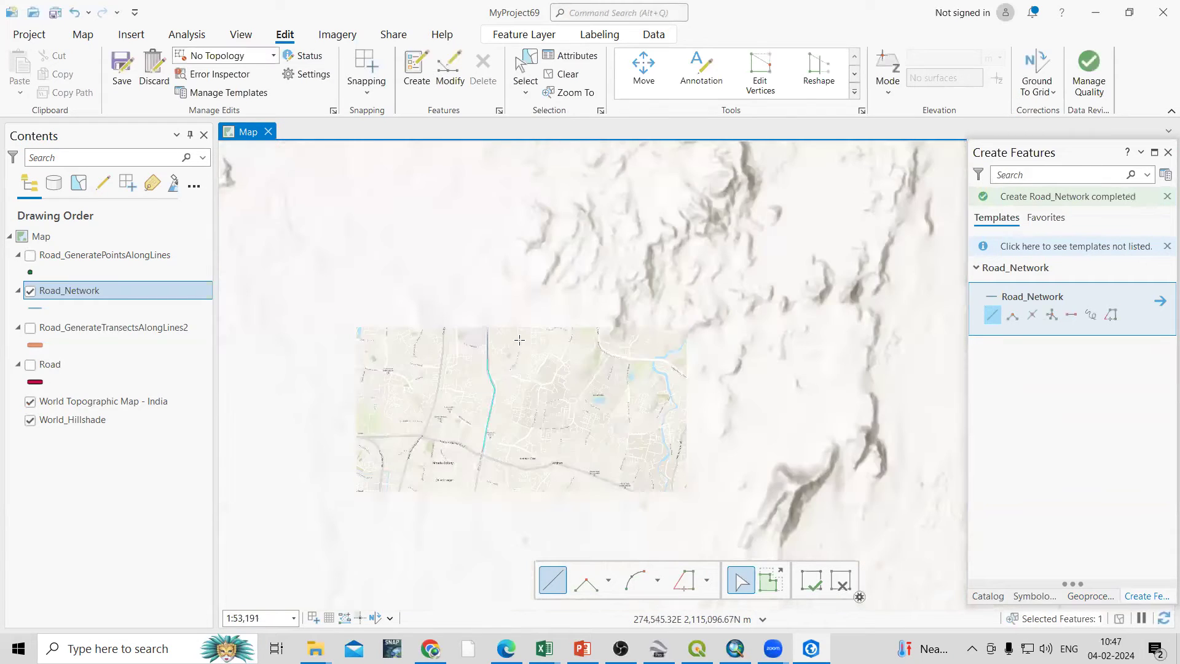
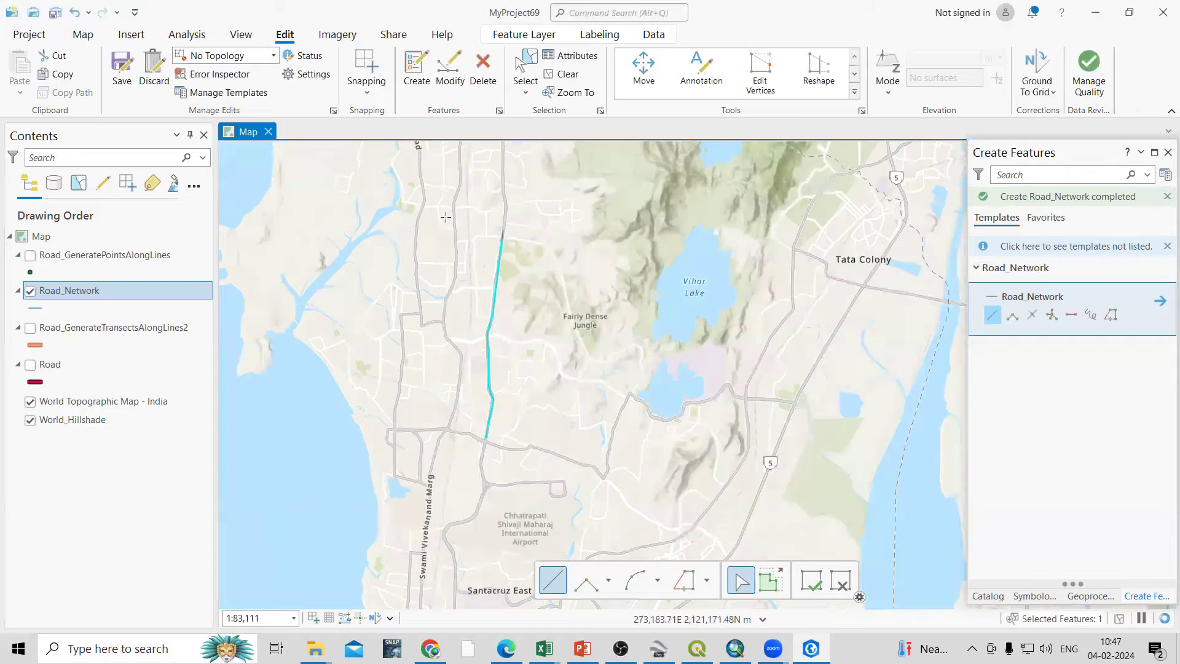
pyautogui.scroll(2, 467, 234)
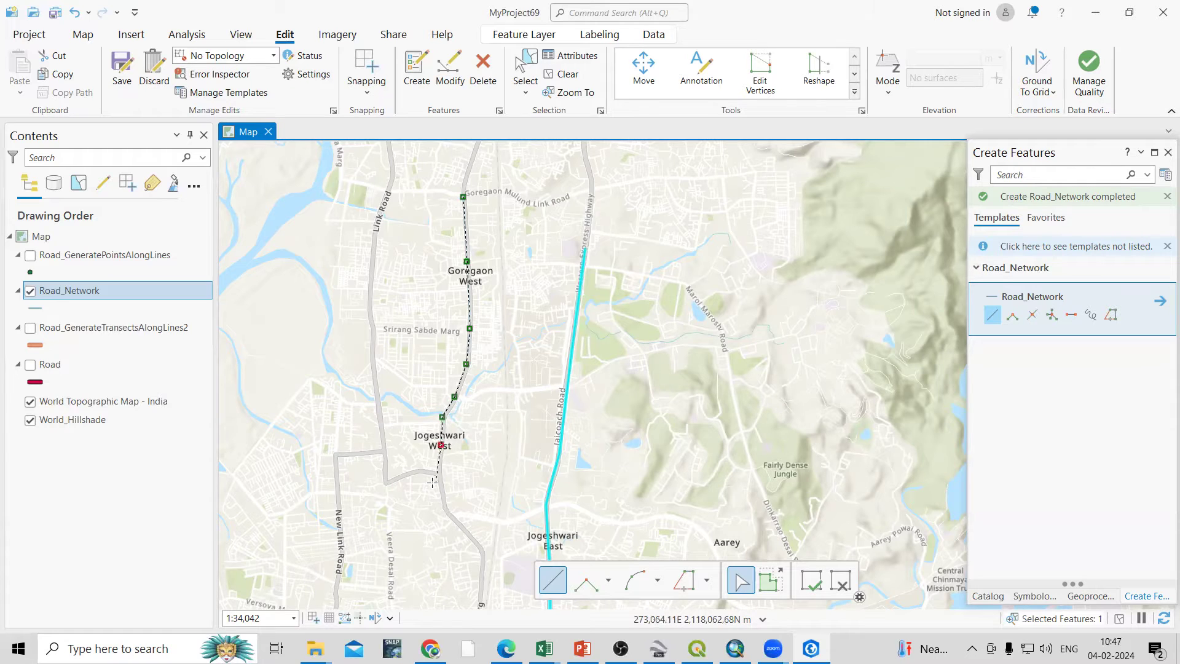
pyautogui.scroll(5, 432, 482)
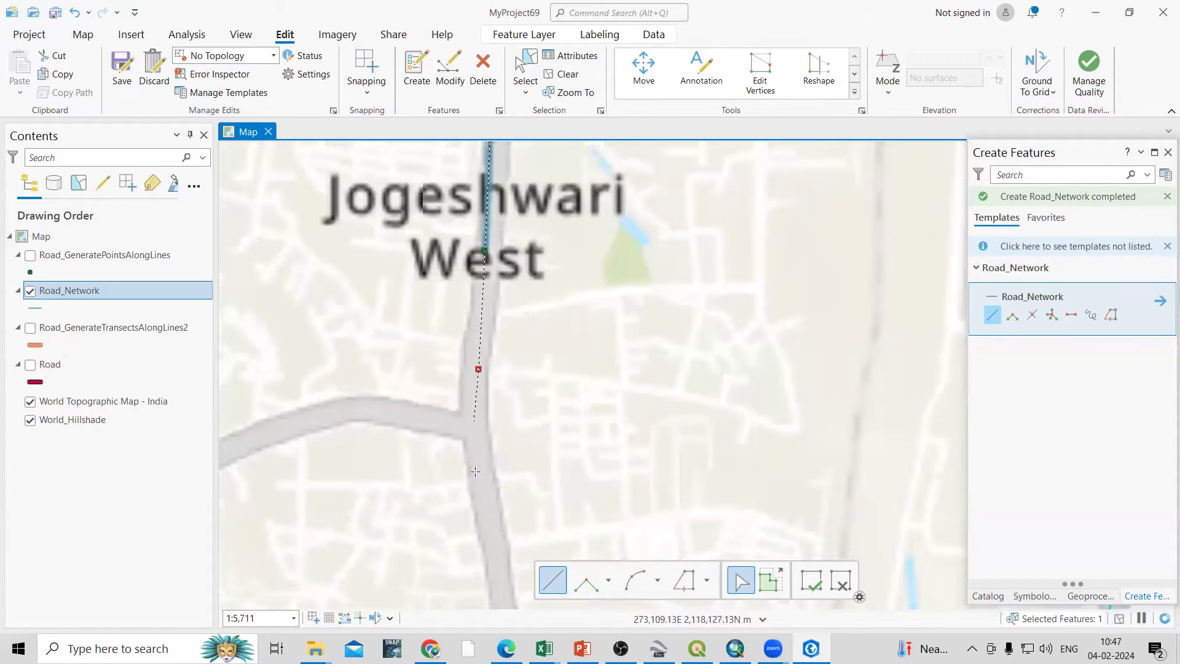
pyautogui.click(480, 494)
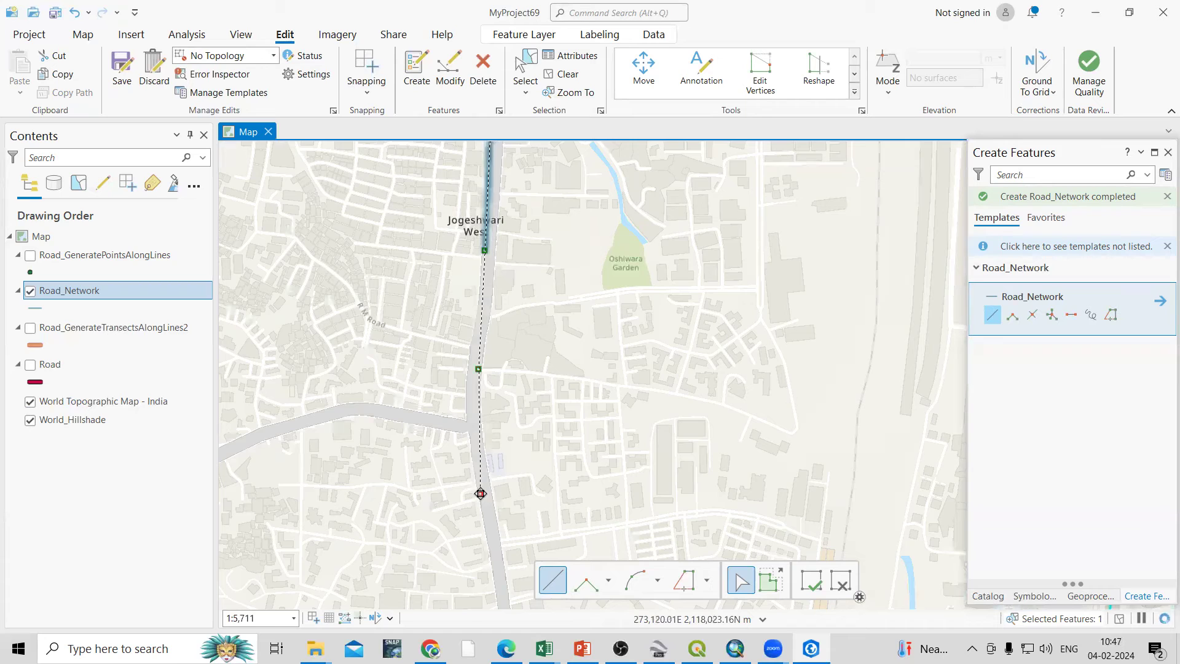
pyautogui.hotkey('ctrl', 'z')
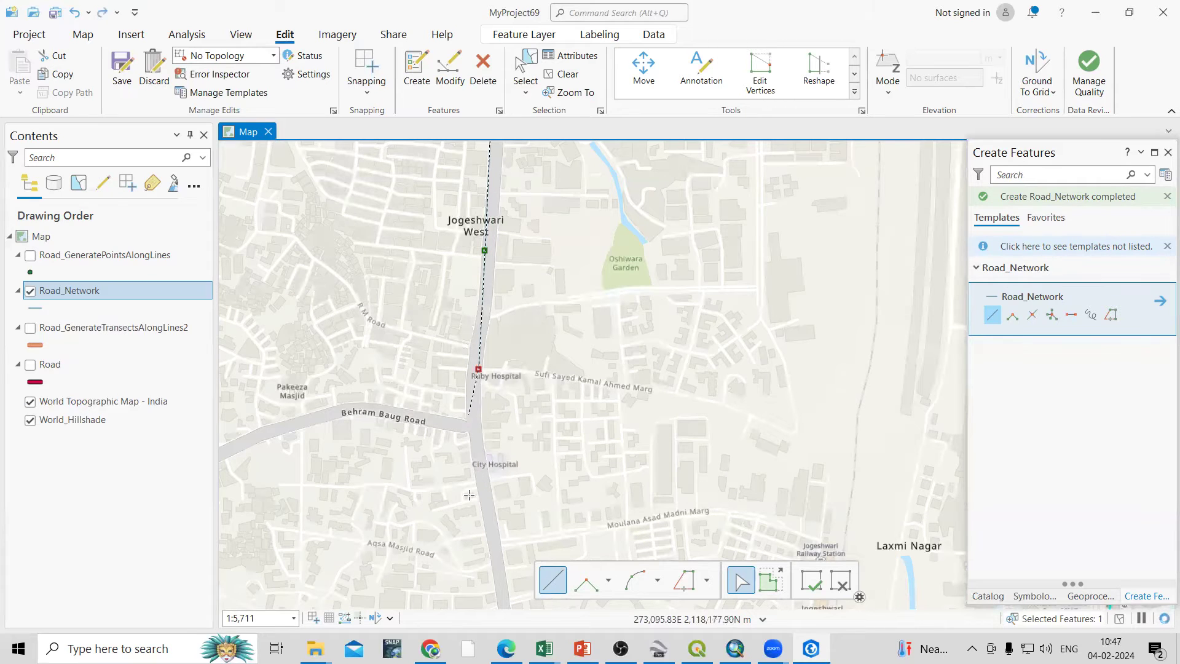
pyautogui.hotkey('ctrl', 'z')
pyautogui.hotkey('ctrl', 'y')
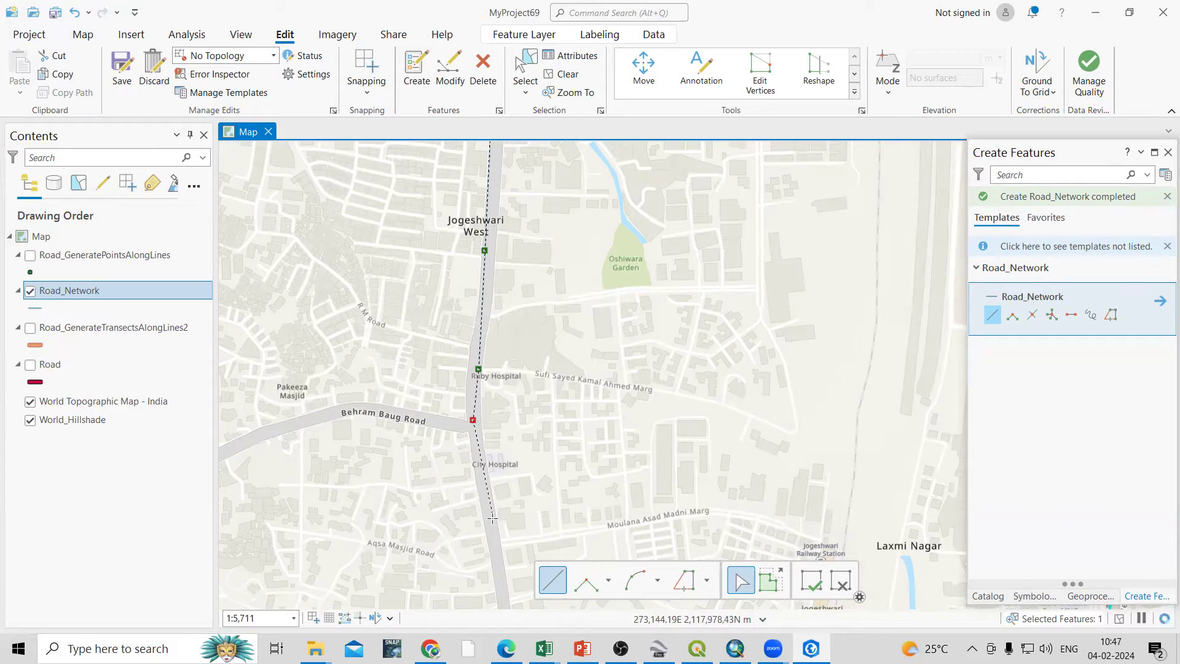
pyautogui.click(491, 519)
pyautogui.doubleClick(498, 571)
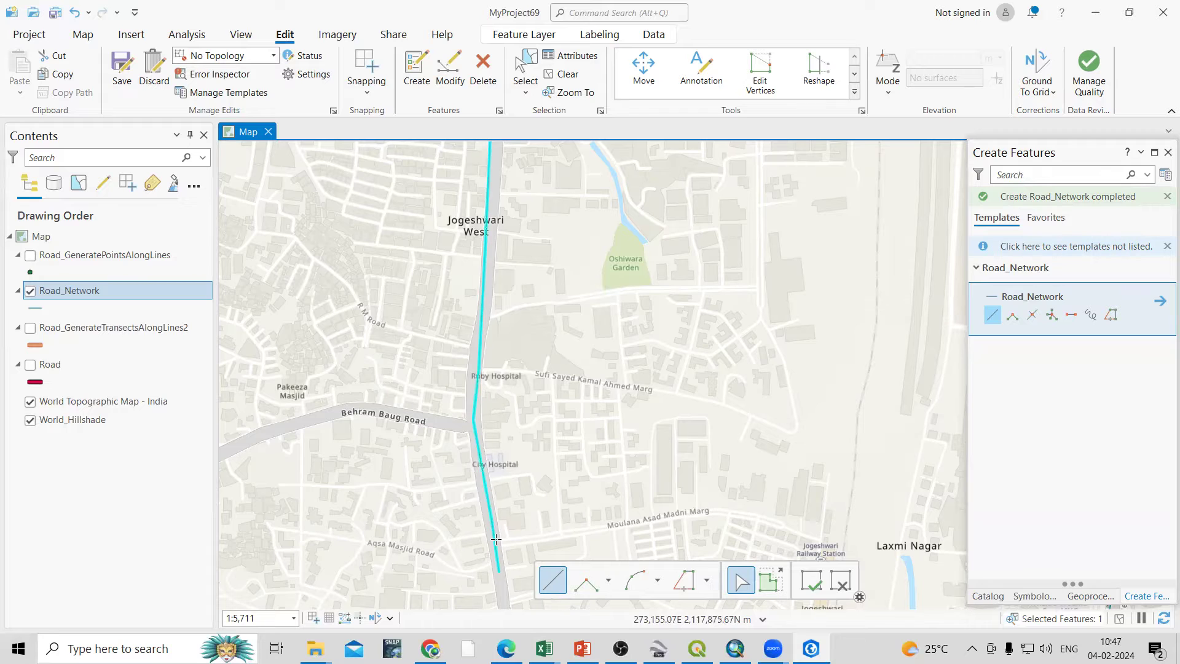
# - Save the edits to the Road_Network layer and close the feature creation tools
pyautogui.scroll(-2, 541, 404)
pyautogui.scroll(-2, 526, 416)
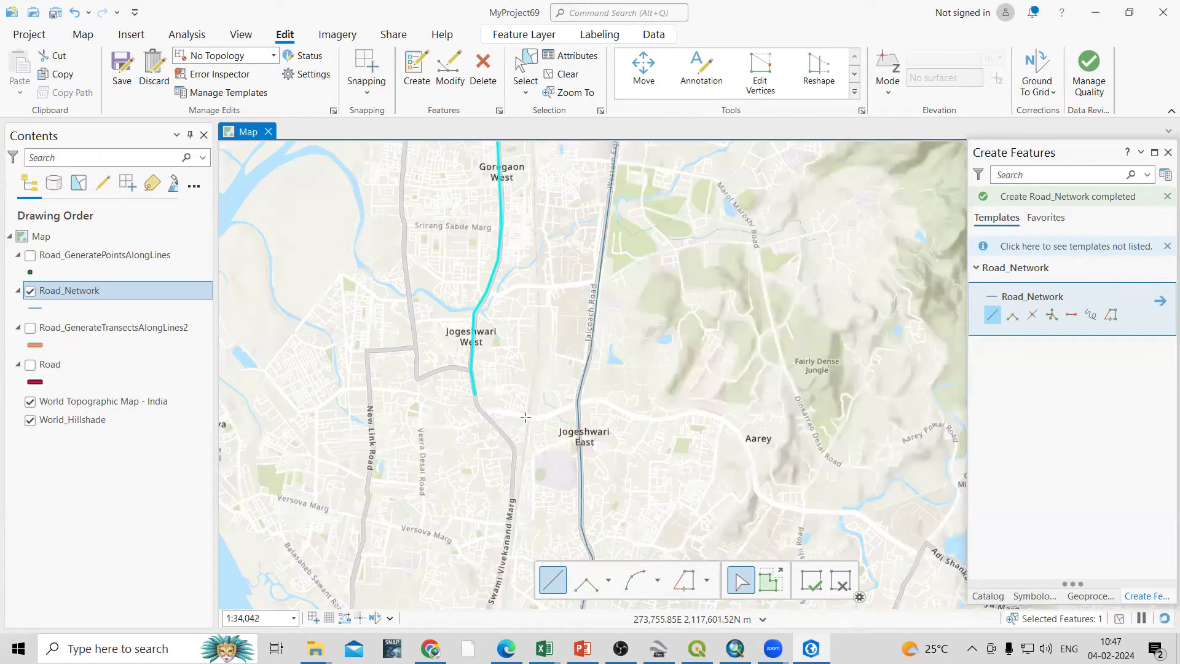
pyautogui.scroll(-2, 481, 407)
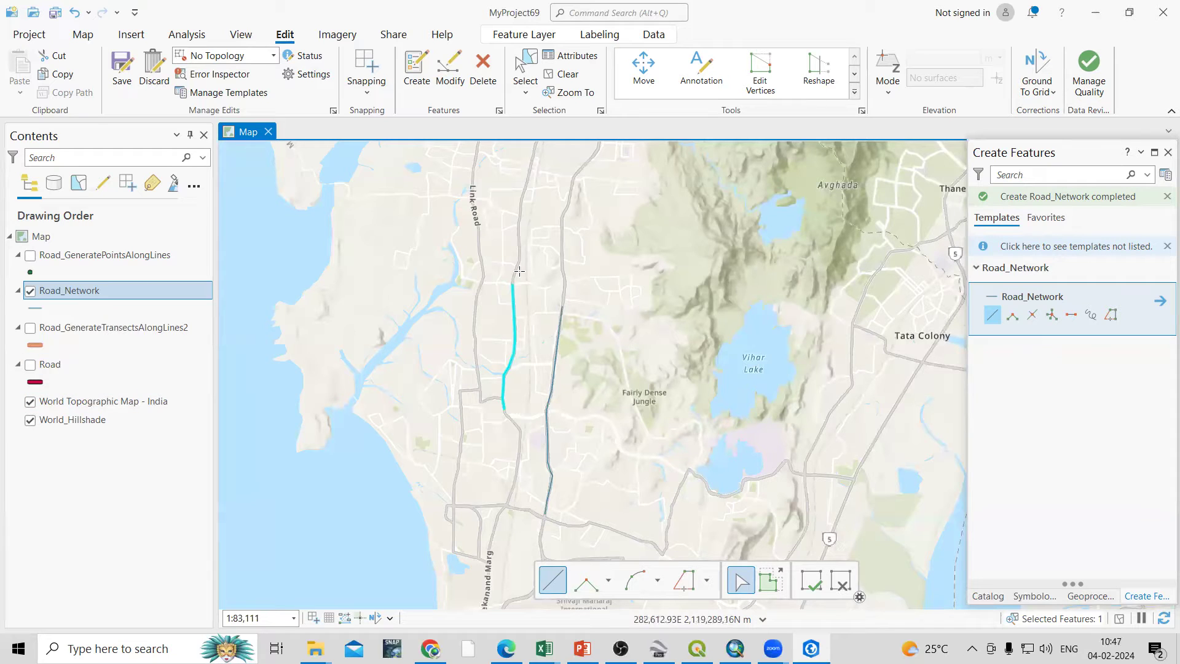
pyautogui.click(122, 71)
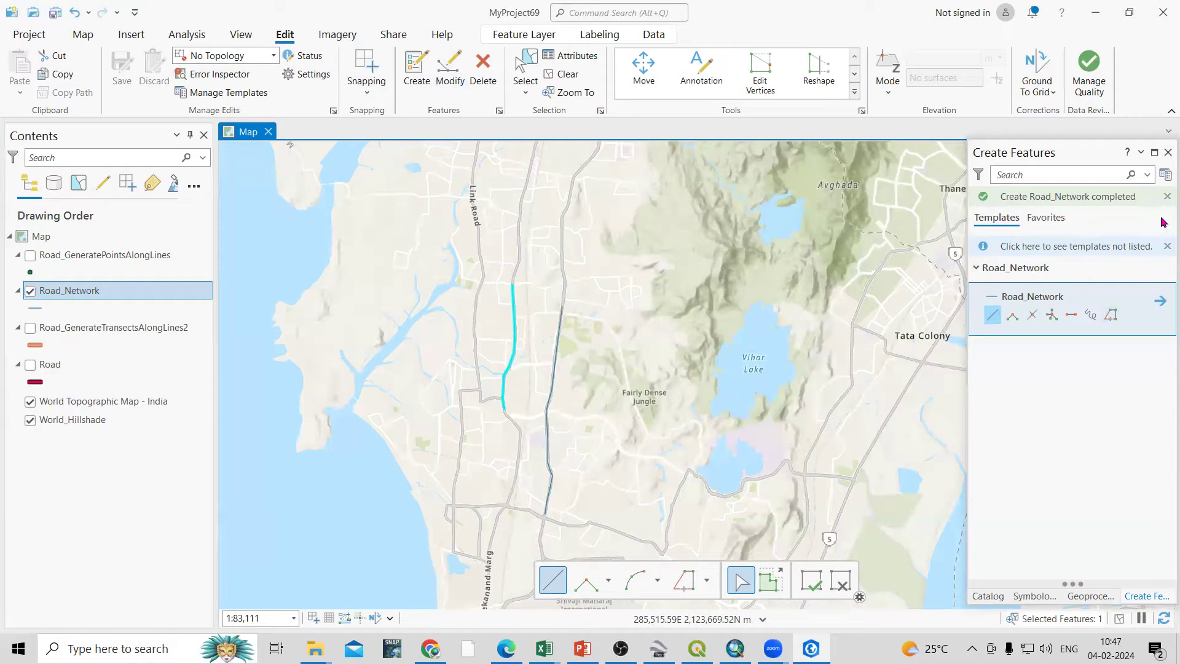
pyautogui.click(1165, 152)
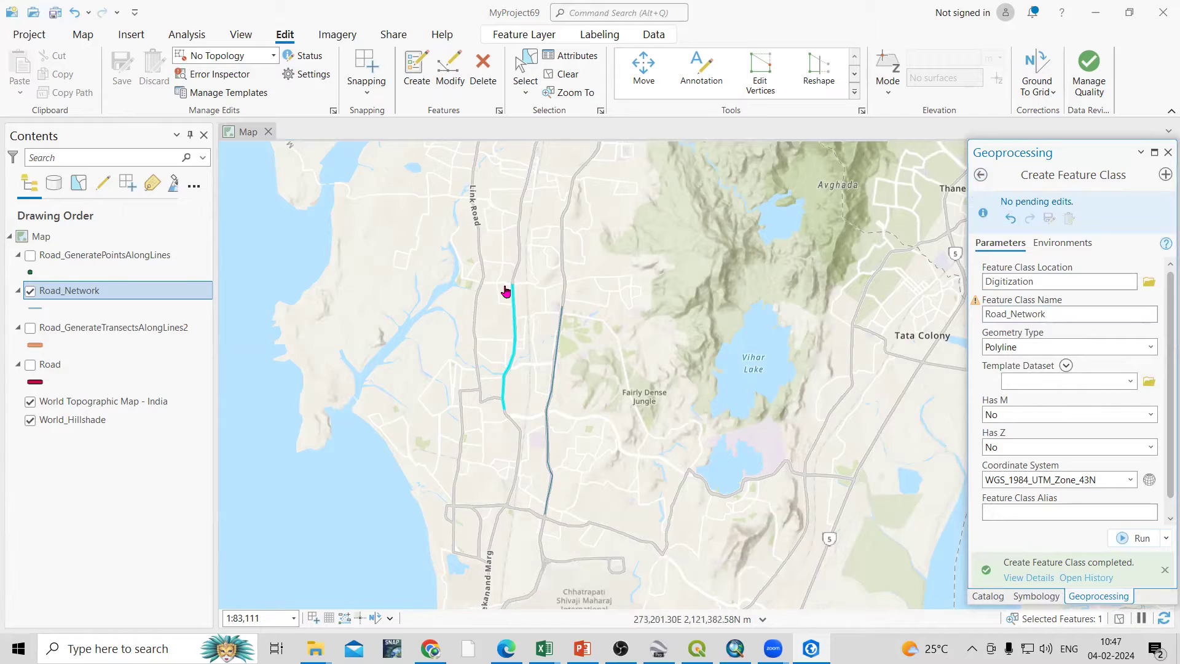
# - Open the Road_Network layer's symbology settings and review the primary symbology types
pyautogui.scroll(2, 502, 292)
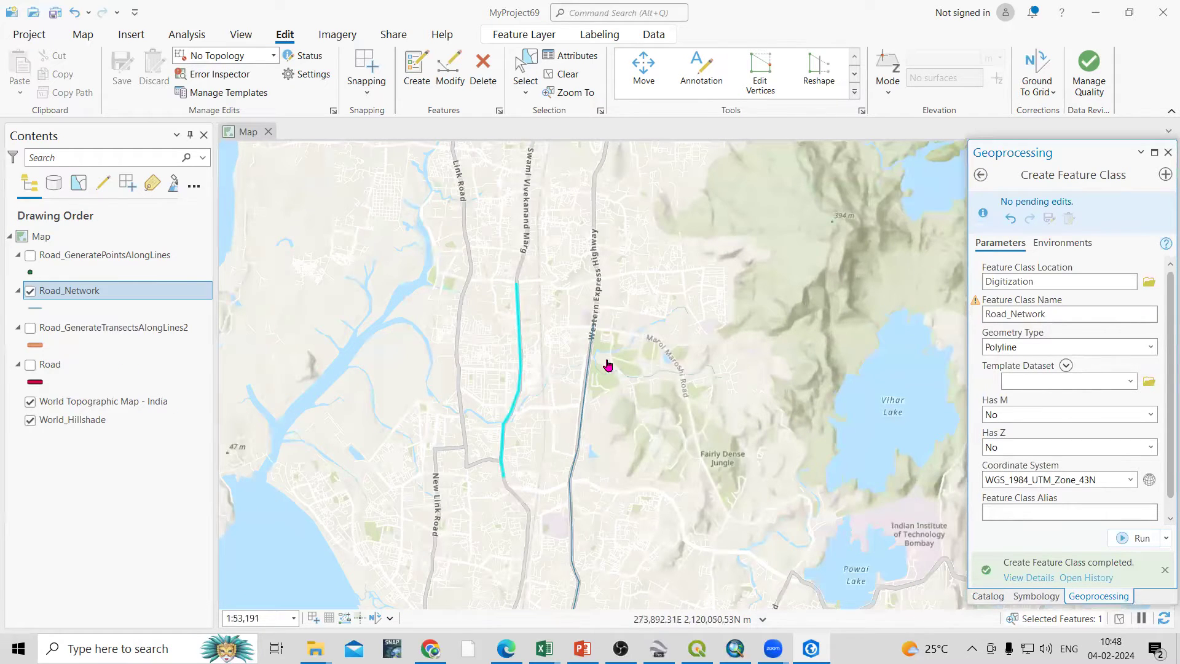
pyautogui.click(74, 511)
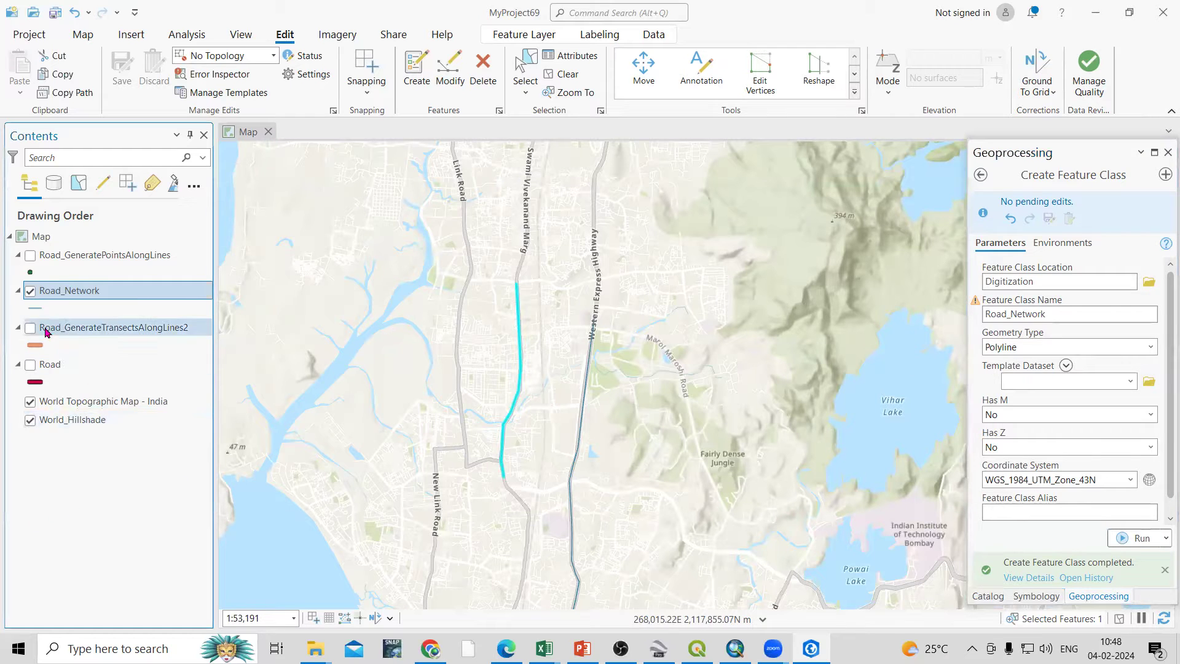
pyautogui.click(36, 307)
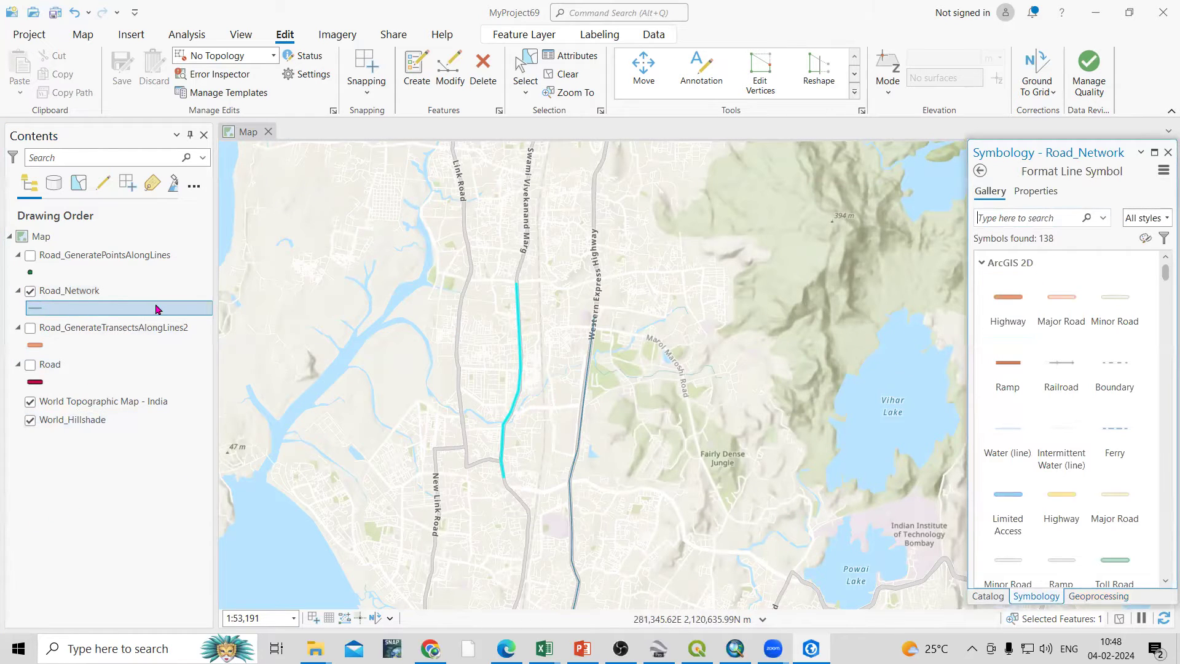
pyautogui.rightClick(48, 297)
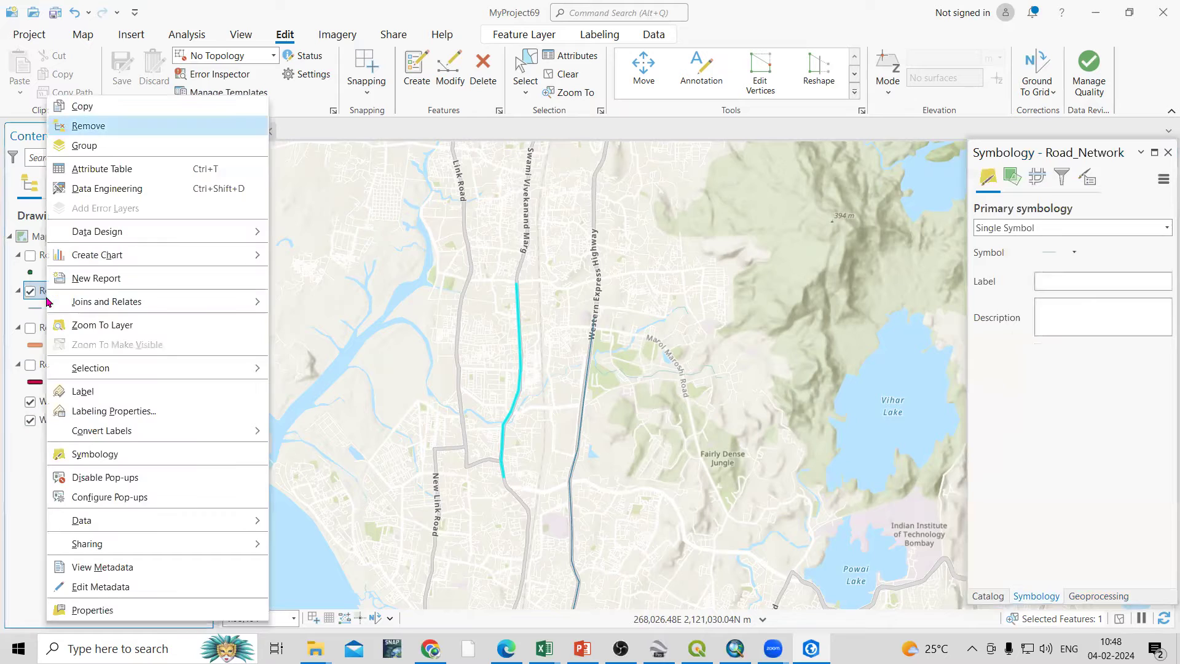
pyautogui.click(125, 453)
pyautogui.click(1165, 230)
pyautogui.click(1165, 230)
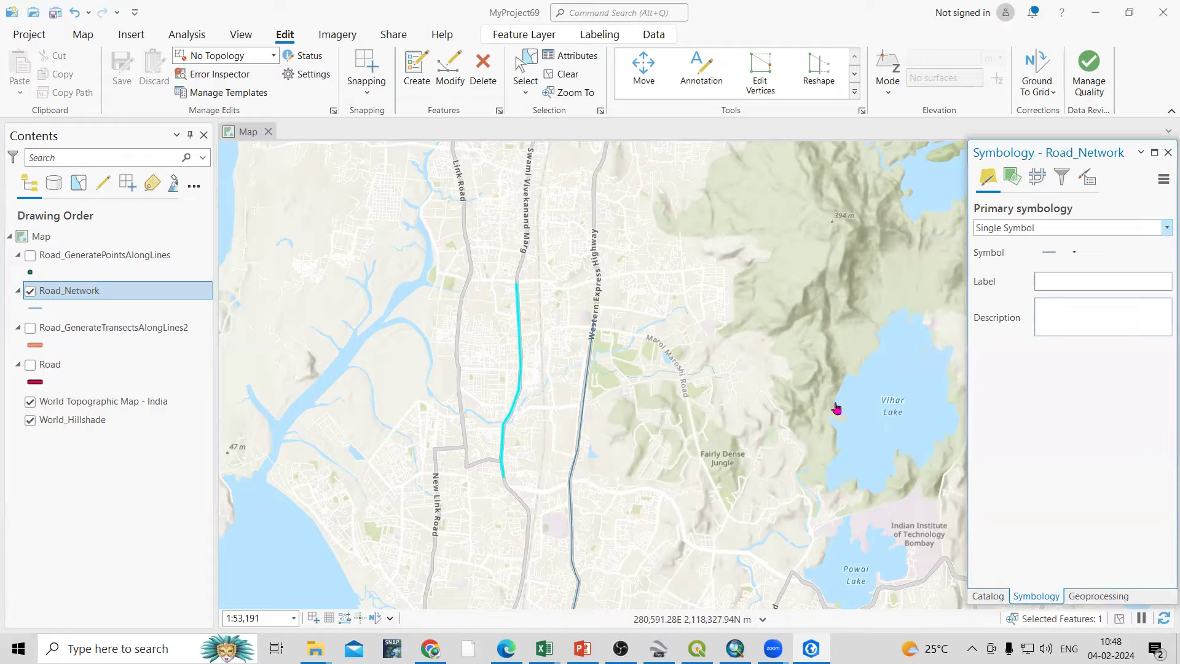
# - Change the Road_Network line symbol to the yellow Highway style from the ArcGIS 2D gallery, after trying Major Road
pyautogui.click(36, 309)
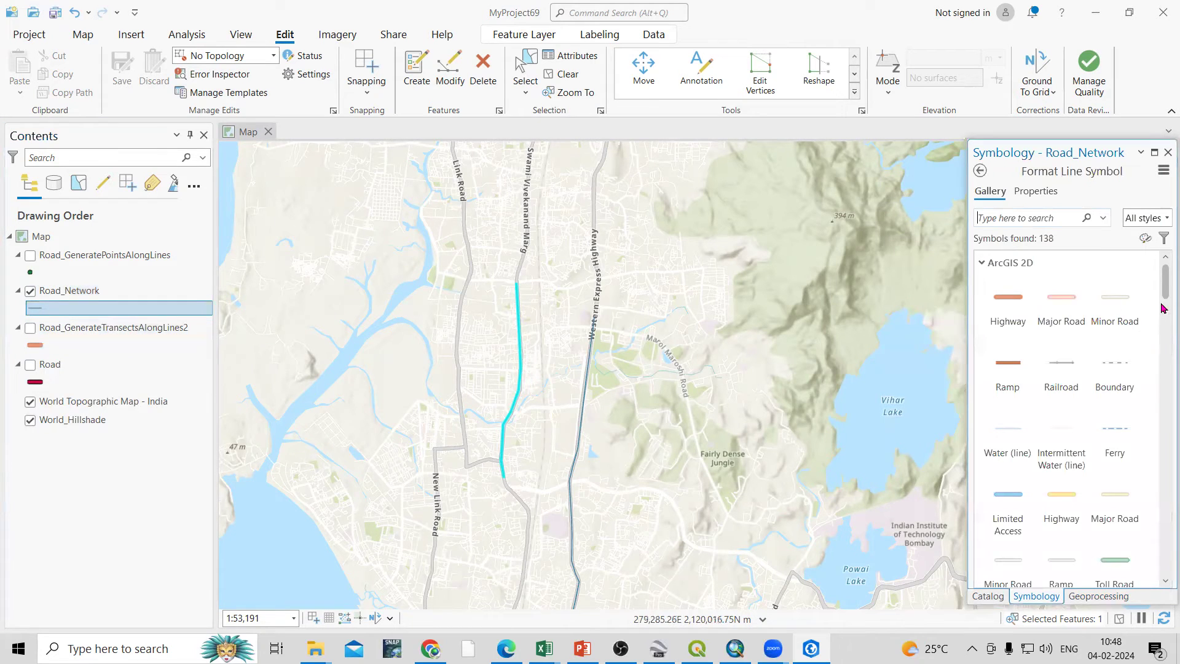
pyautogui.click(1062, 304)
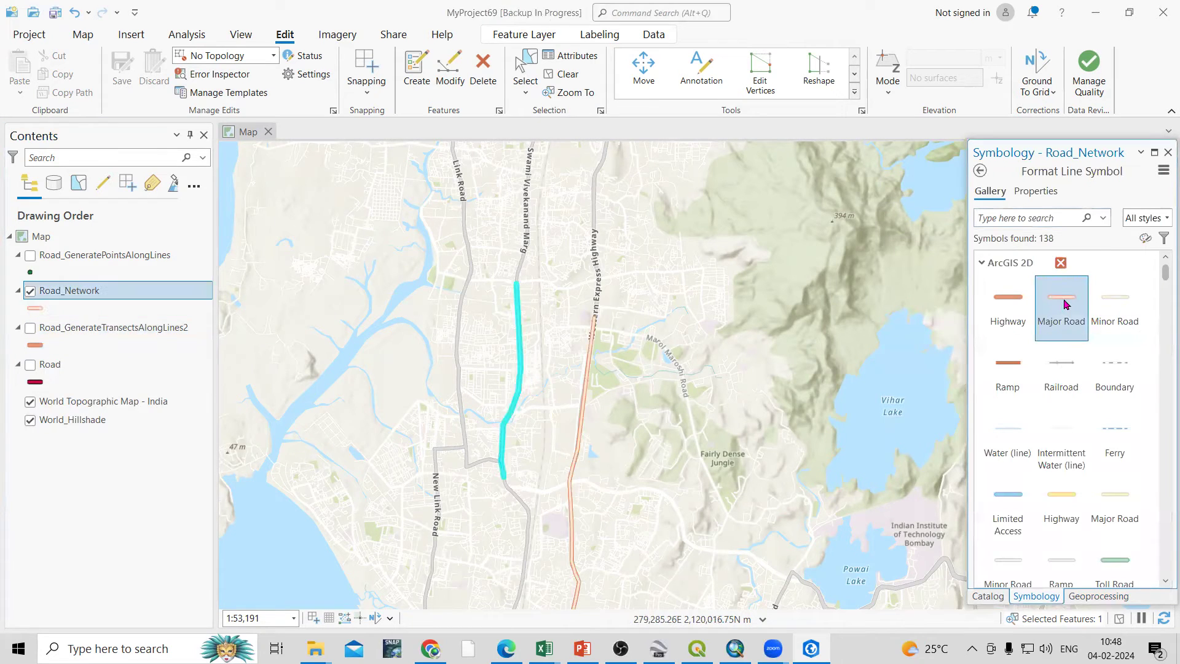
pyautogui.click(1068, 504)
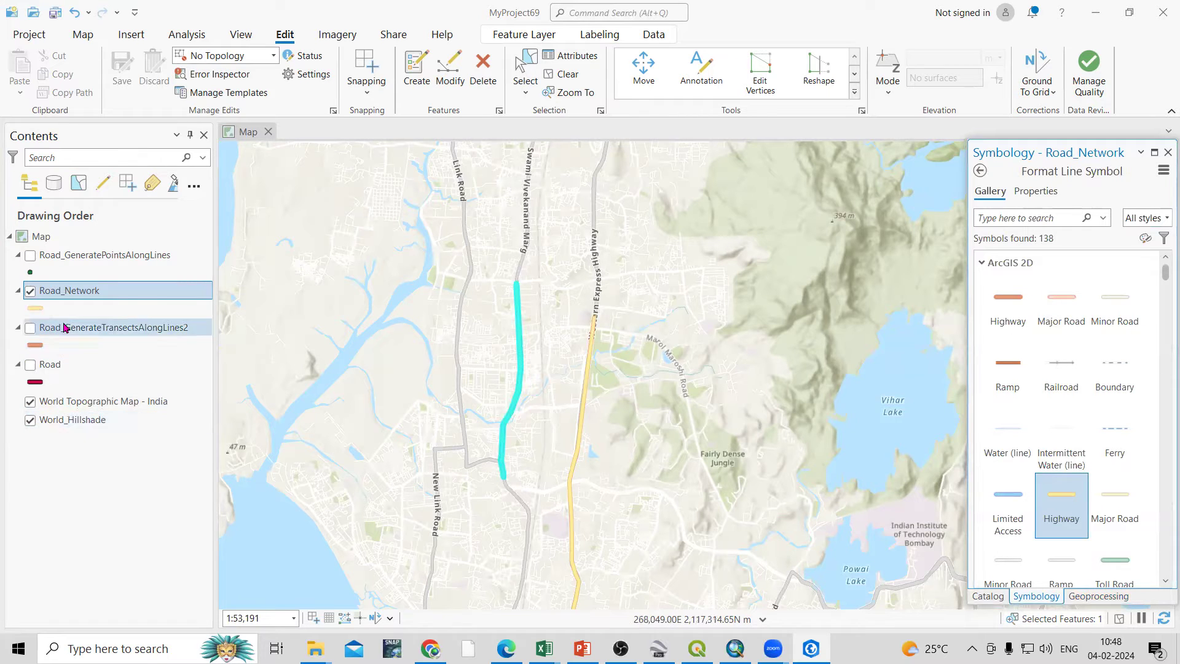
# - Open the Road_Network attribute table and clear the selection of the second road
pyautogui.rightClick(62, 290)
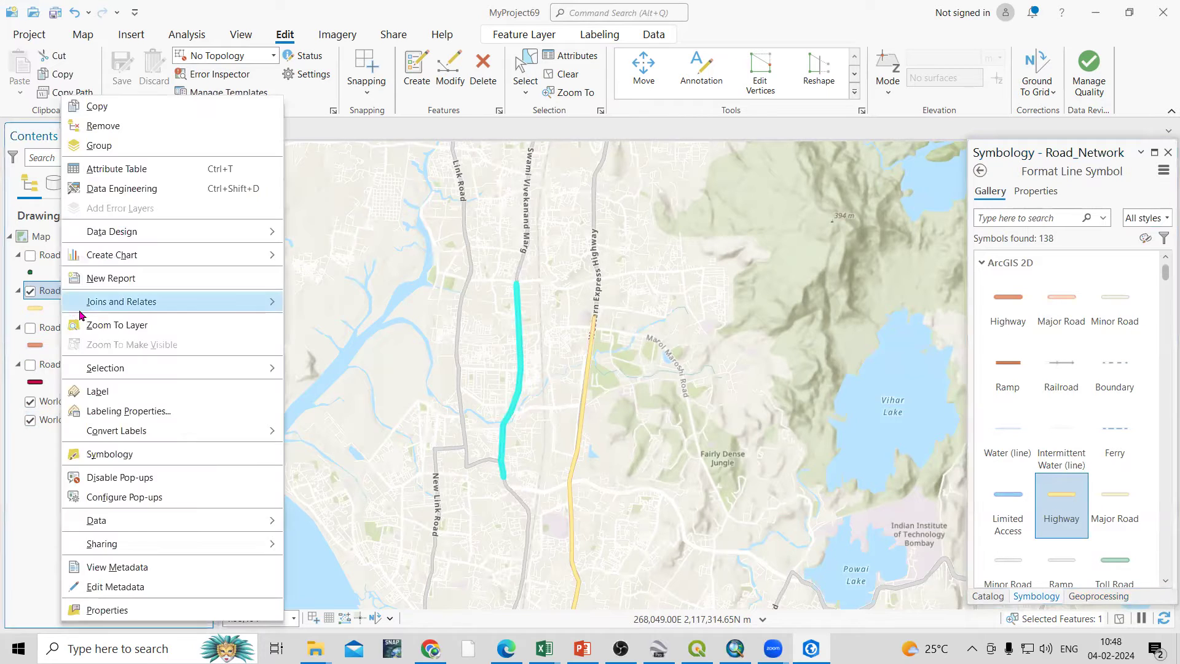
pyautogui.click(130, 169)
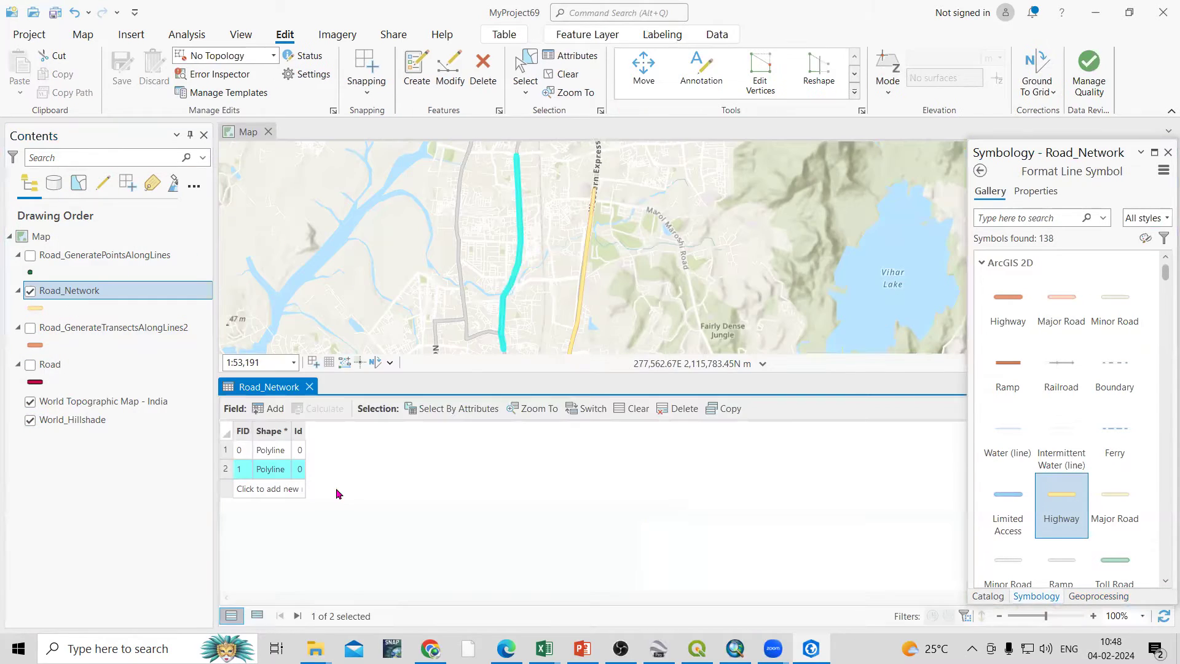
pyautogui.click(274, 450)
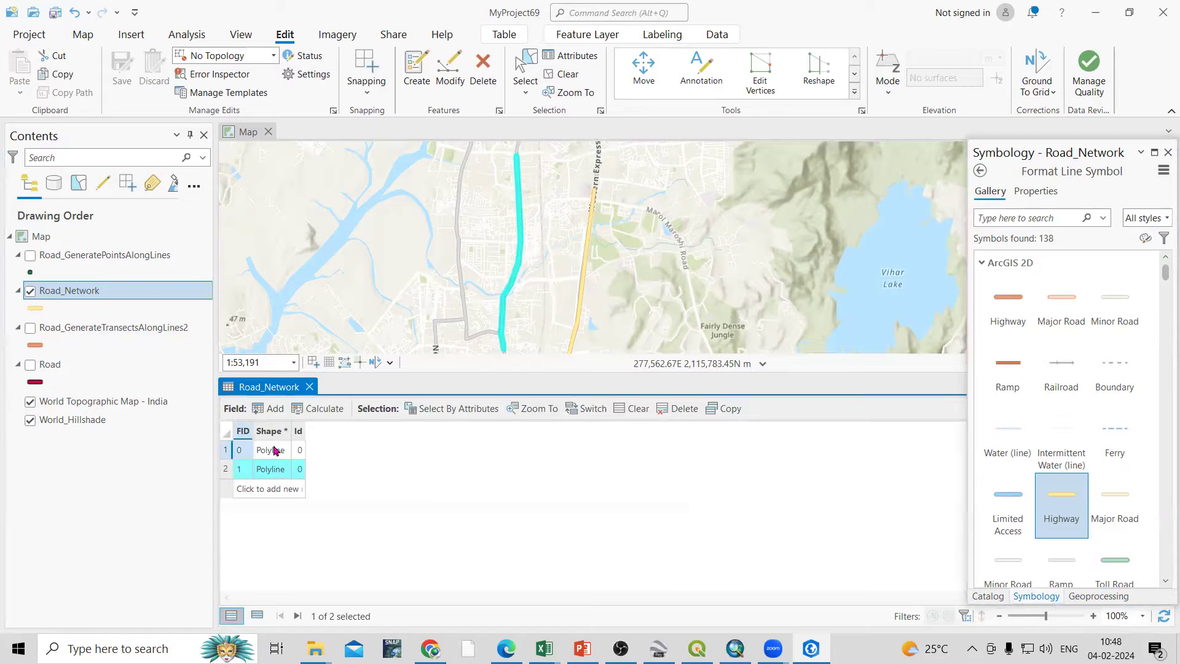
pyautogui.click(637, 410)
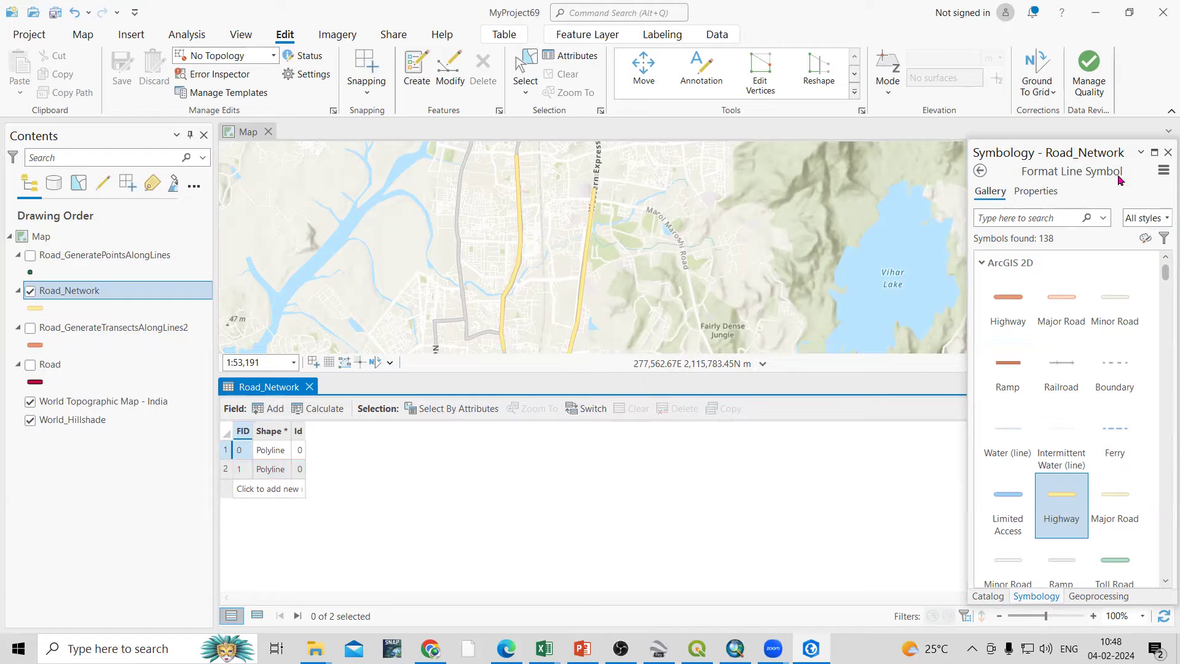
# - Close the Symbology, Geoprocessing and Catalog panes and the Road_Network attribute table
pyautogui.click(1167, 152)
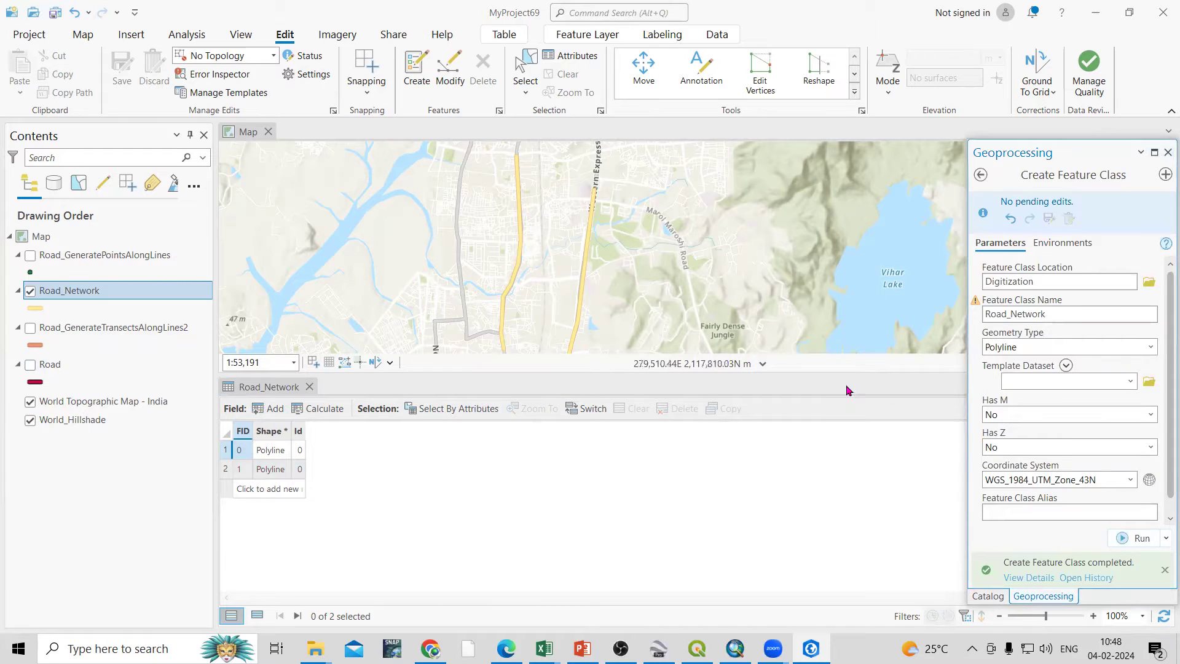
pyautogui.click(1166, 153)
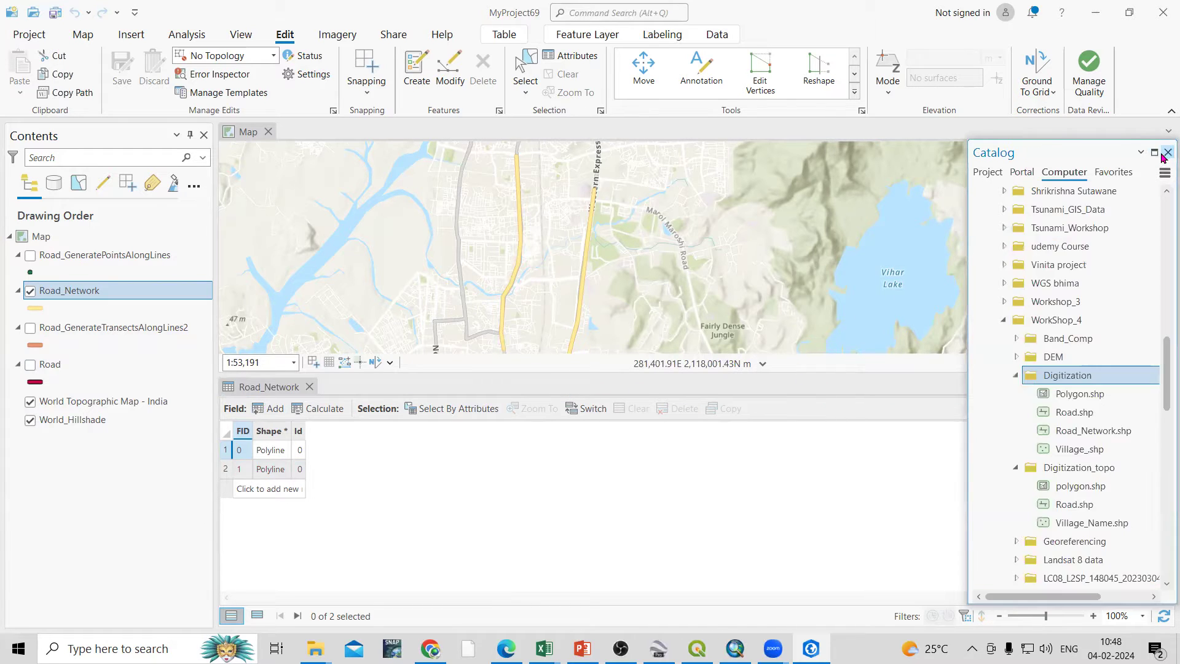
pyautogui.click(1166, 153)
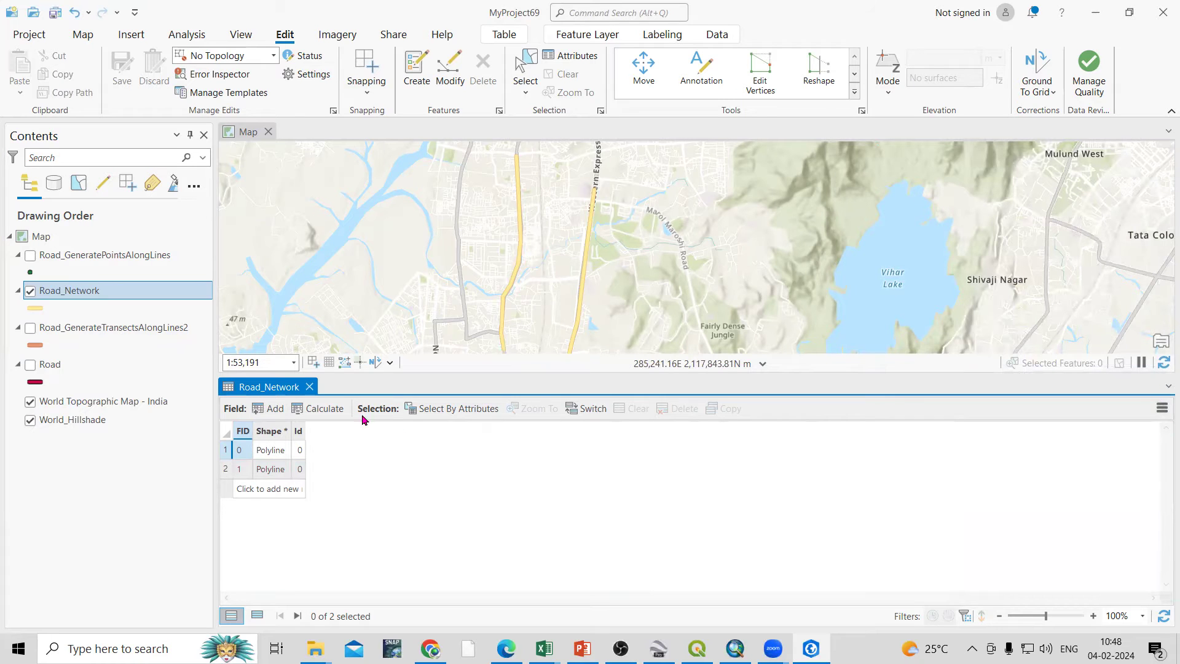
pyautogui.click(309, 387)
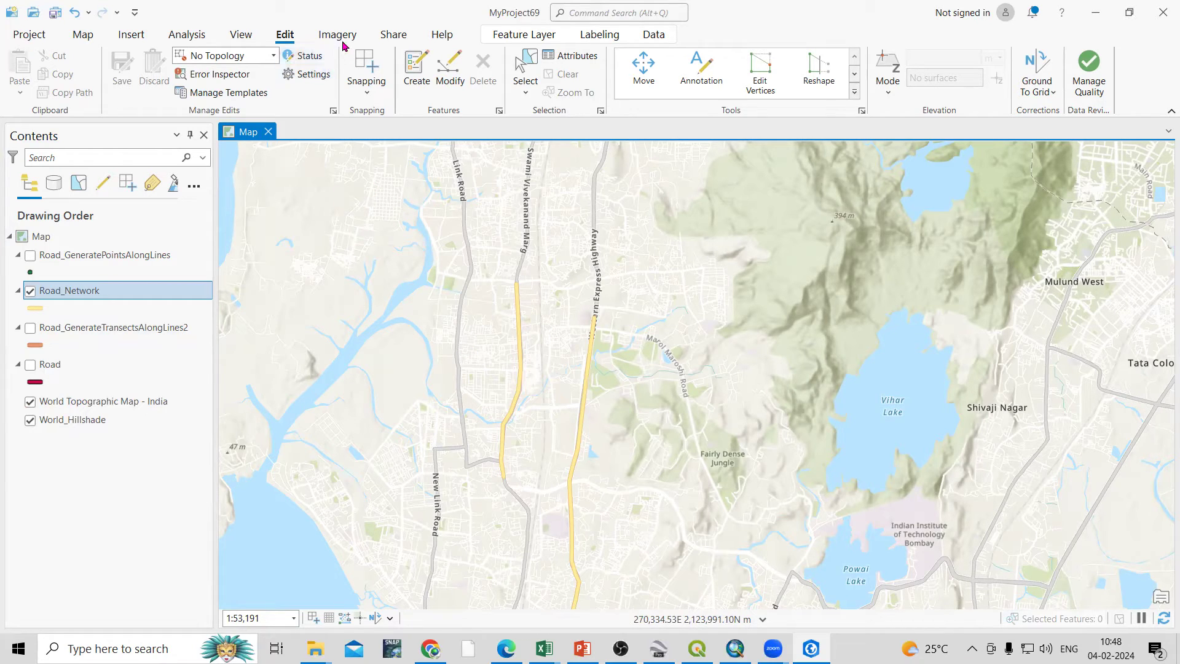
# - Open the geoprocessing toolboxes and expand Data Management Tools
pyautogui.click(241, 36)
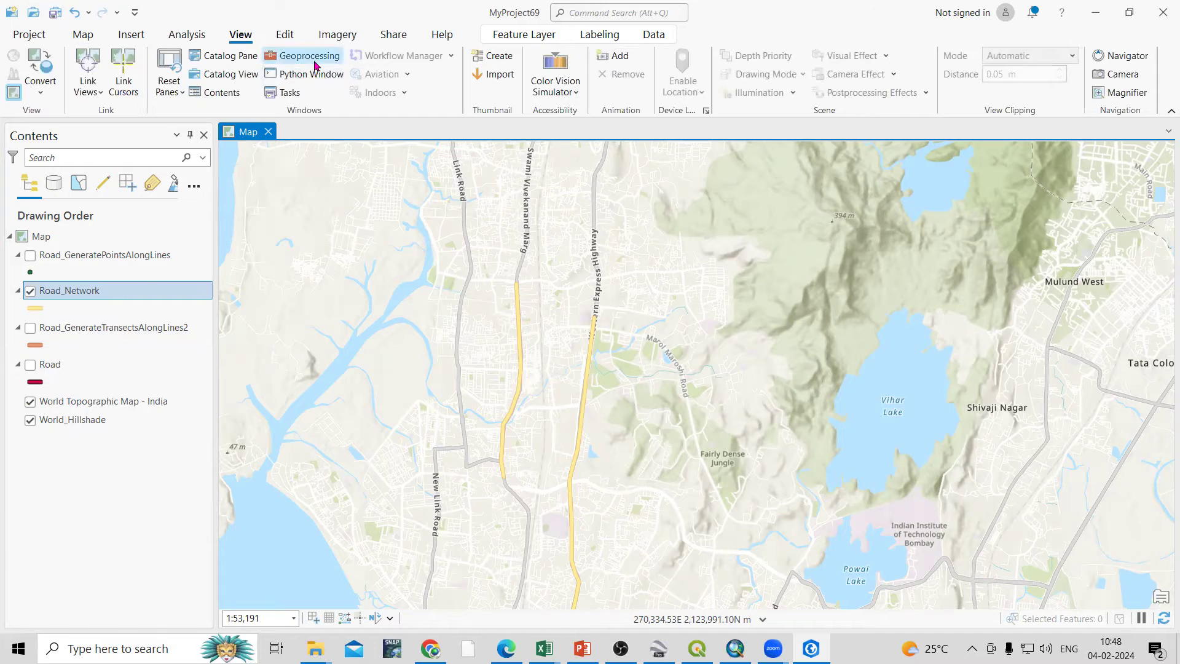
pyautogui.click(313, 62)
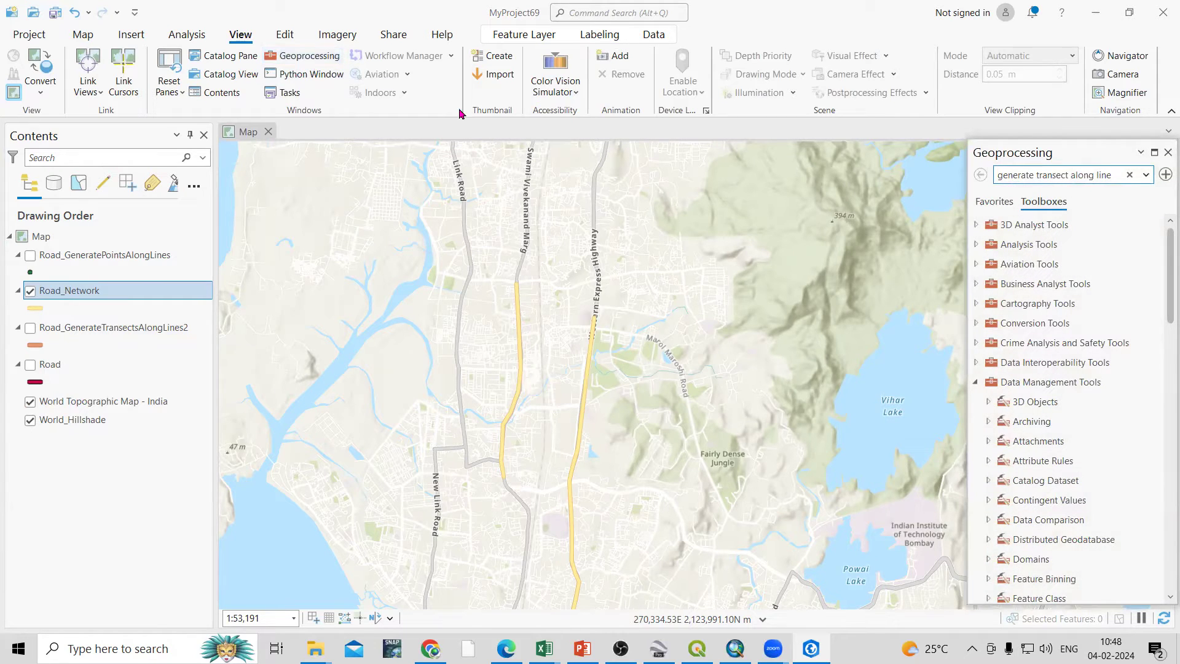
pyautogui.click(974, 384)
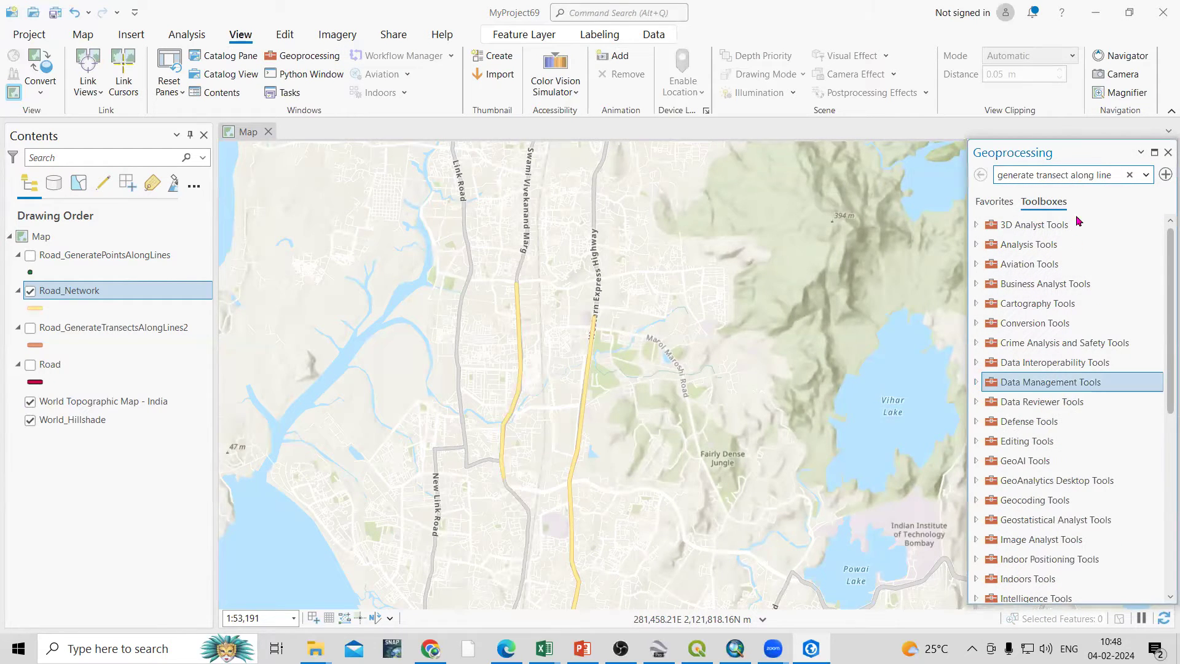
pyautogui.doubleClick(1026, 383)
pyautogui.doubleClick(1026, 383)
pyautogui.doubleClick(1026, 383)
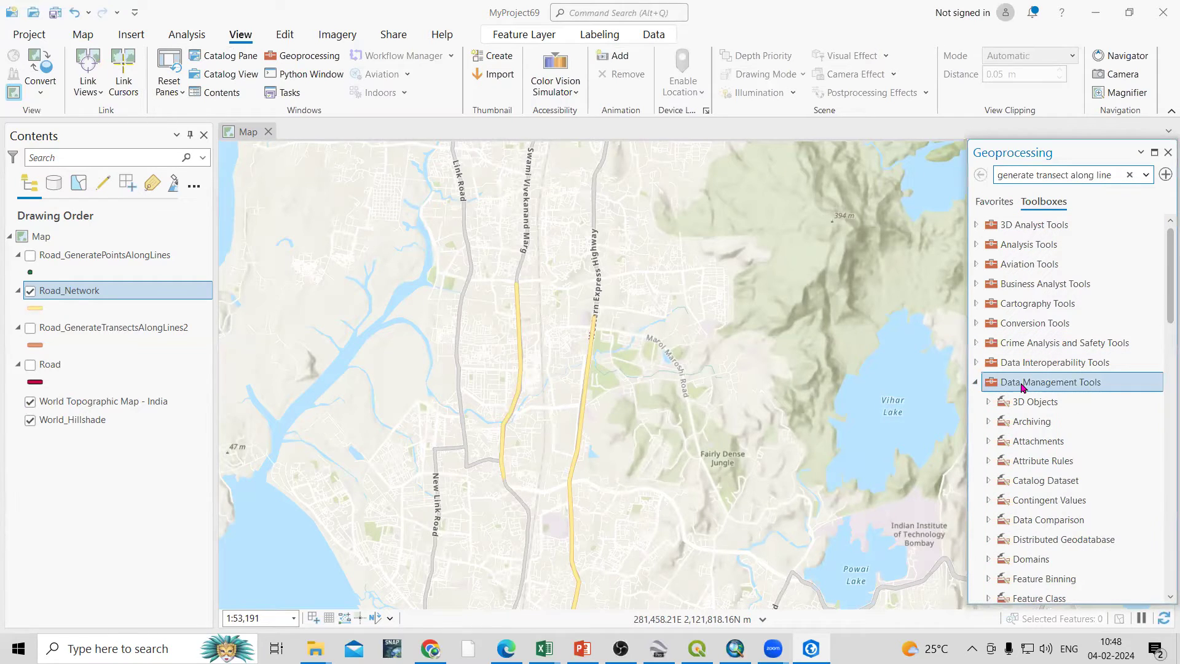
# - Open the Generate Transects Along Lines tool from the Sampling toolset
pyautogui.scroll(-2, 1023, 388)
pyautogui.scroll(-2, 1121, 438)
pyautogui.scroll(-3, 1082, 507)
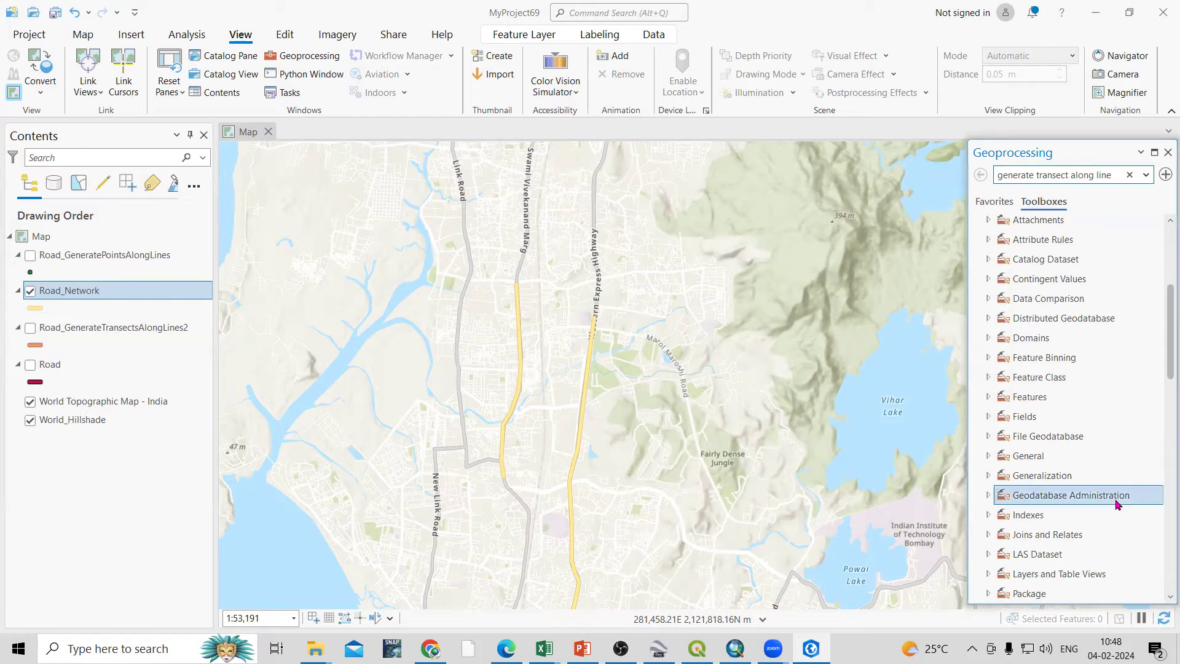
pyautogui.scroll(-2, 1114, 510)
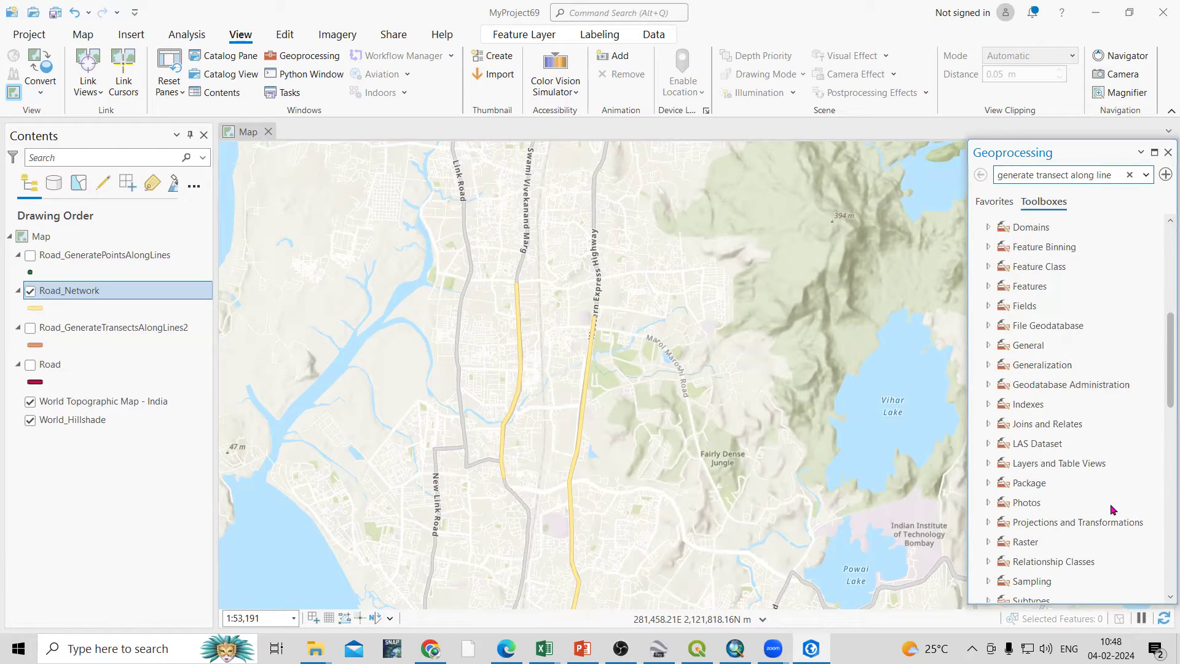
pyautogui.scroll(-1, 1113, 510)
pyautogui.click(1041, 549)
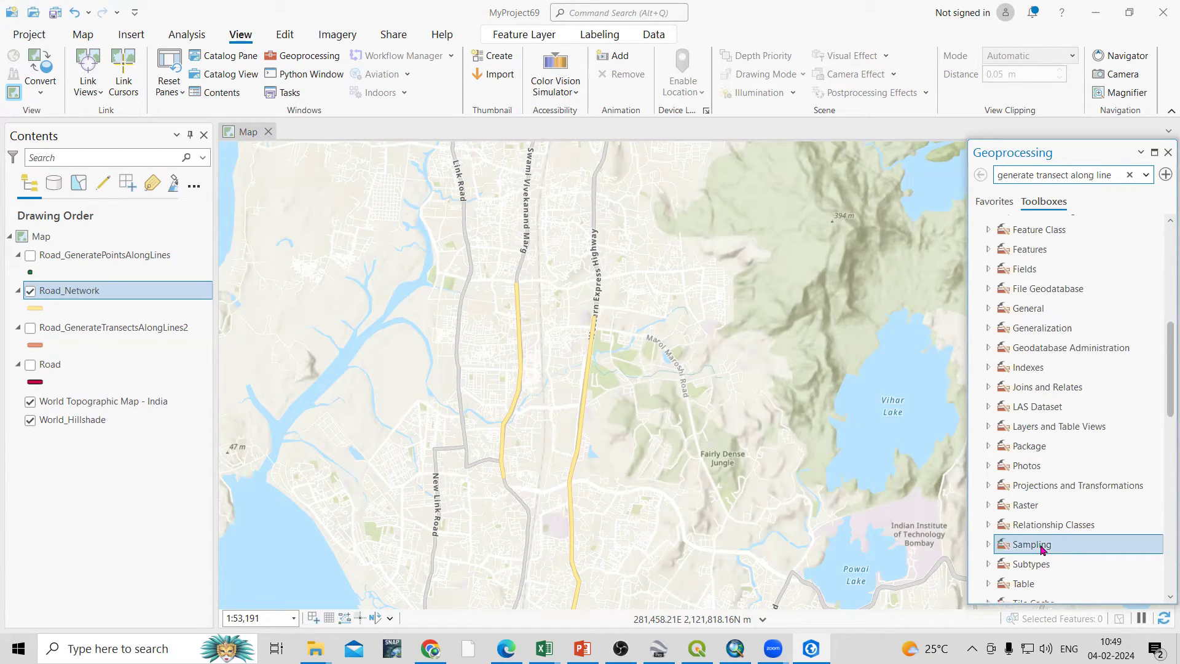
pyautogui.doubleClick(1040, 550)
pyautogui.scroll(-5, 1044, 547)
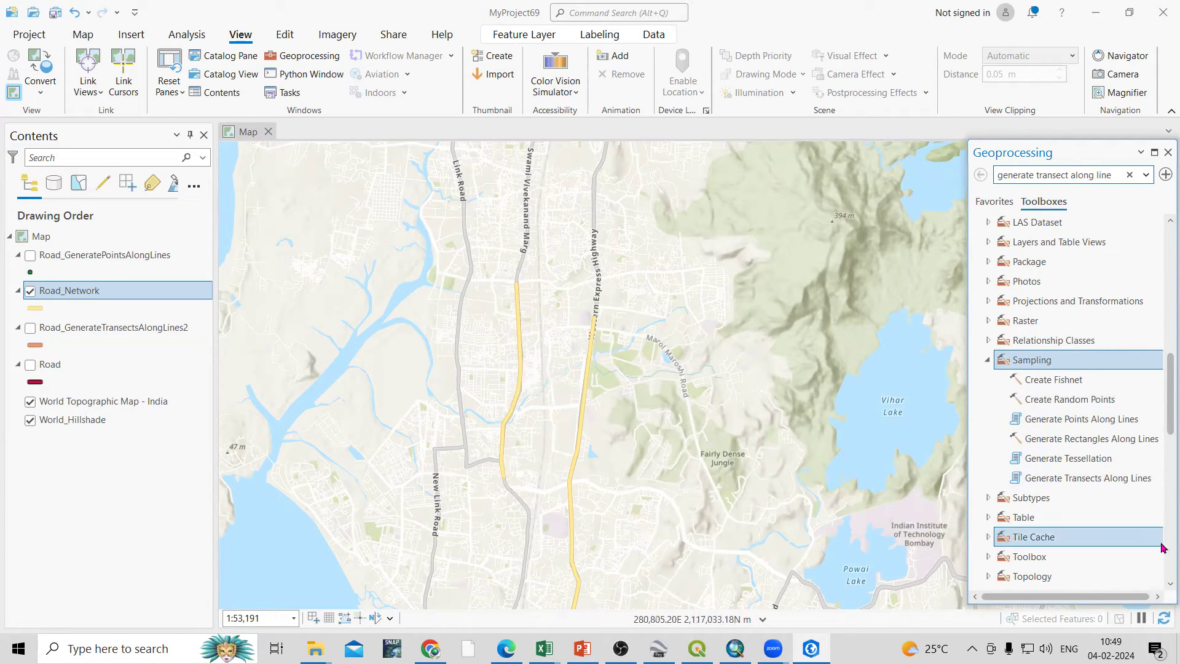
pyautogui.click(1087, 483)
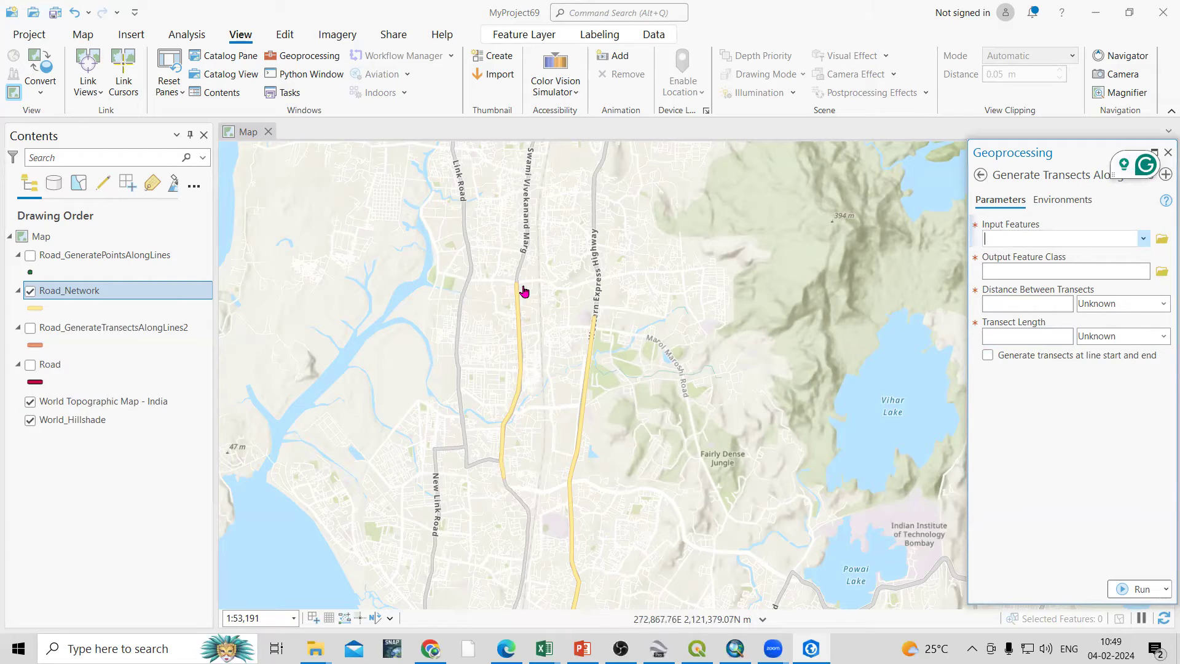
# - Choose Road_Network as the input features for the transects and check the default output feature class name
pyautogui.click(1142, 241)
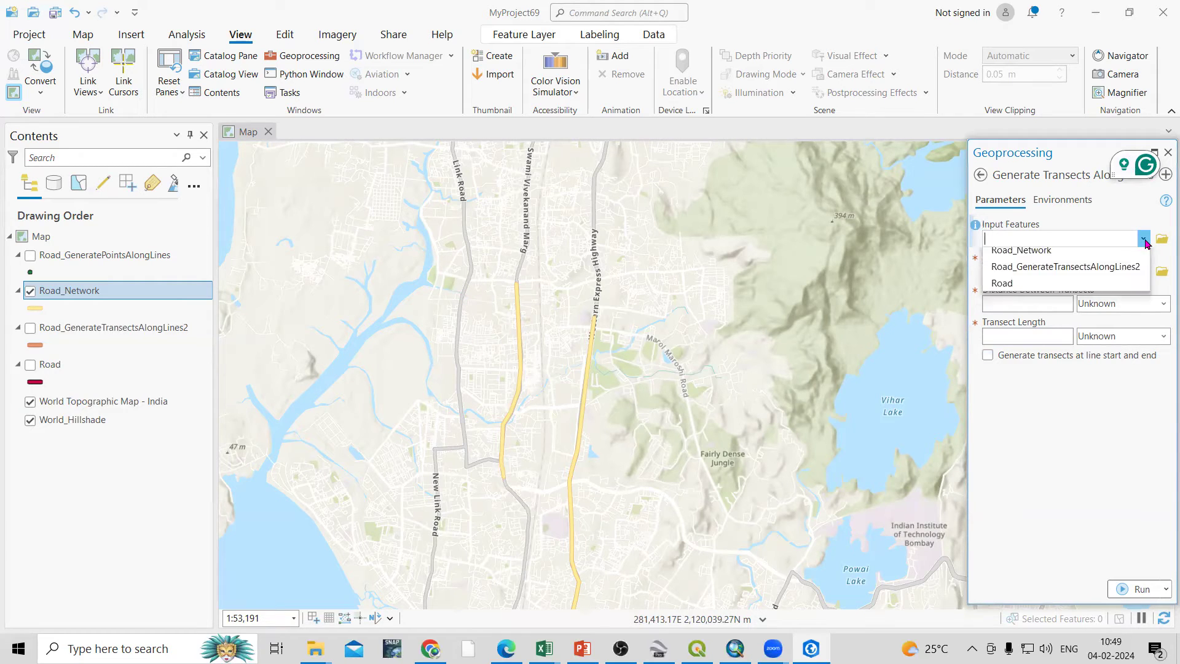
pyautogui.click(1080, 256)
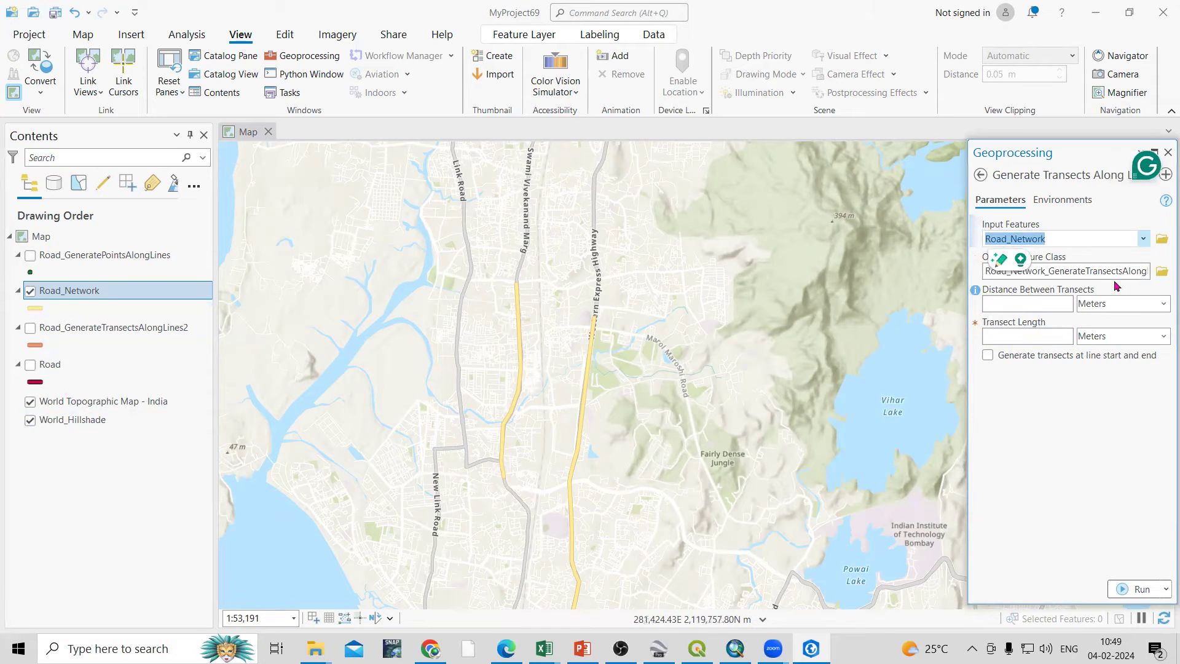
pyautogui.moveTo(1147, 270); pyautogui.dragTo(1085, 270)
pyautogui.click(1085, 270)
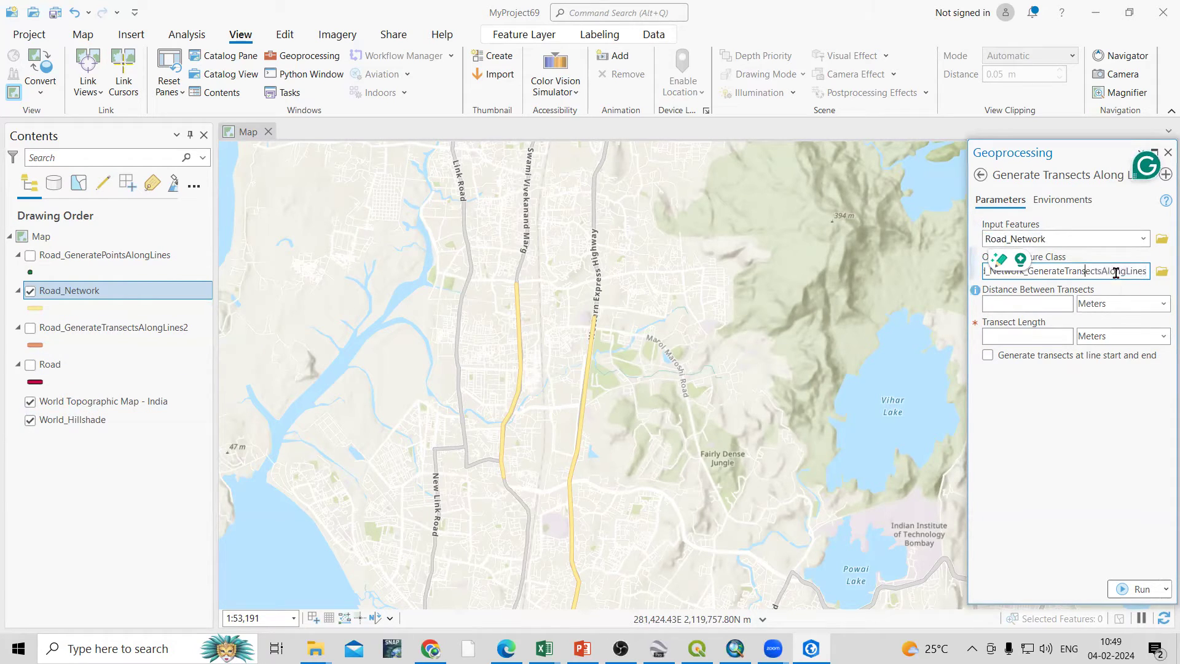
pyautogui.click(1124, 483)
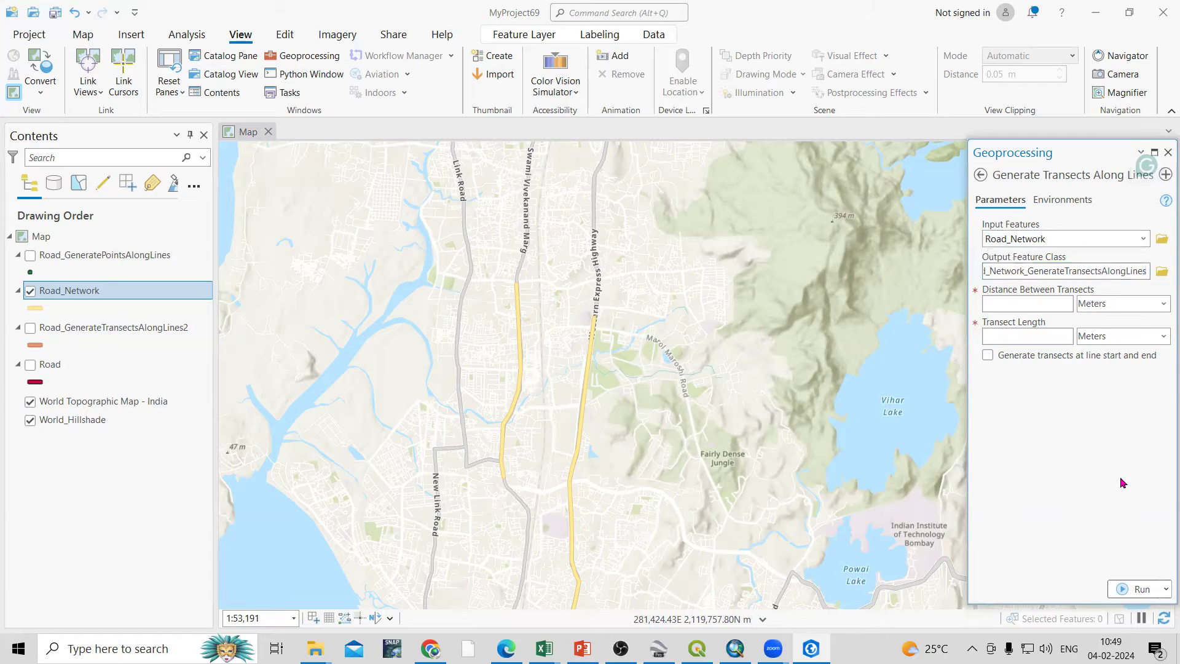
# - Set the distance between transects to 1 kilometer
pyautogui.click(1057, 303)
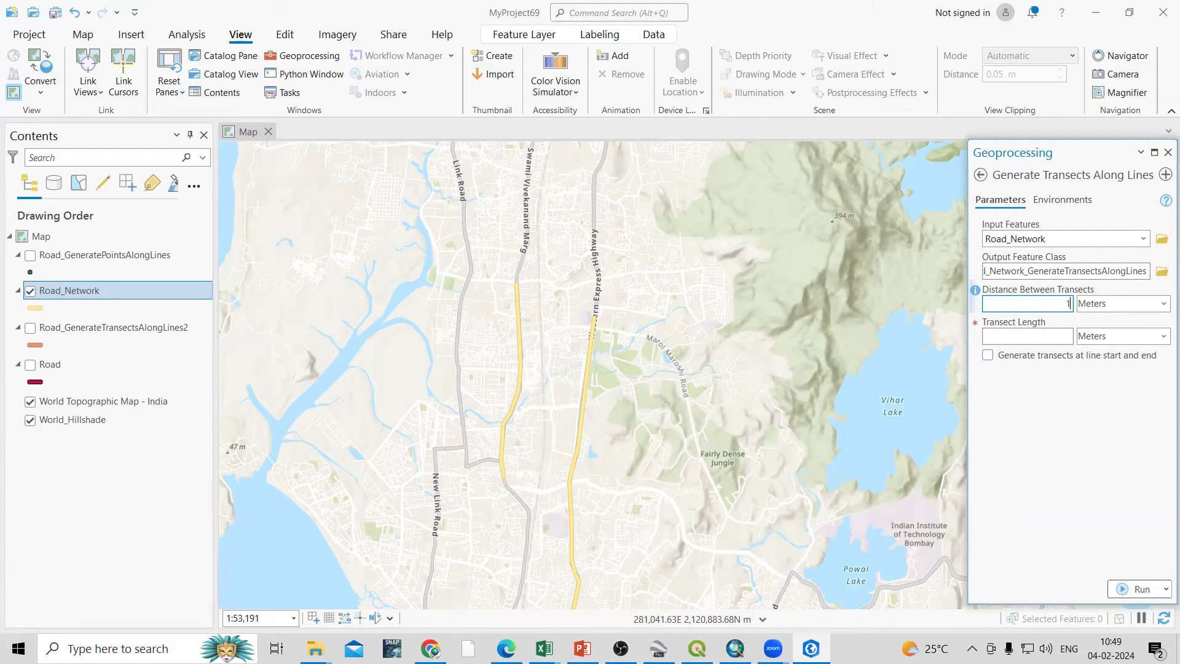
pyautogui.click(1163, 304)
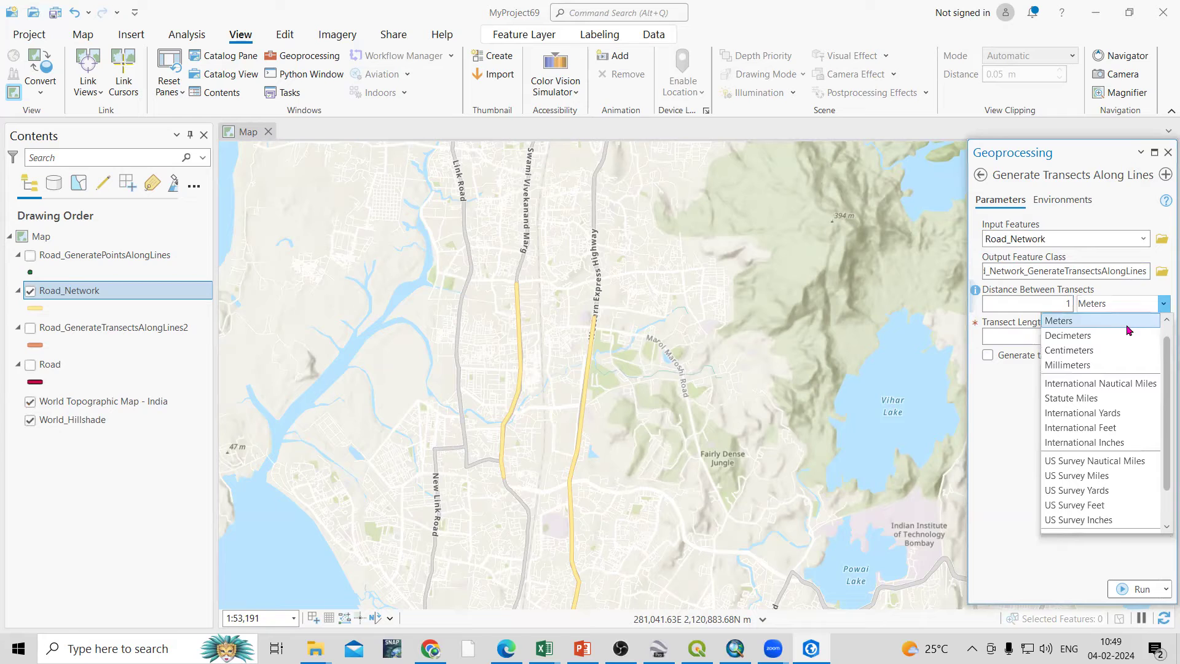
pyautogui.scroll(1, 1126, 335)
pyautogui.click(1071, 321)
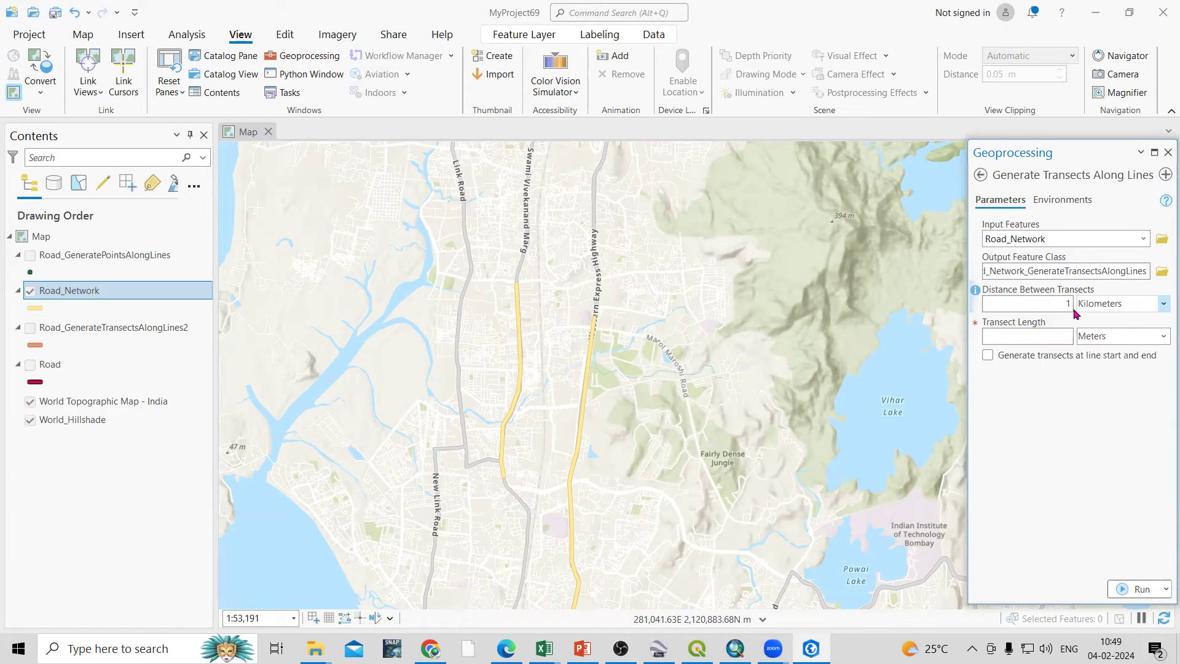
# - Set the transect length to 500 meters, include transects at line start and end, run the tool and dismiss its details
pyautogui.click(1039, 335)
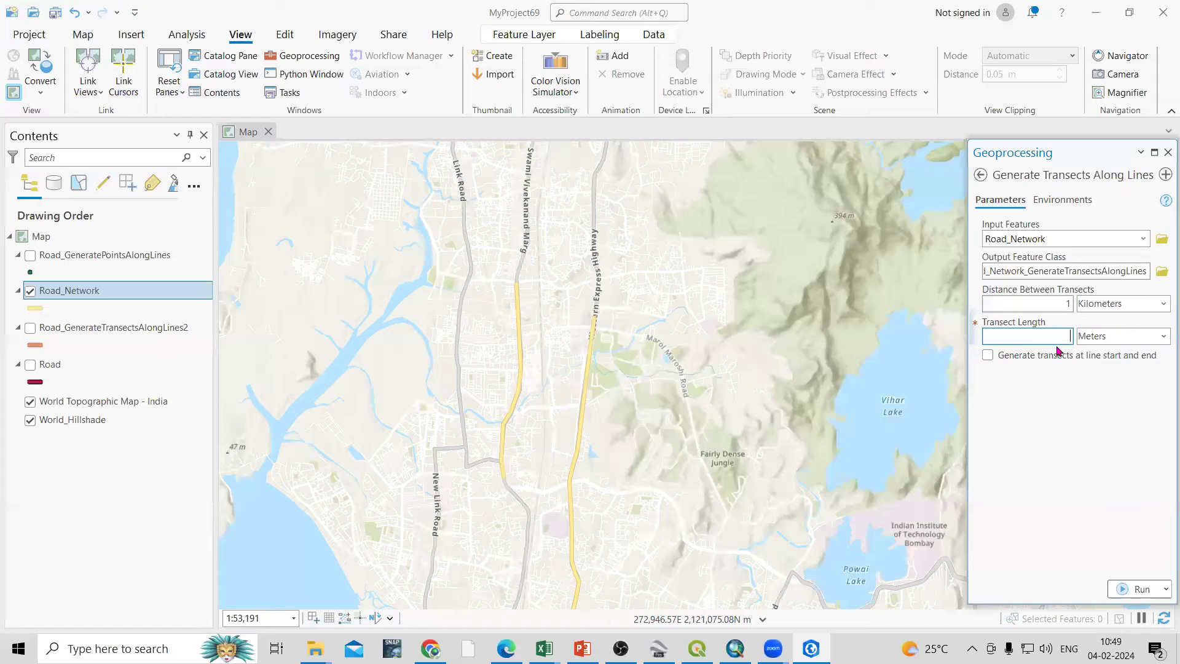
pyautogui.write('500')
pyautogui.click(987, 356)
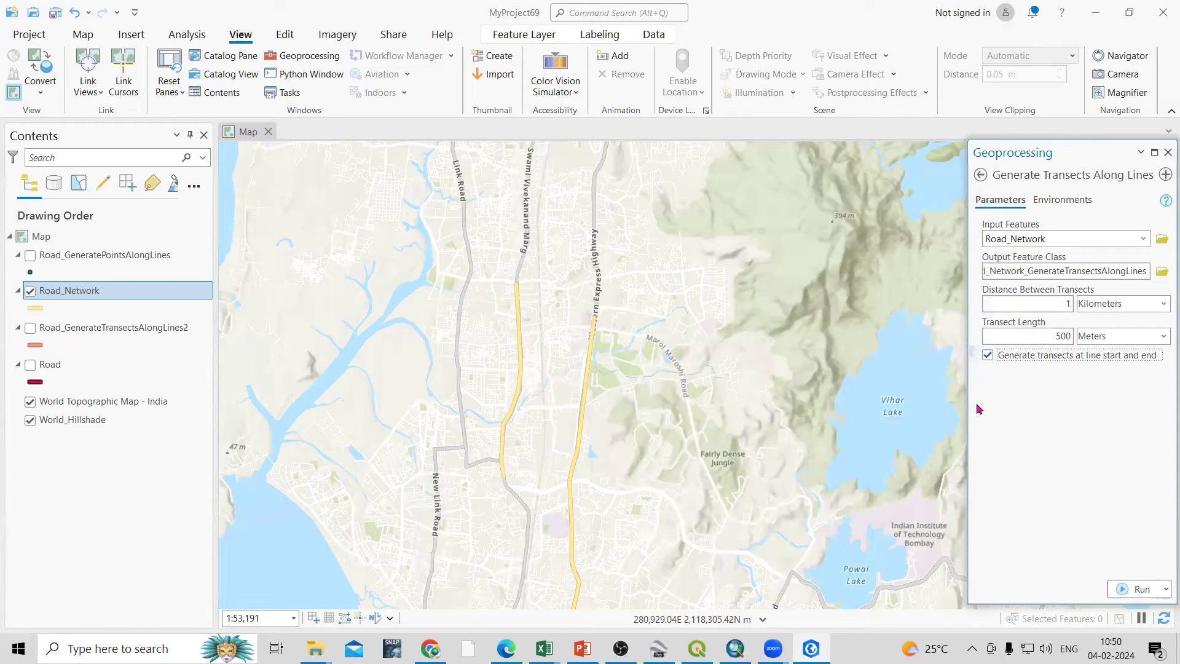
pyautogui.click(1140, 590)
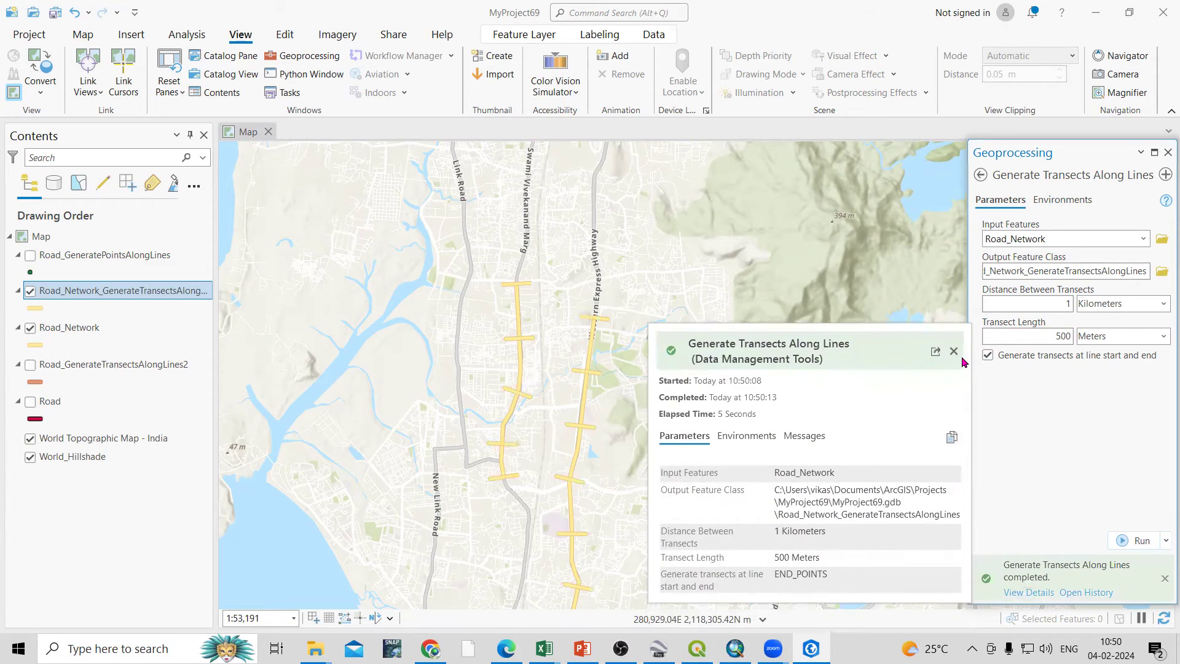
pyautogui.click(953, 352)
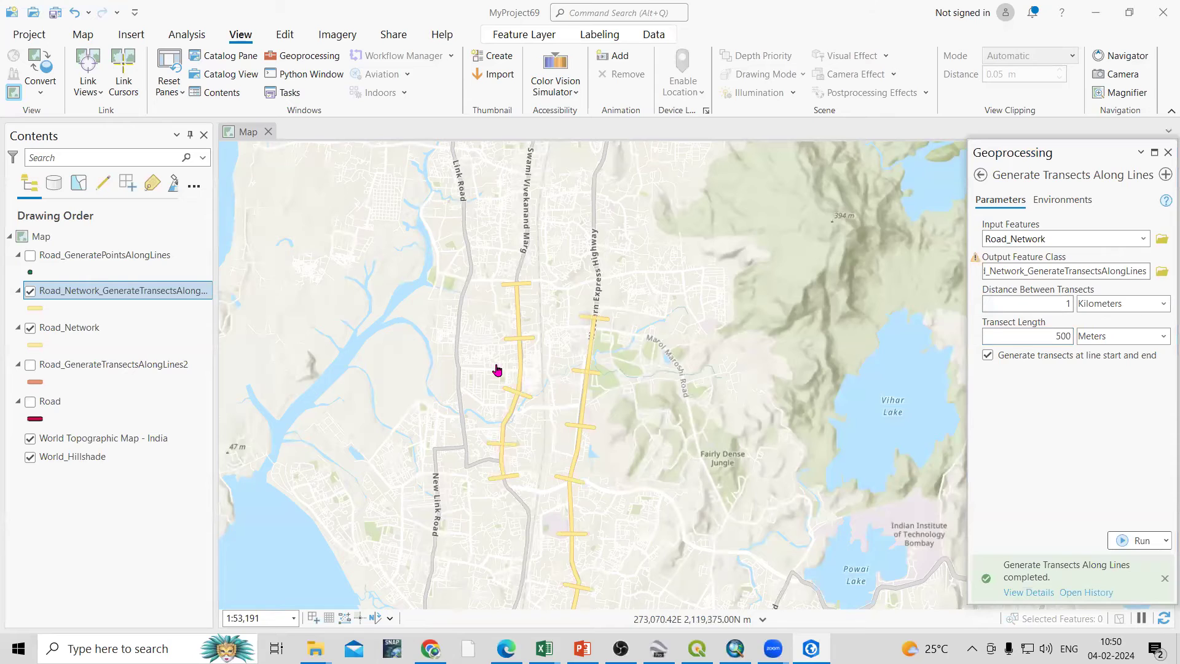
# - Change the line symbol of the generated transects layer to the red Limited Access style from the gallery
pyautogui.click(33, 309)
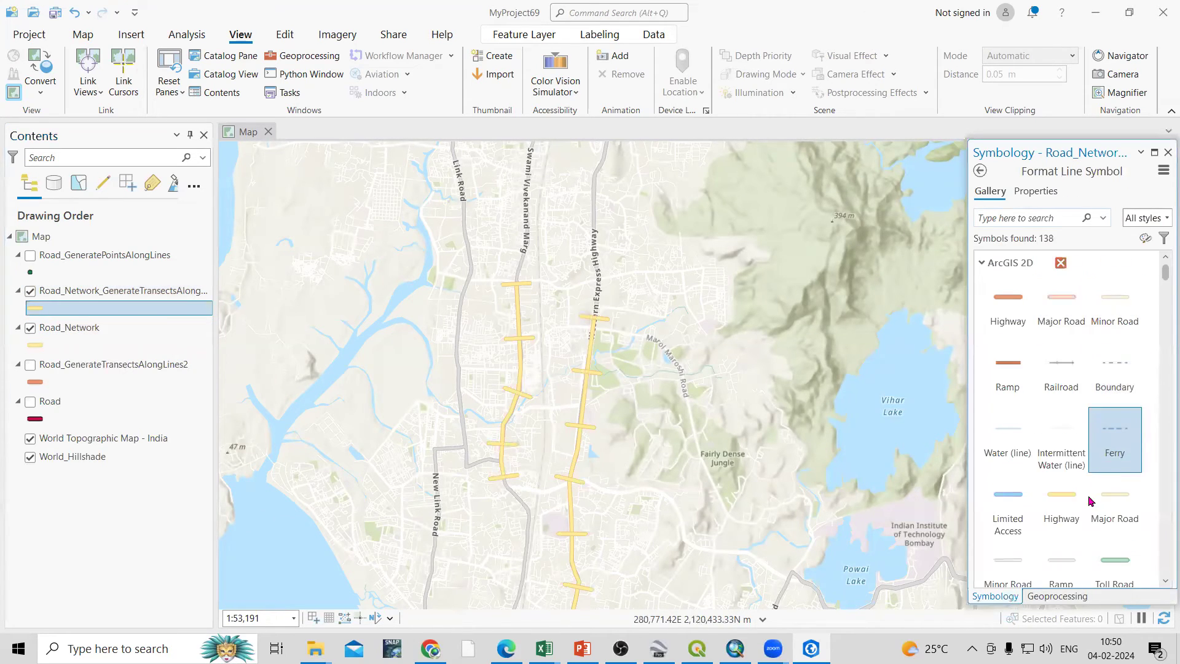
pyautogui.scroll(-1, 1069, 418)
pyautogui.scroll(-2, 1055, 444)
pyautogui.click(1061, 545)
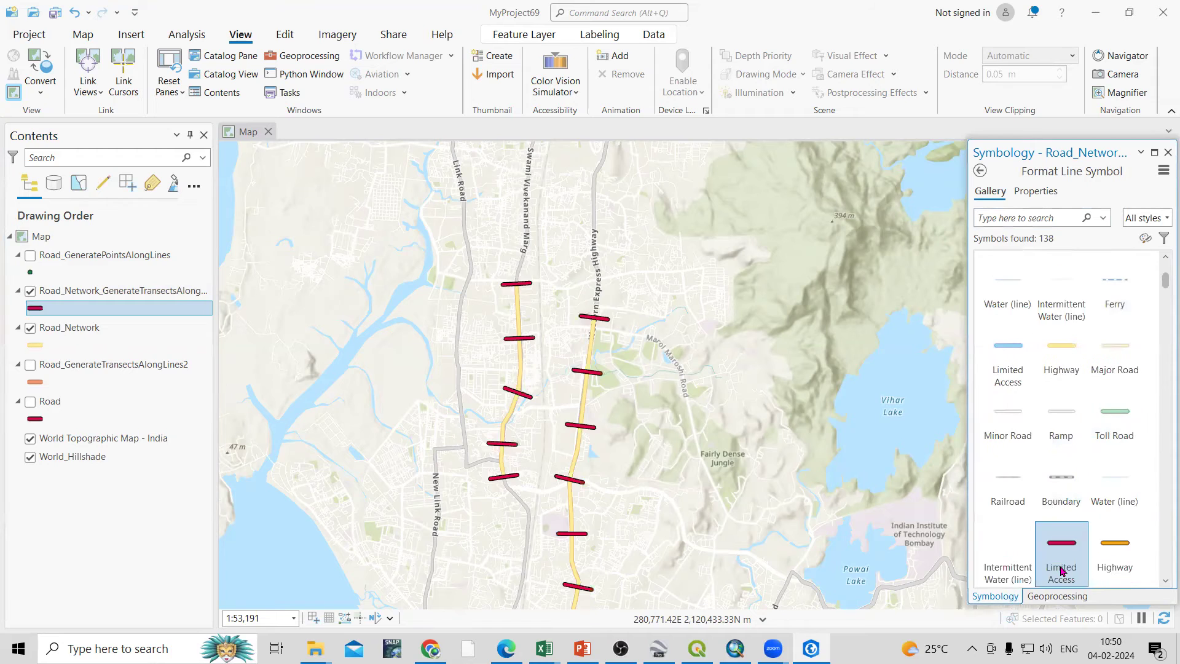
# - Inspect the transects along both roads on the map and open the transects layer's attribute table
pyautogui.scroll(3, 541, 458)
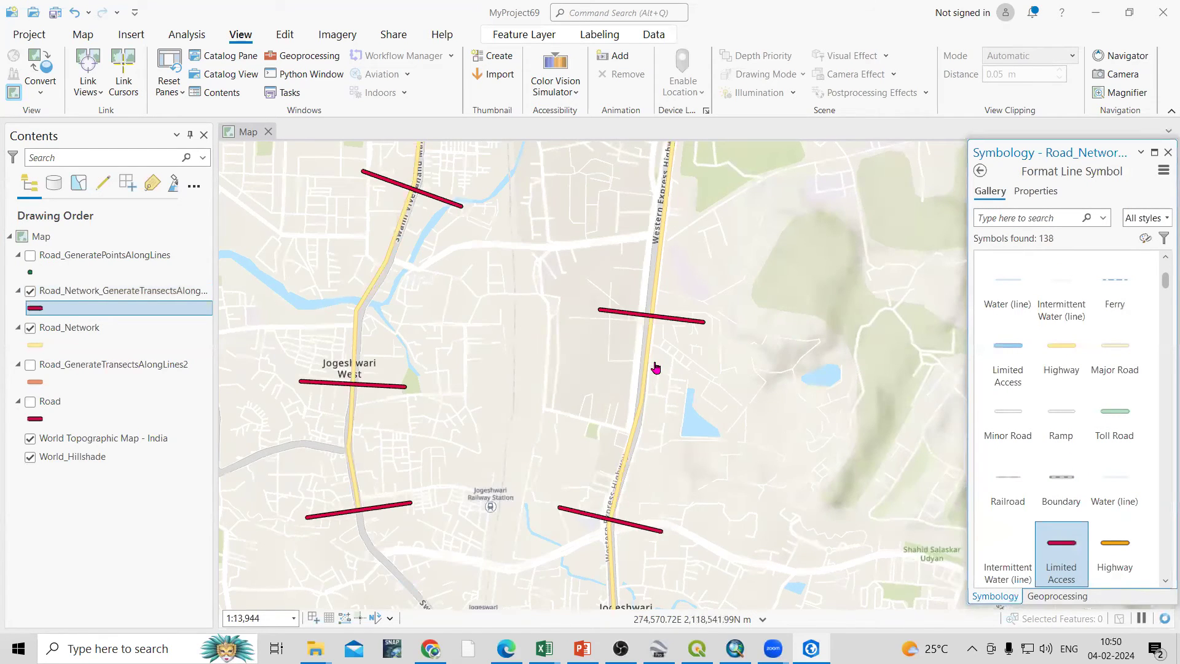
pyautogui.scroll(-3, 626, 424)
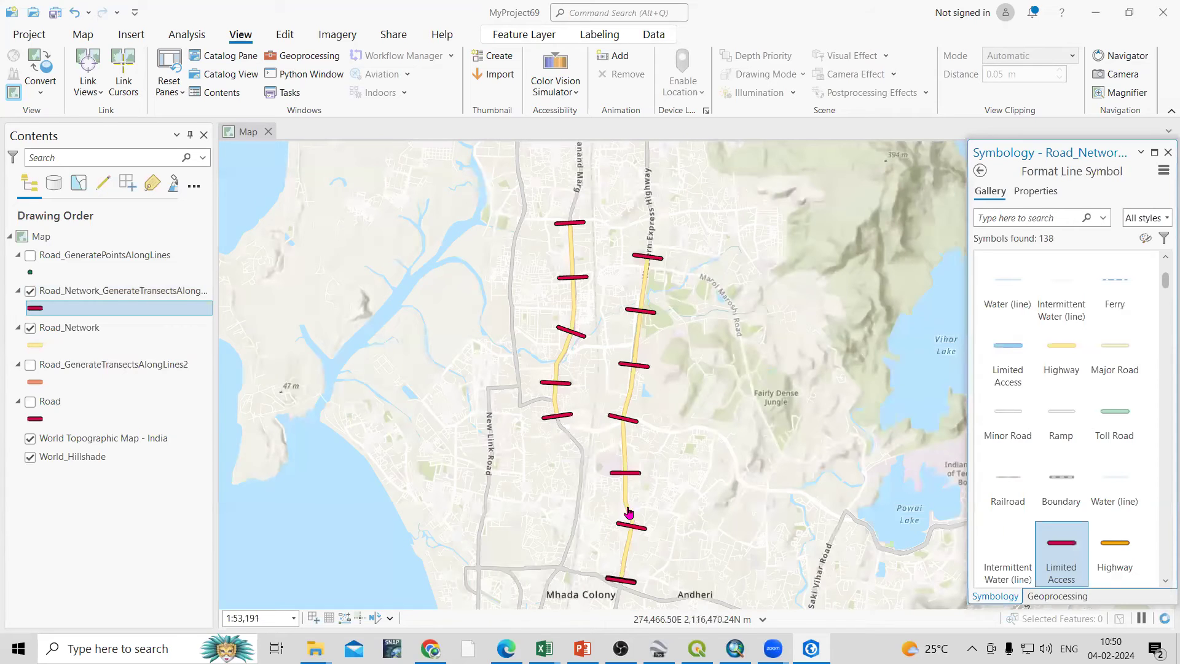
pyautogui.scroll(1, 643, 575)
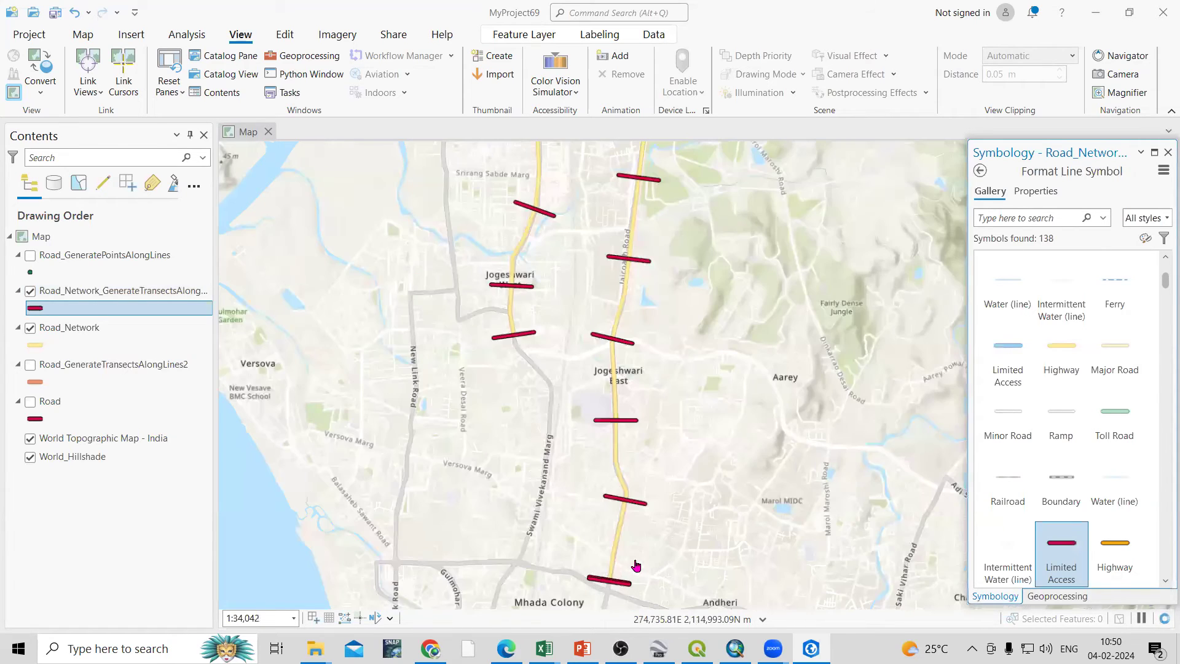
pyautogui.press(',')
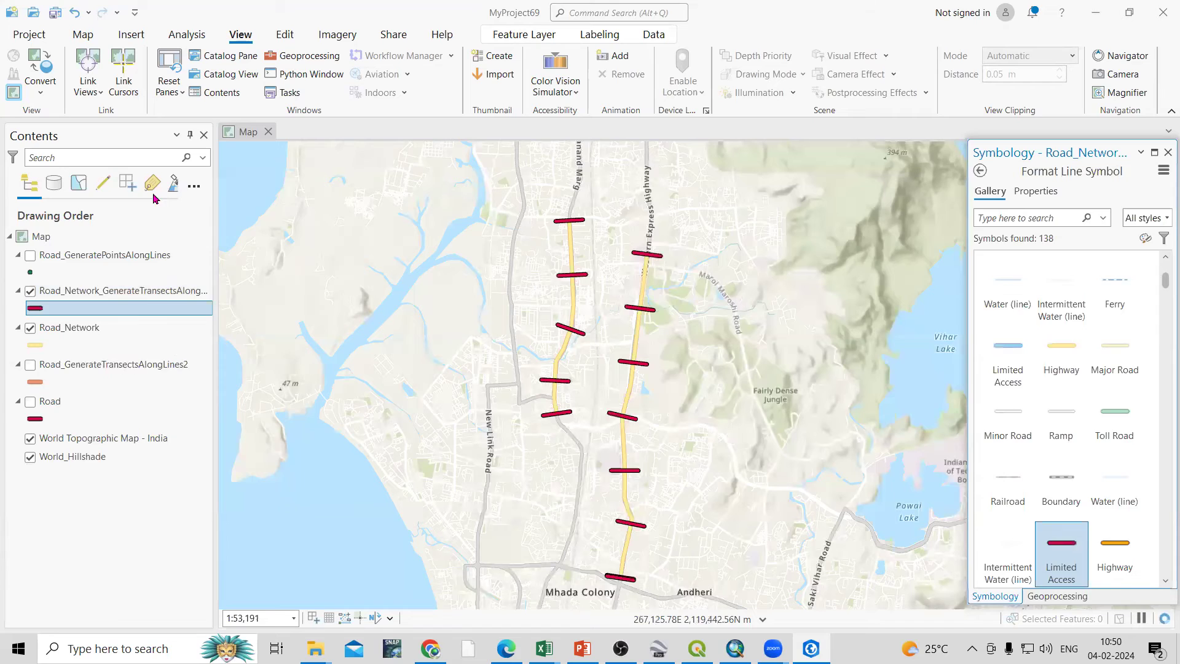
pyautogui.rightClick(104, 290)
pyautogui.click(156, 163)
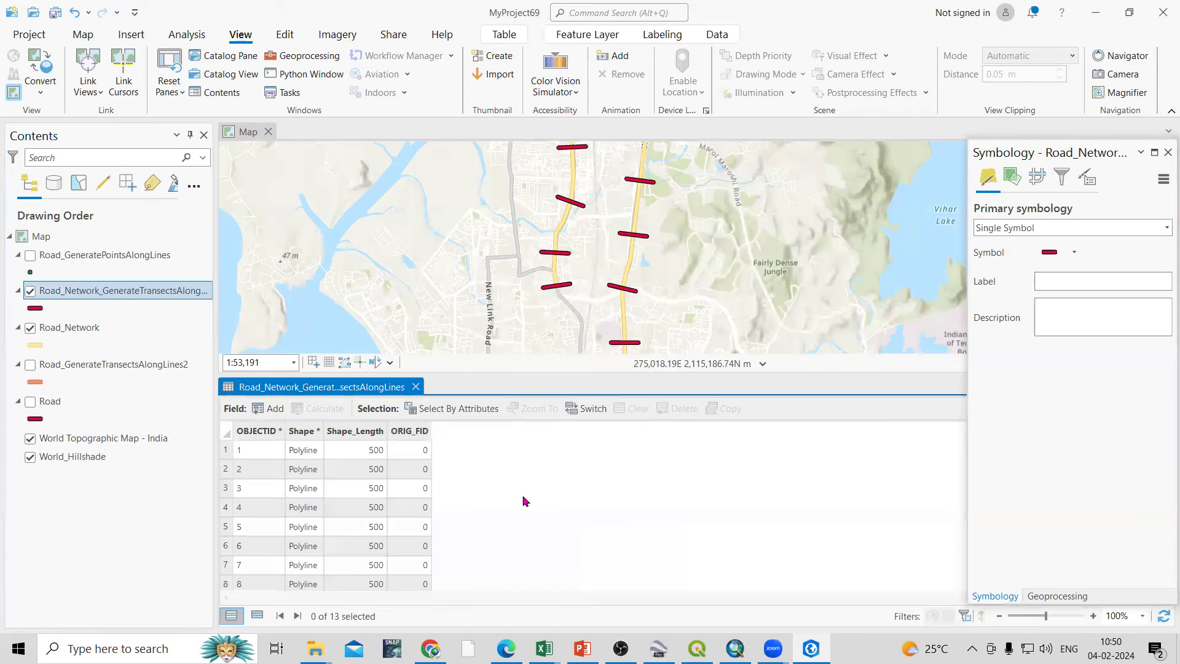
# - Review the Shape_Length and ORIG_FID values of all transect records, and close the attribute table
pyautogui.scroll(-3, 368, 488)
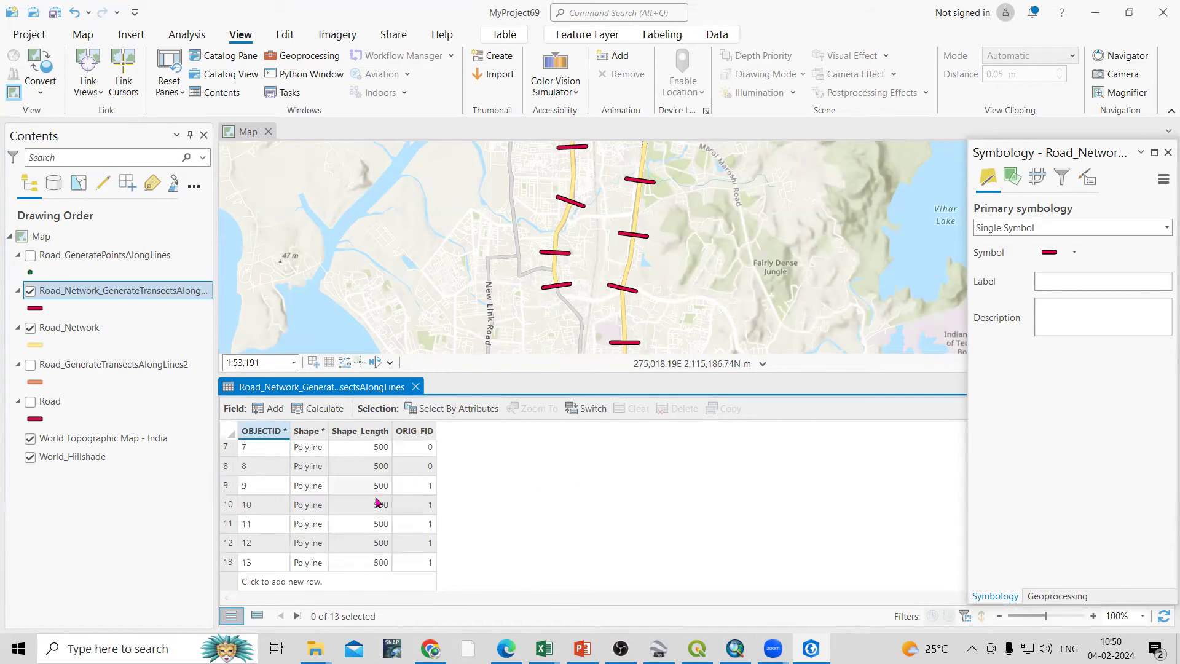
pyautogui.scroll(3, 378, 507)
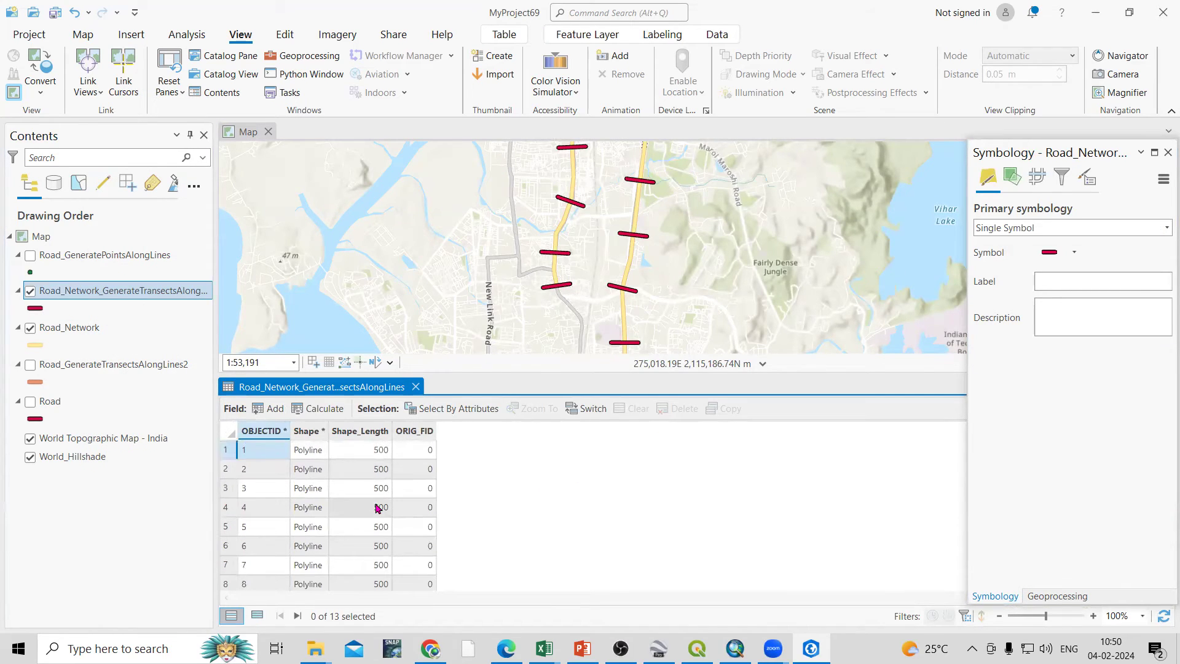
pyautogui.click(416, 387)
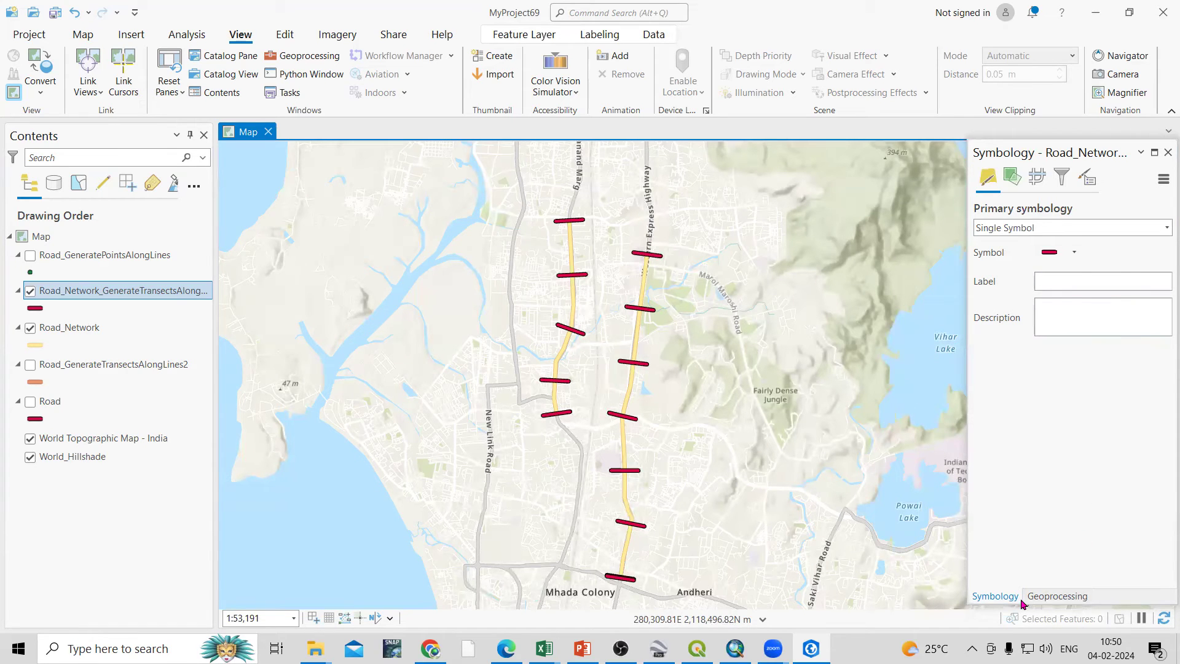
# - Open the Generate Points Along Lines tool and set Road_Network as its input features
pyautogui.click(1049, 597)
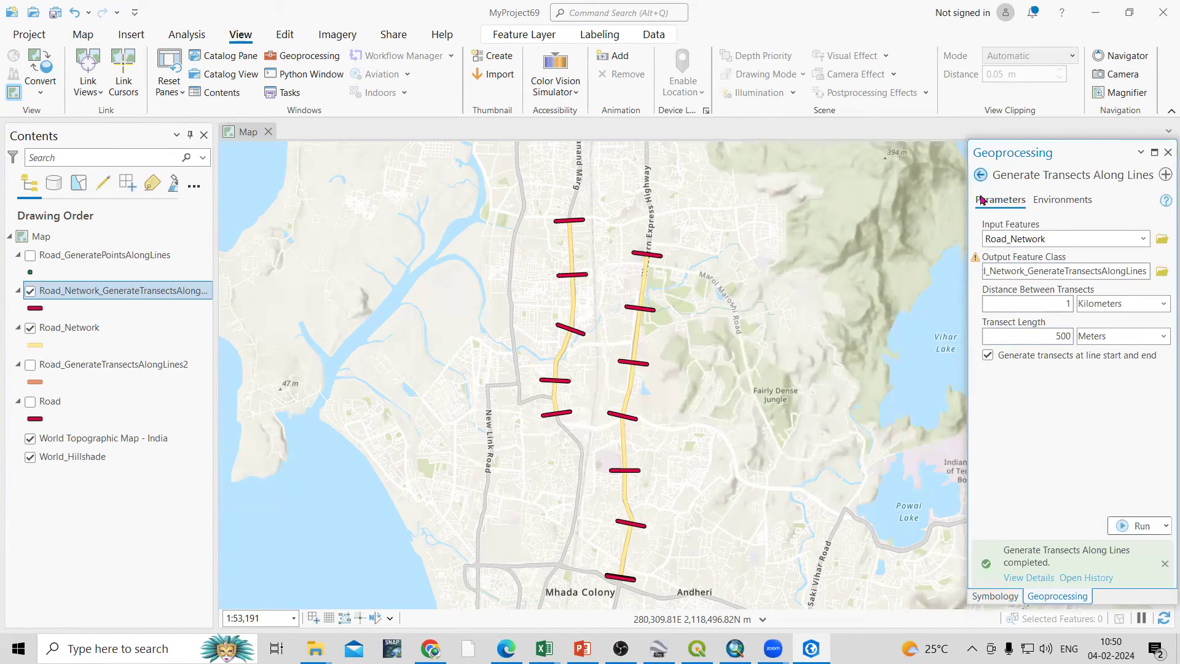
pyautogui.click(981, 175)
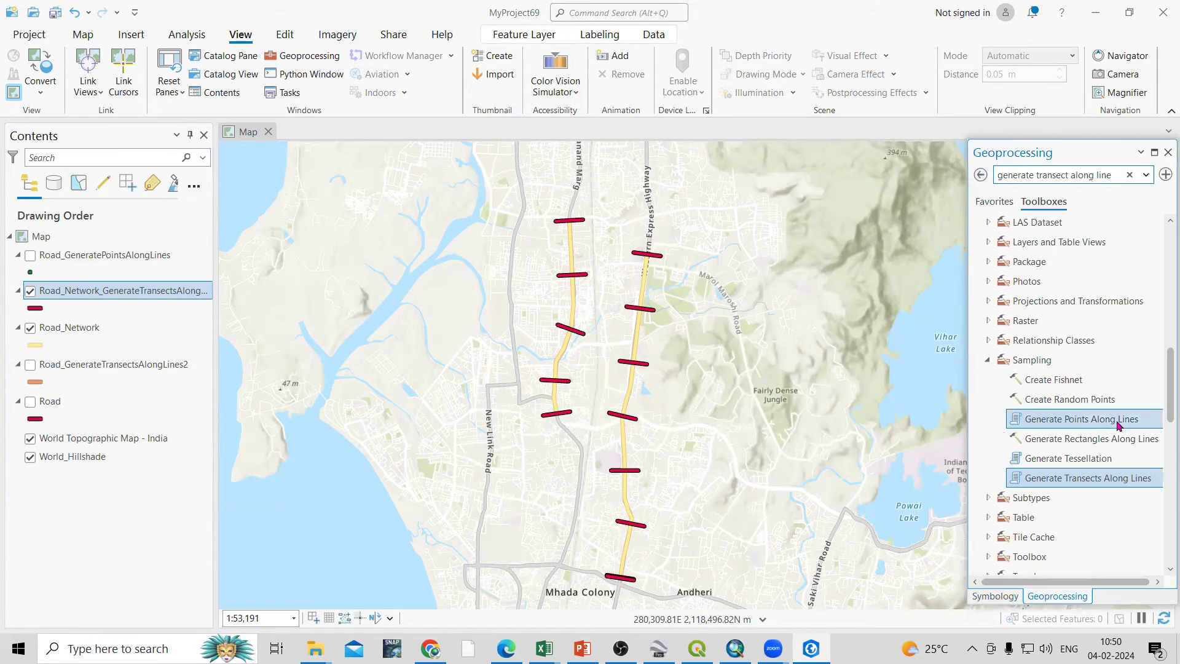
pyautogui.click(1060, 423)
pyautogui.click(1113, 240)
pyautogui.click(1067, 277)
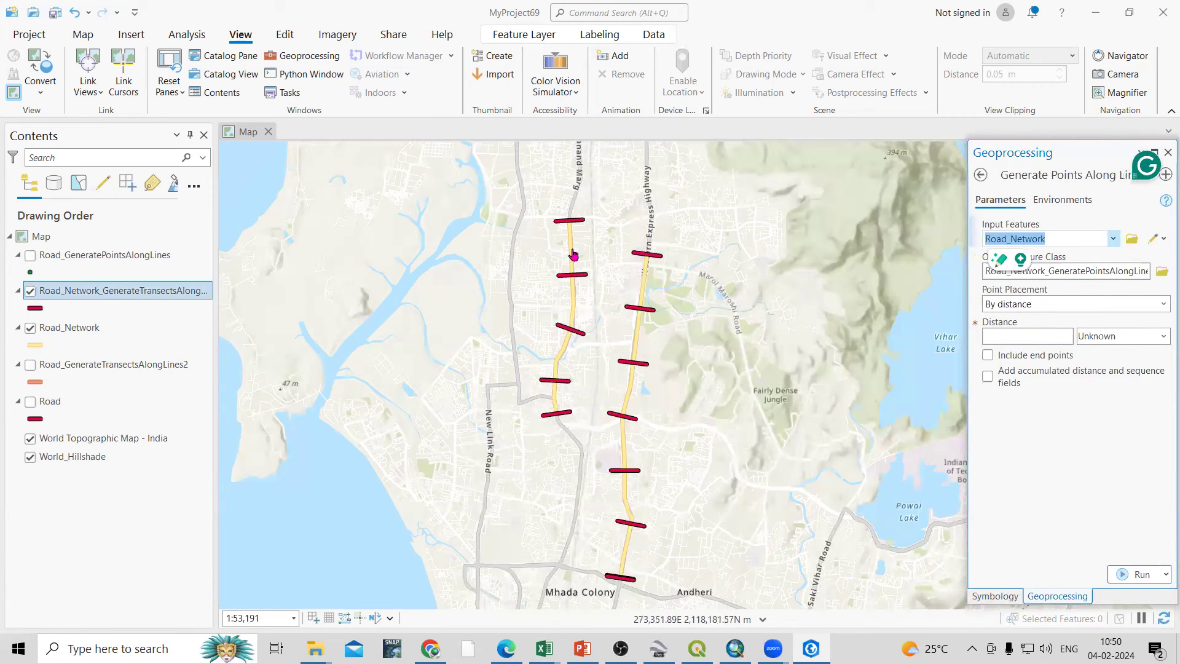
# - Generate points by distance every 1 kilometer along the roads, with end points included
pyautogui.click(1045, 334)
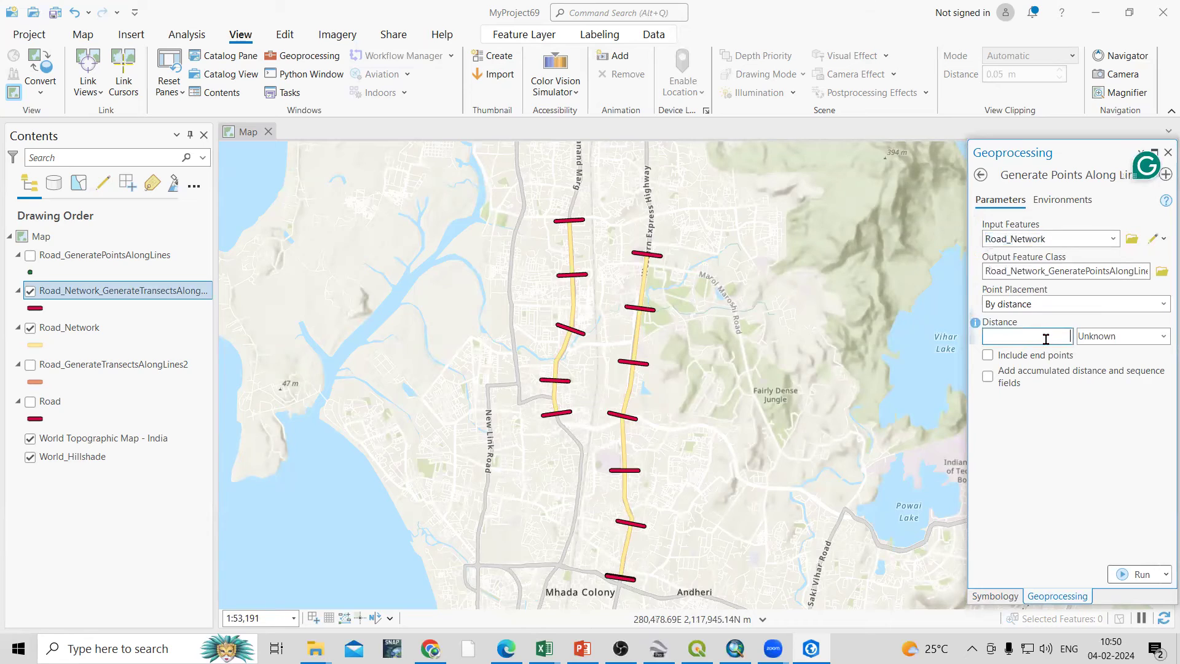
pyautogui.write('1')
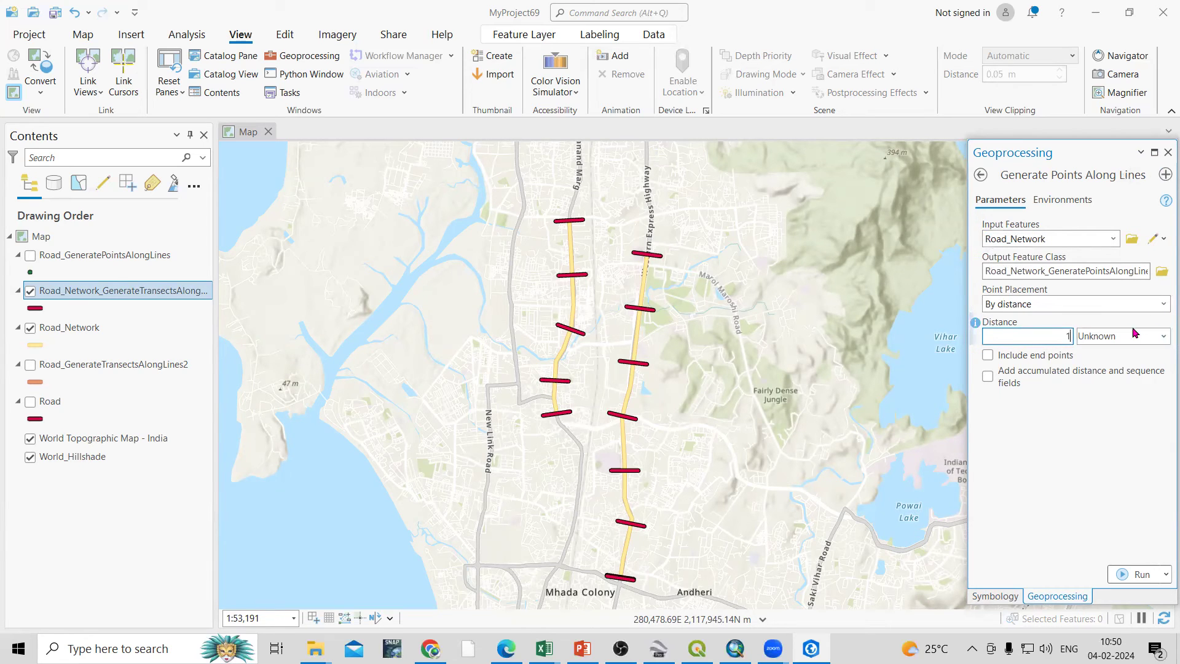
pyautogui.click(1163, 335)
pyautogui.click(1134, 354)
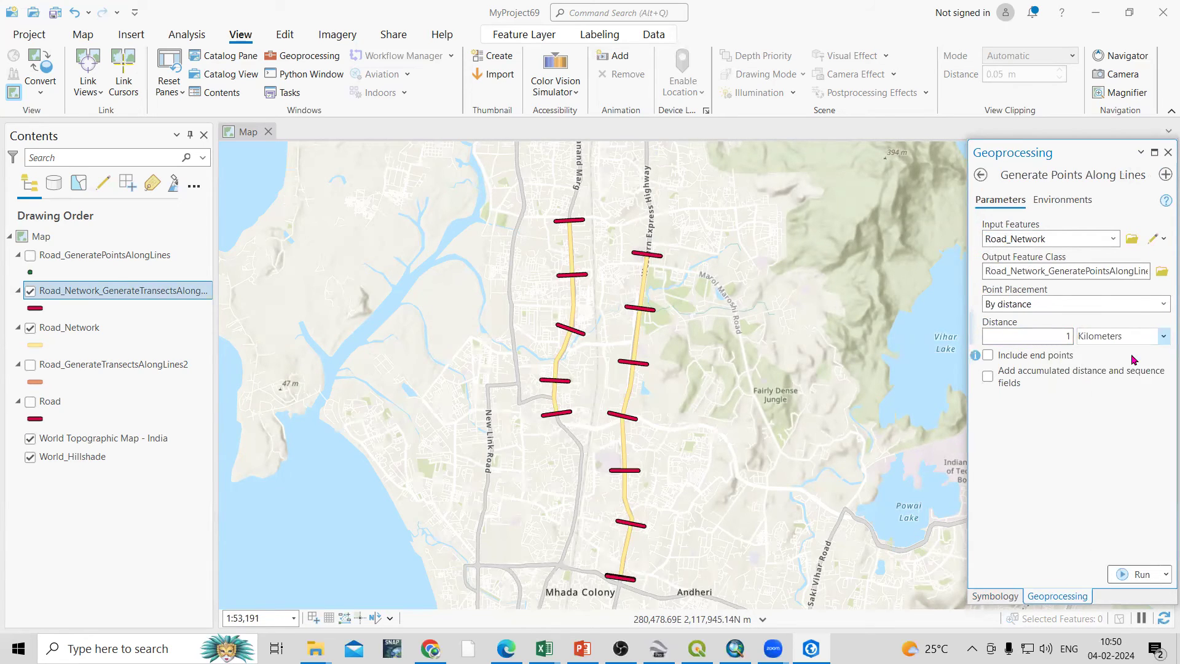
pyautogui.click(989, 355)
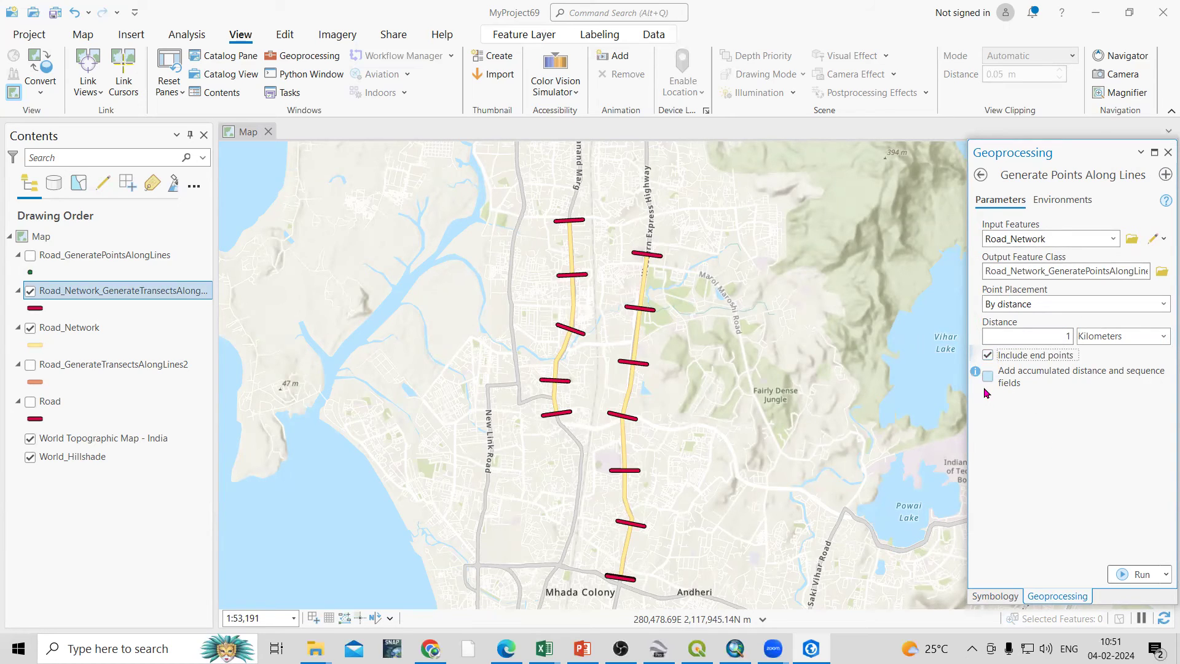
pyautogui.click(1145, 574)
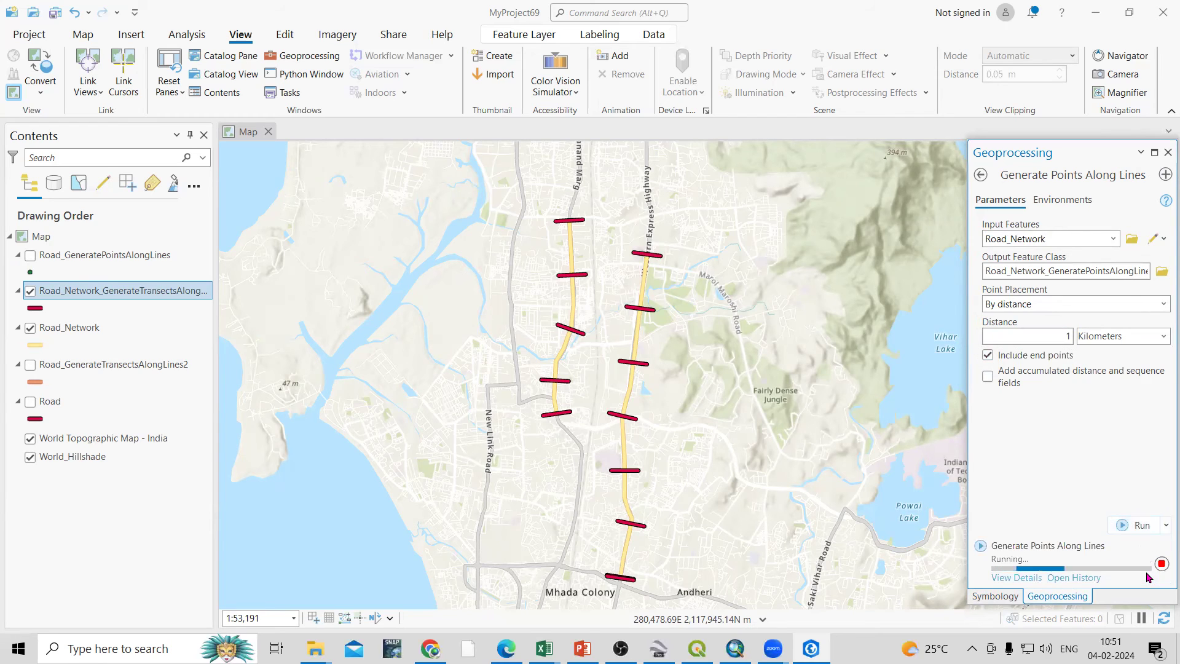
pyautogui.moveTo(1147, 577)
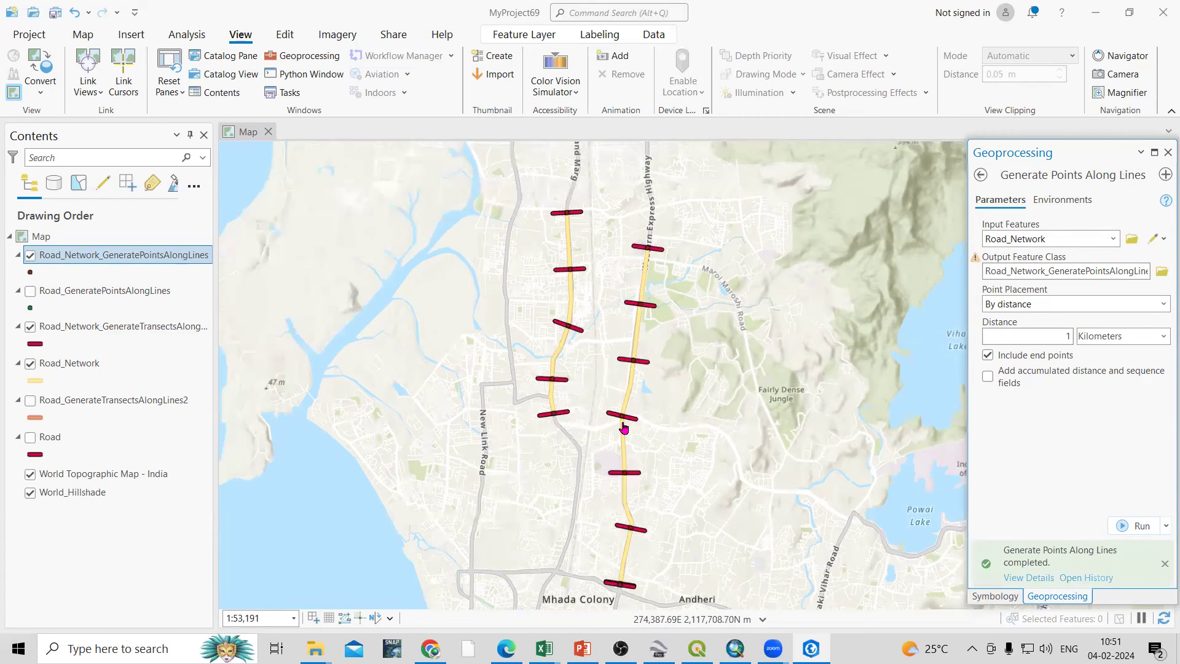
# - Change the symbol of the Road_Network_GeneratePointsAlongLines layer to the red Circle 3 style and inspect its points against the transects
pyautogui.scroll(3, 624, 428)
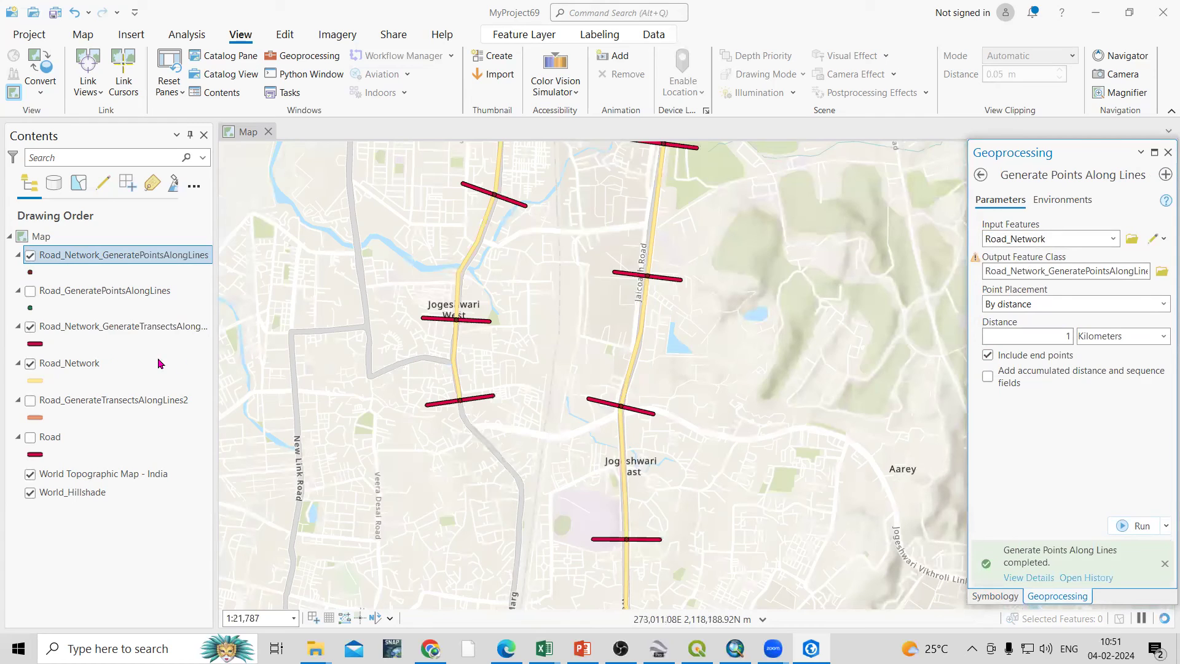
pyautogui.click(31, 327)
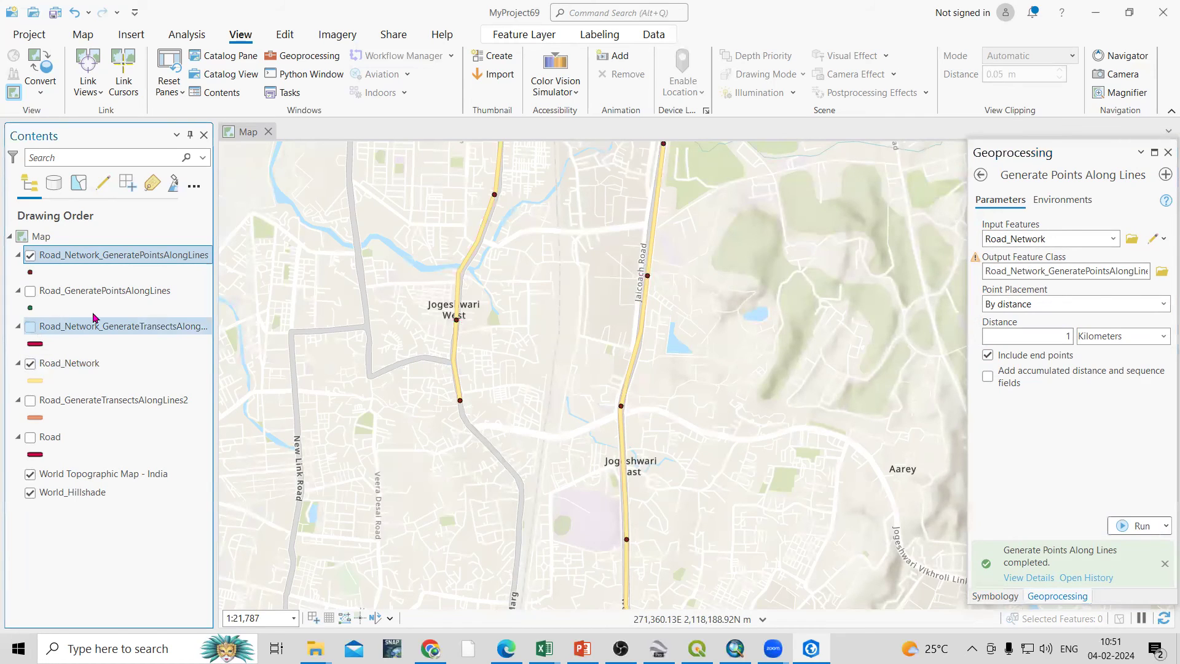
pyautogui.click(34, 272)
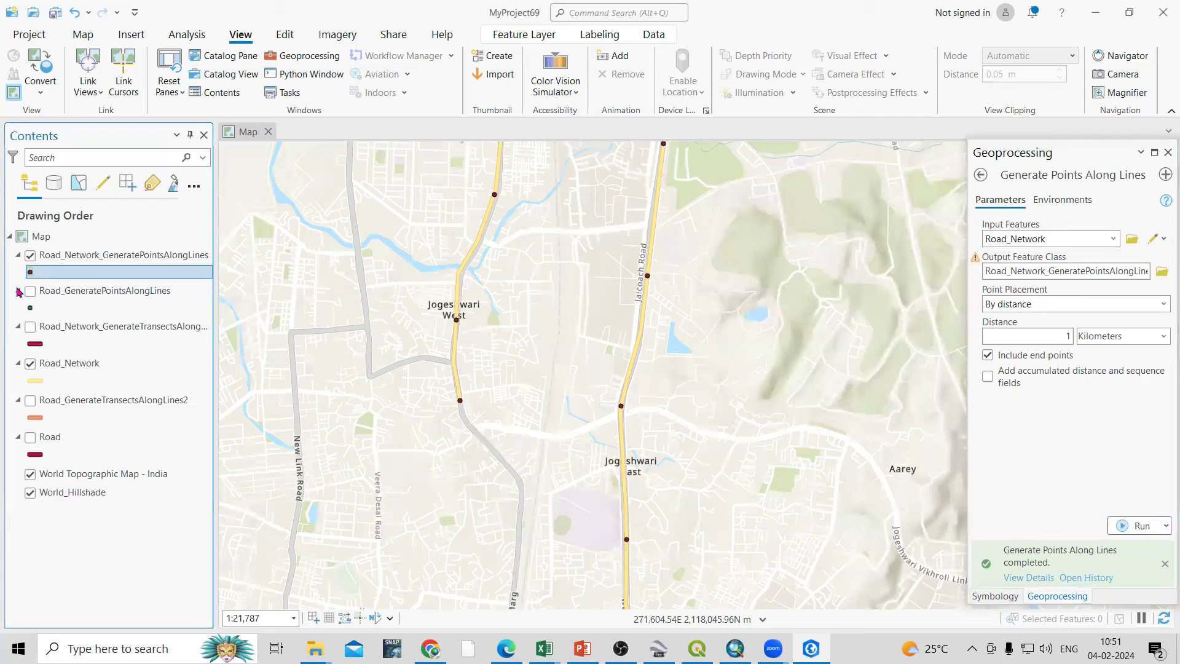
pyautogui.click(34, 270)
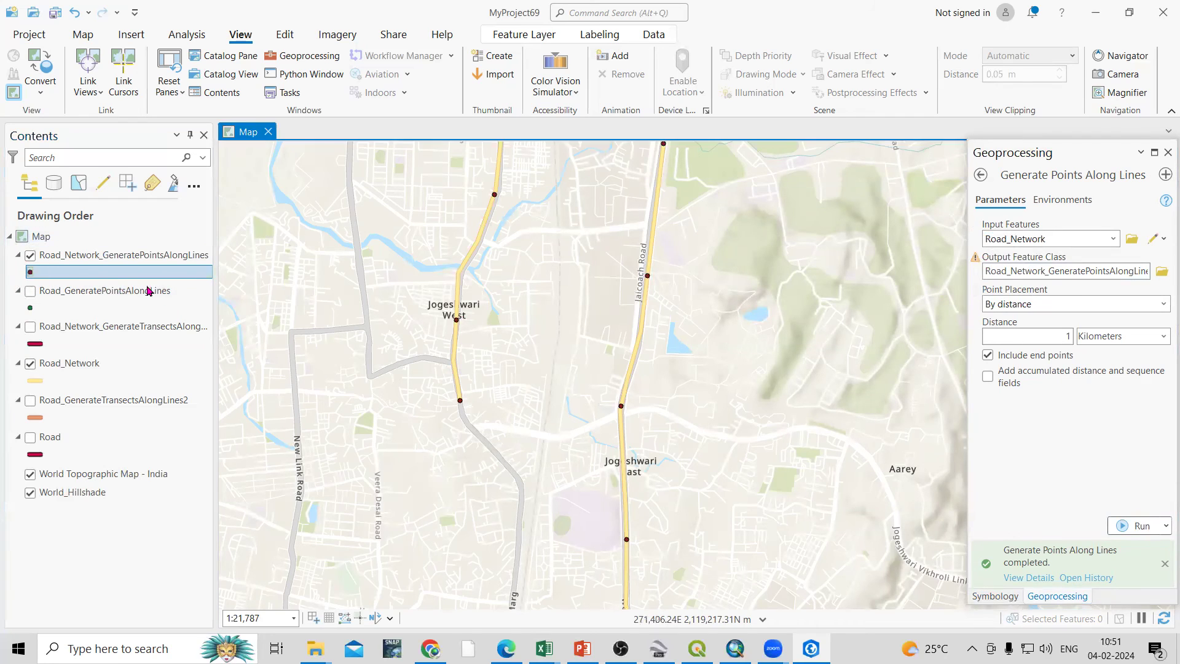
pyautogui.click(1013, 371)
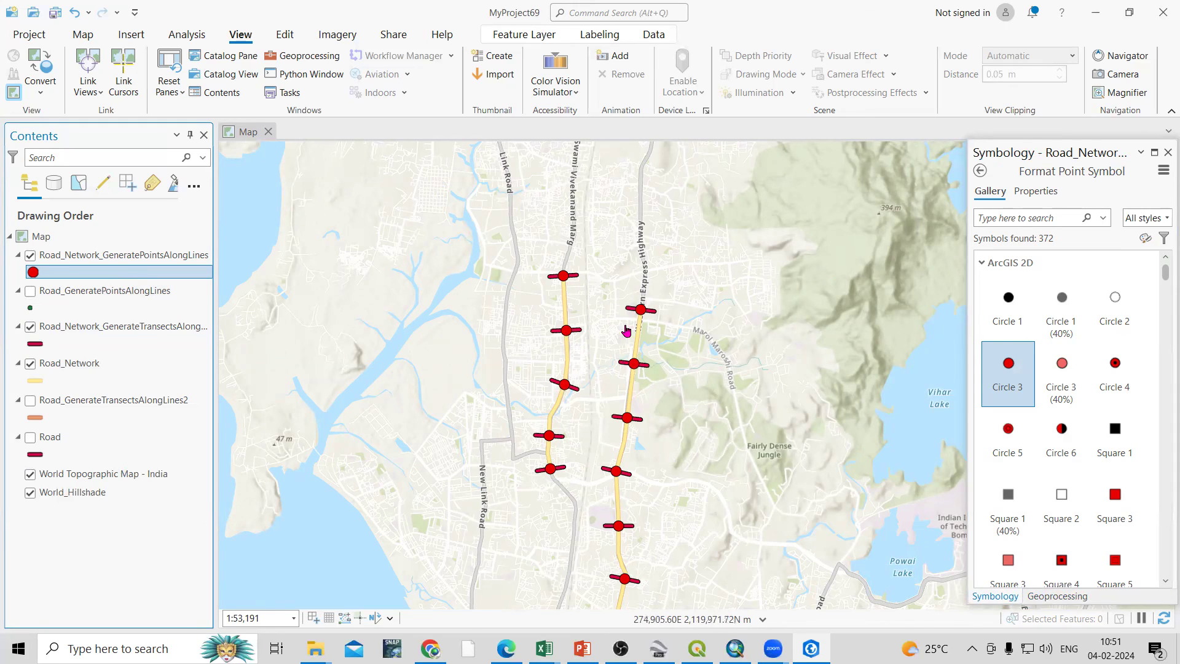
pyautogui.scroll(-2, 553, 331)
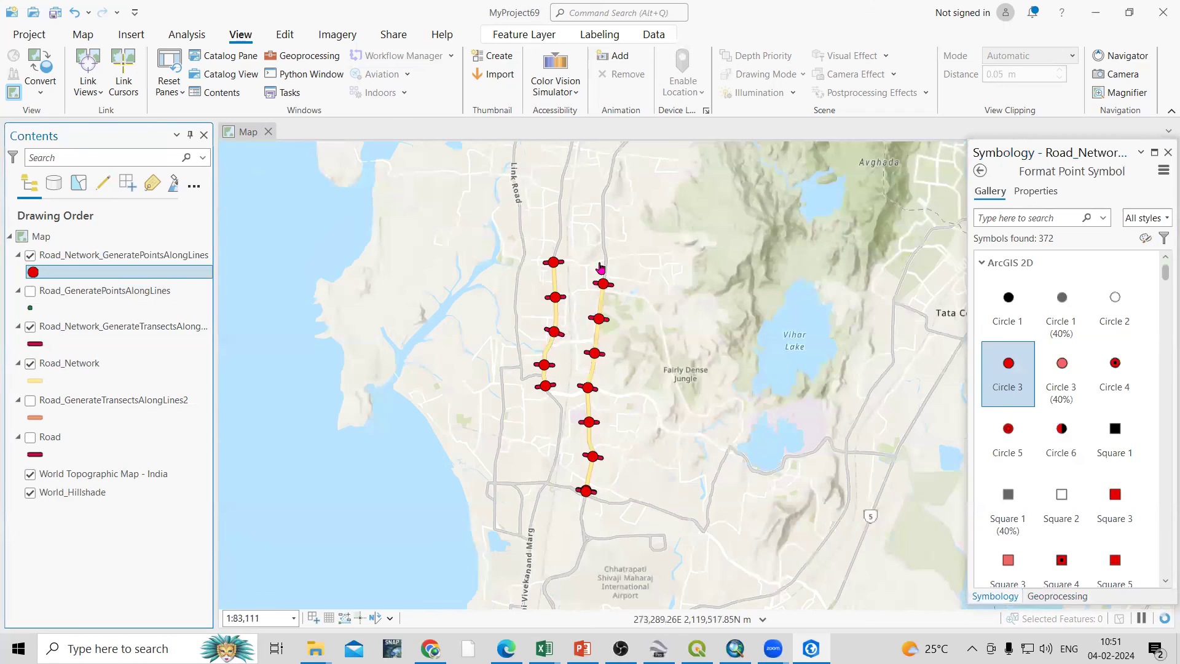
pyautogui.scroll(2, 569, 317)
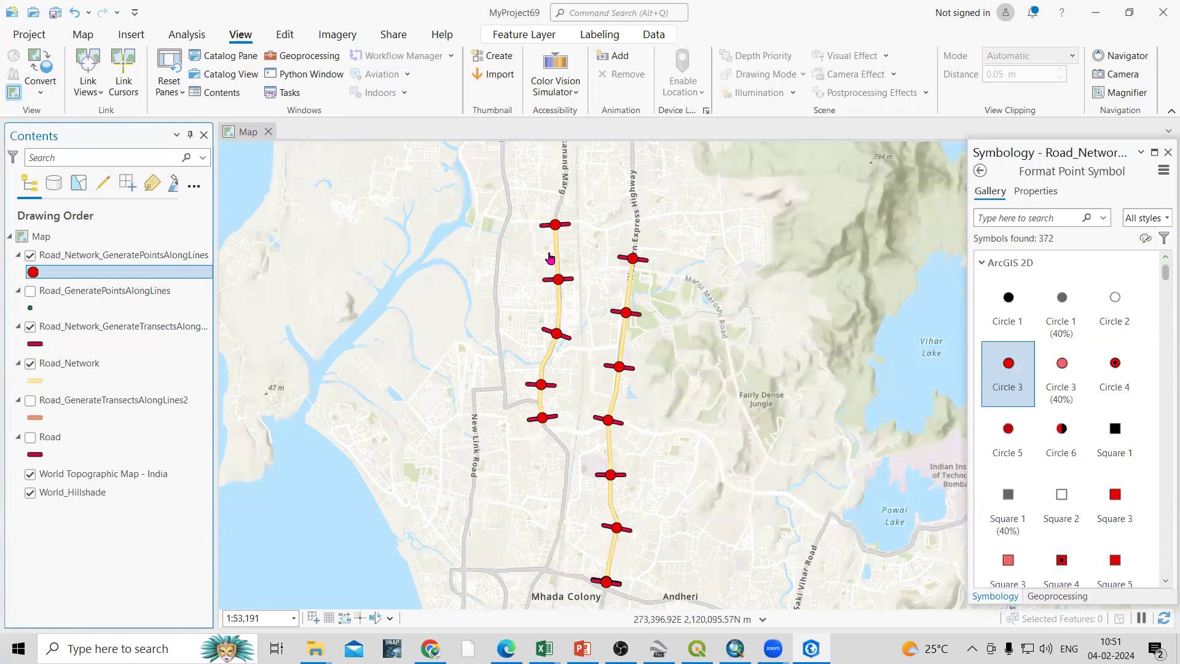